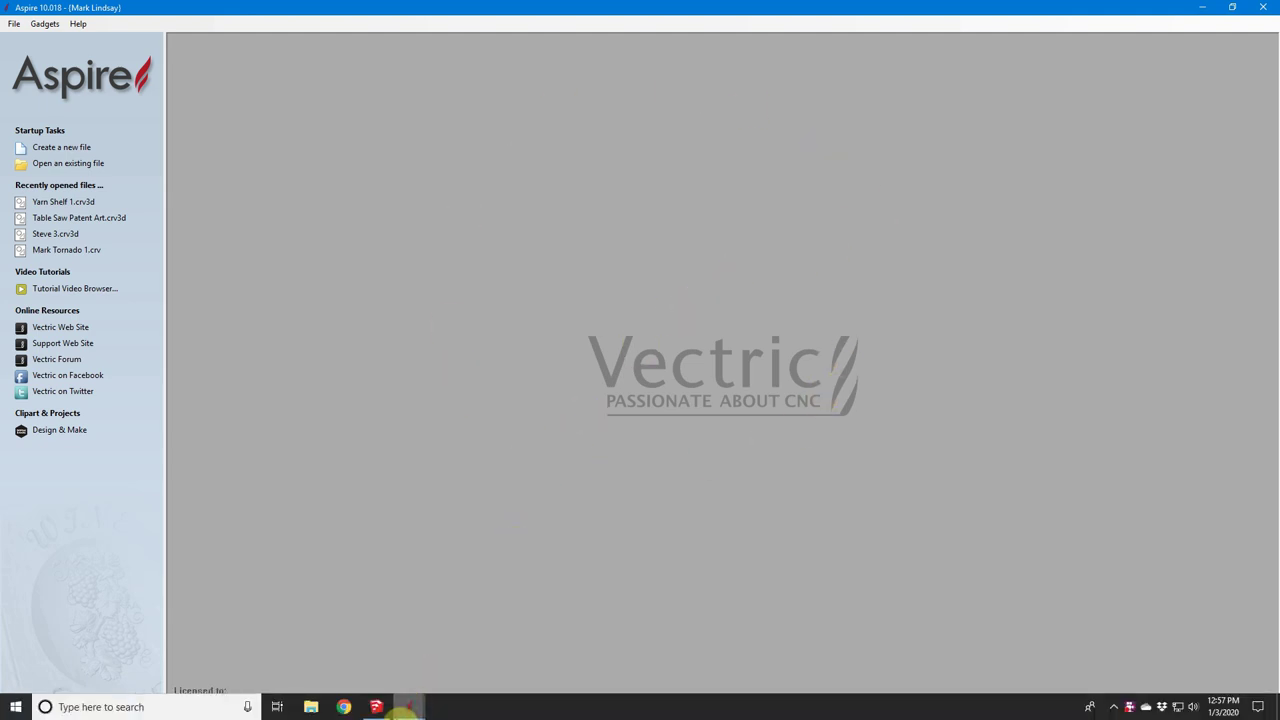
# Switch to SketchUp and examine the assembled yarn shelf model from the front, from above and from its end
pyautogui.click(378, 707)
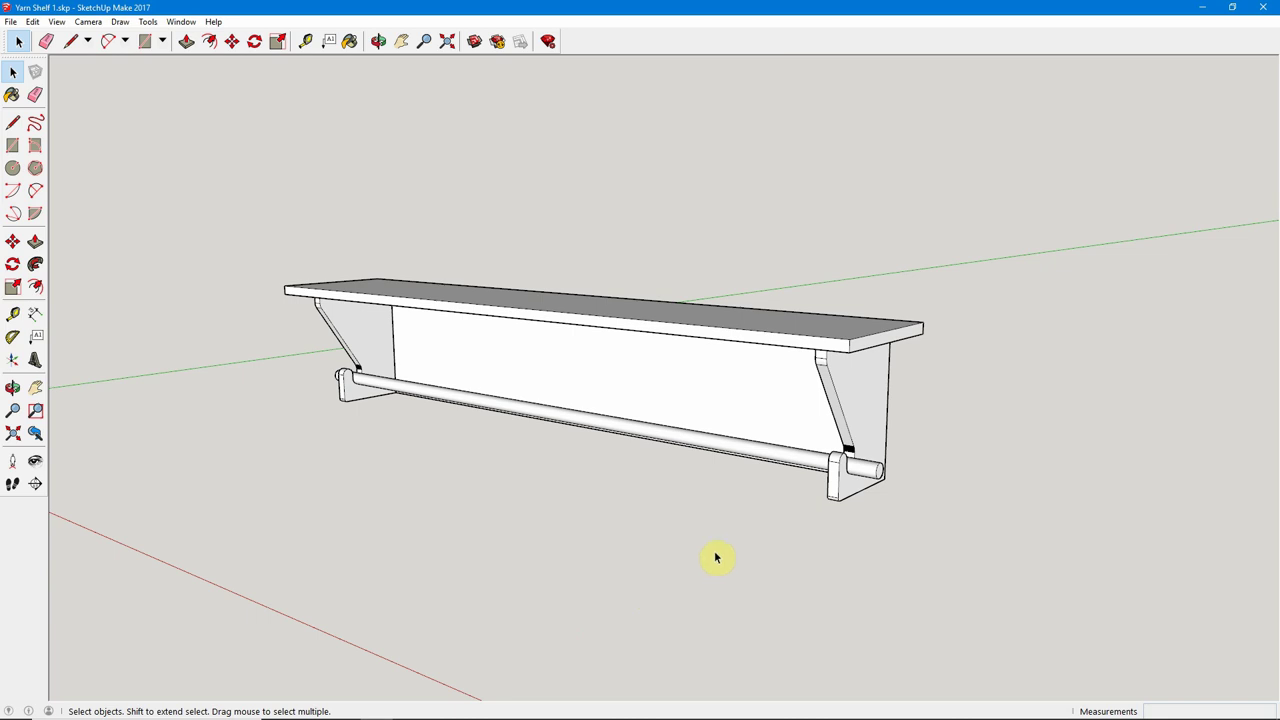
pyautogui.moveTo(840, 551); pyautogui.dragTo(752, 596, button='middle')
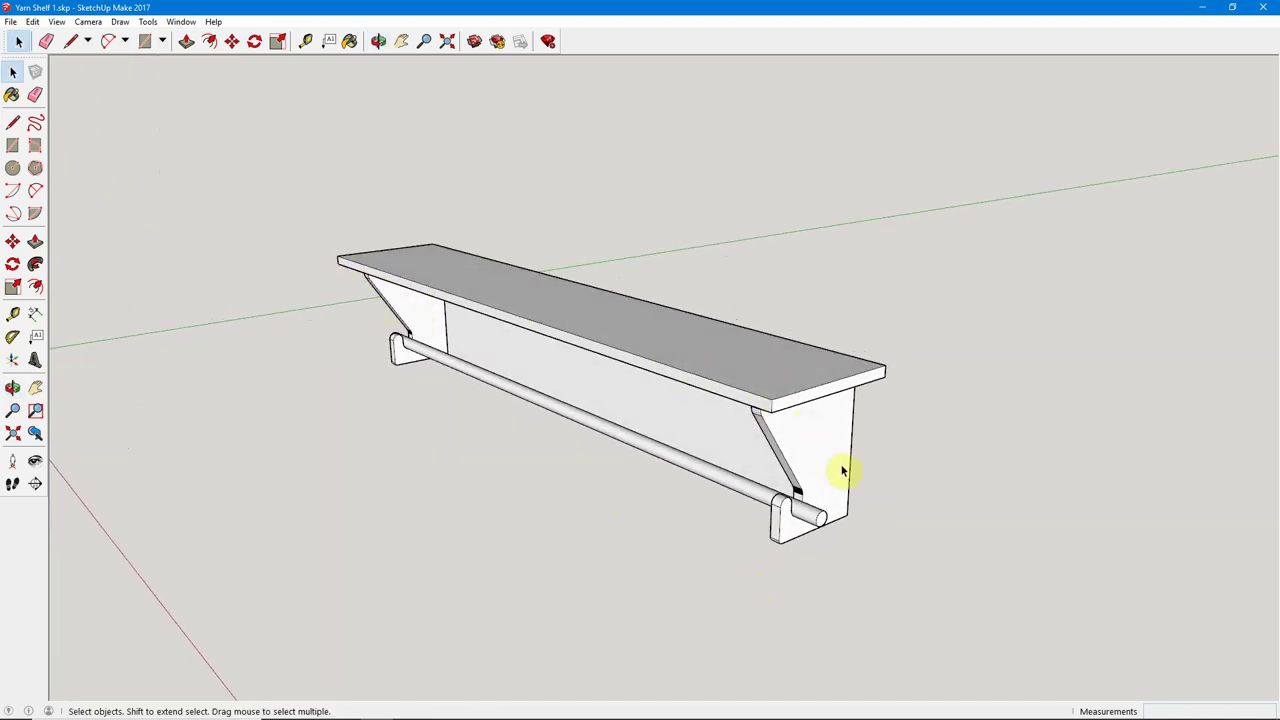
pyautogui.moveTo(716, 531); pyautogui.dragTo(954, 444, button='middle')
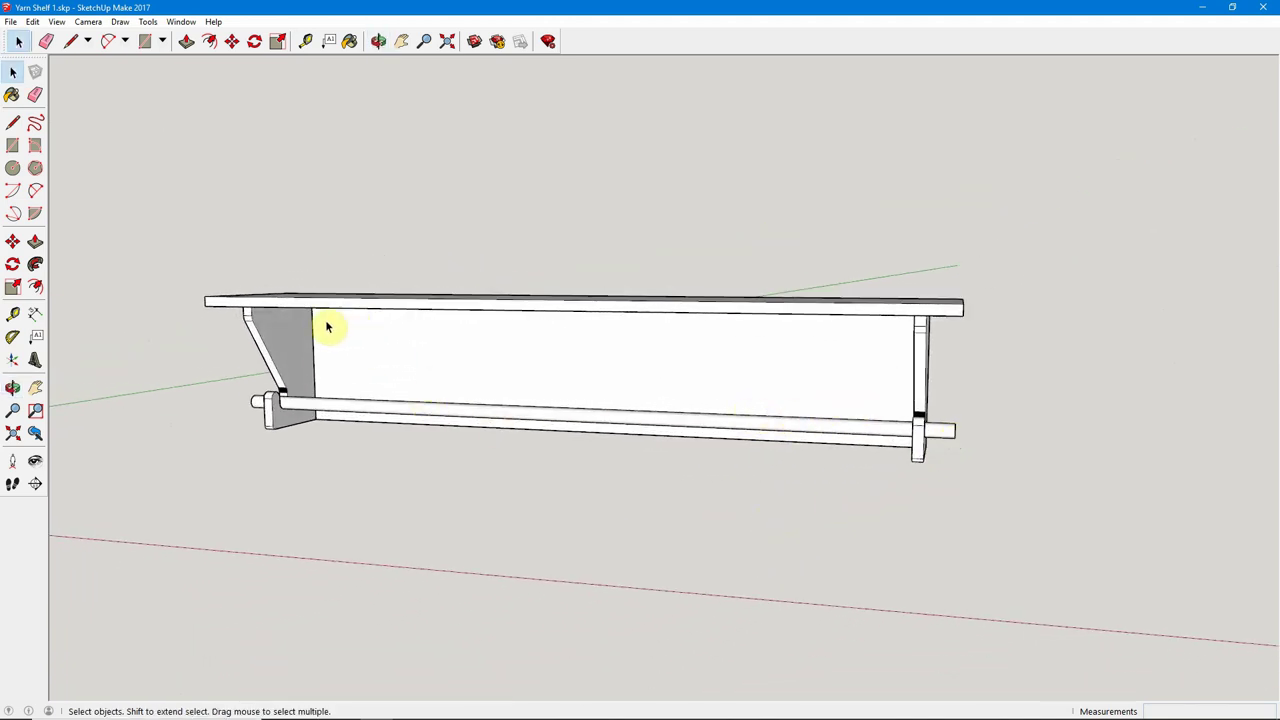
pyautogui.moveTo(1004, 479); pyautogui.dragTo(820, 506, button='middle')
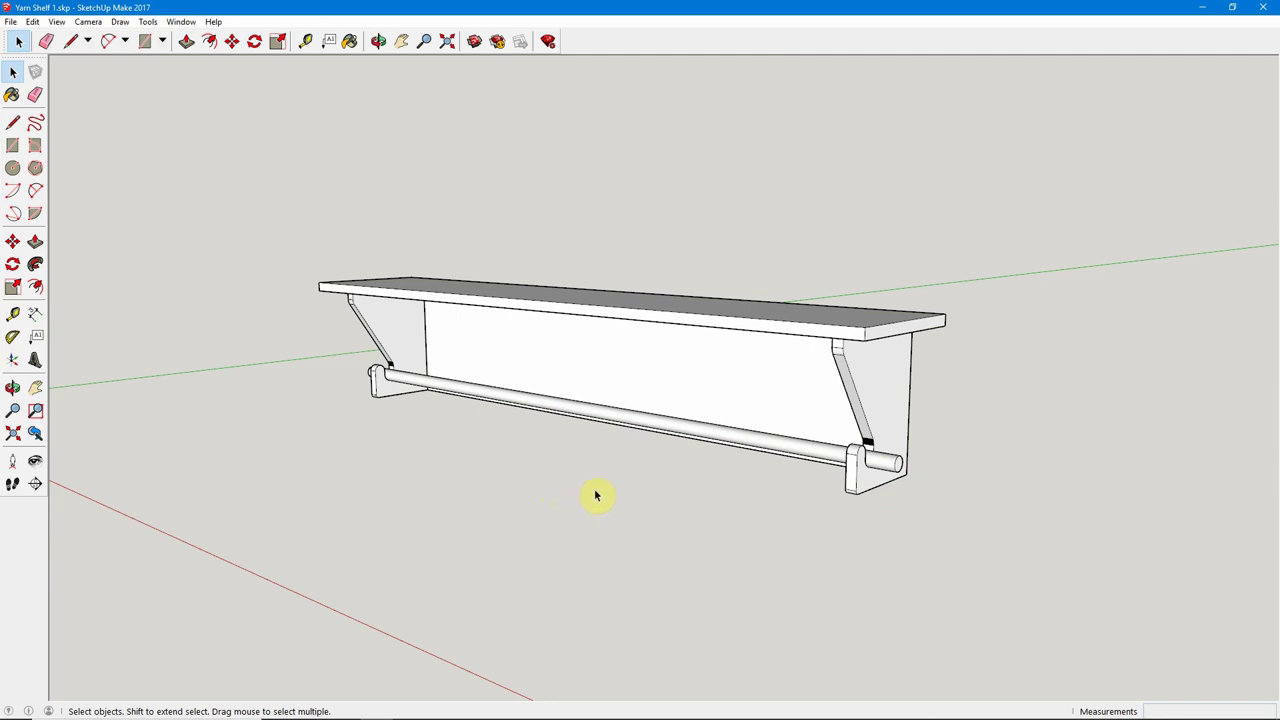
pyautogui.moveTo(677, 420); pyautogui.dragTo(671, 551, button='middle')
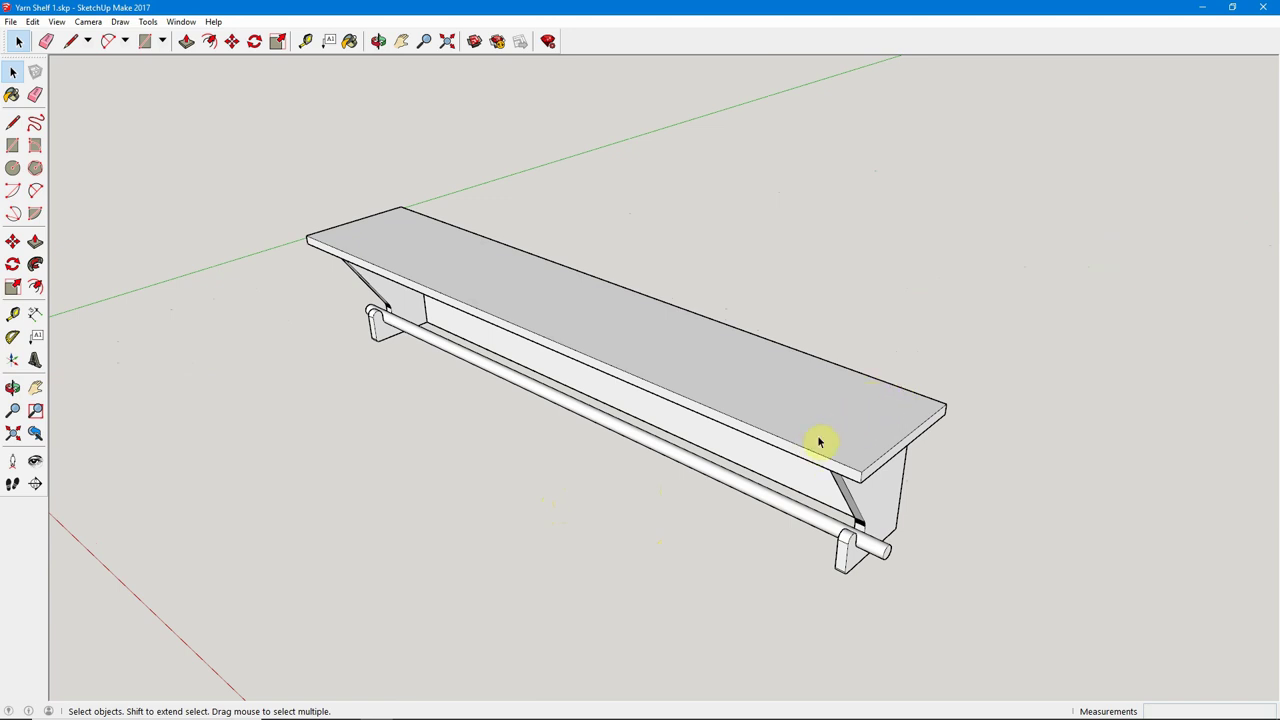
pyautogui.moveTo(728, 569); pyautogui.dragTo(779, 459, button='middle')
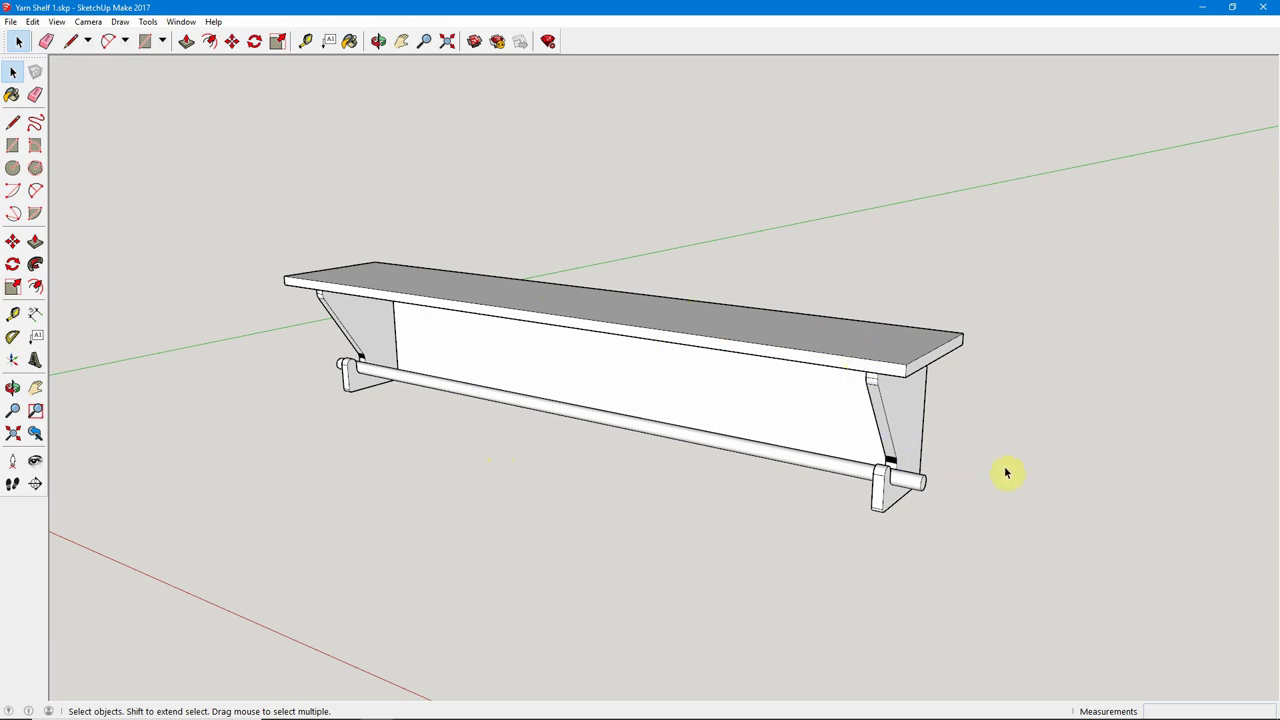
pyautogui.moveTo(1058, 436); pyautogui.dragTo(420, 451, button='middle')
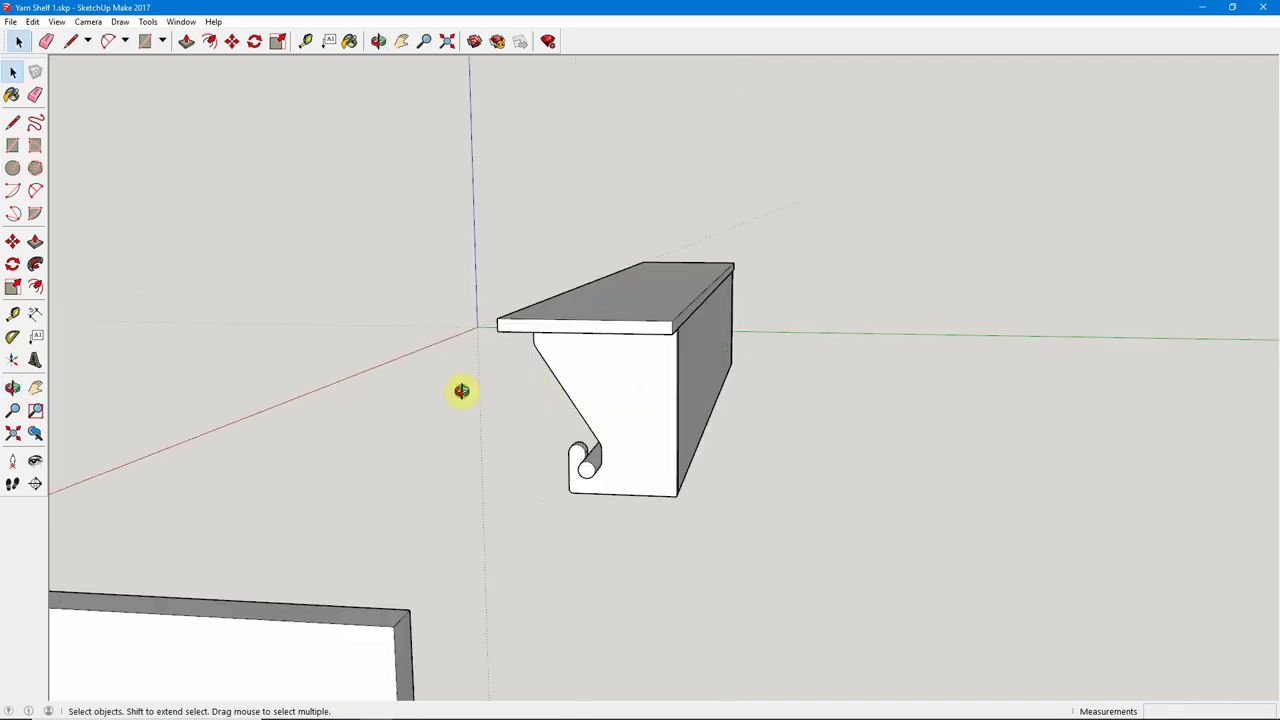
# Examine the side profile of the separate shelf bracket with its angled front edge and hooked rod slot
pyautogui.moveTo(457, 391); pyautogui.dragTo(534, 363, button='middle')
pyautogui.scroll(-5, 557, 366)
pyautogui.moveTo(323, 511); pyautogui.dragTo(366, 403, button='middle')
pyautogui.scroll(2, 381, 470)
pyautogui.scroll(1, 381, 465)
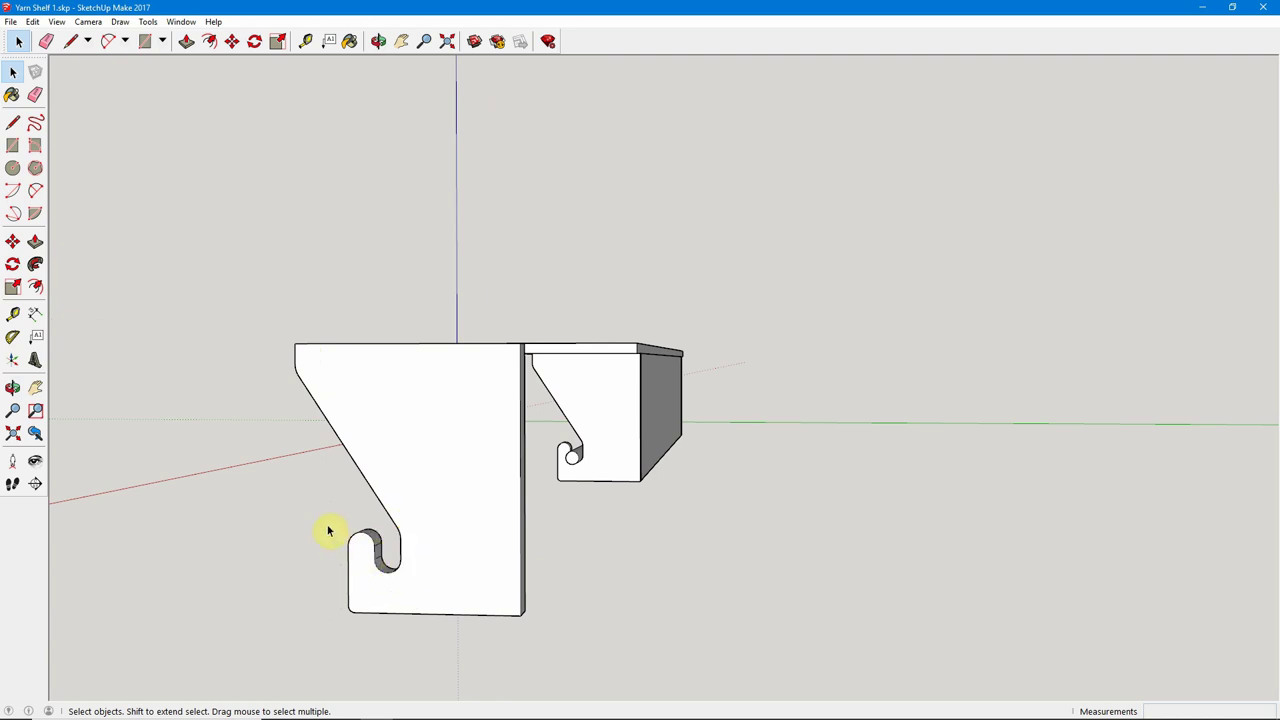
pyautogui.moveTo(329, 529); pyautogui.dragTo(376, 526, button='middle')
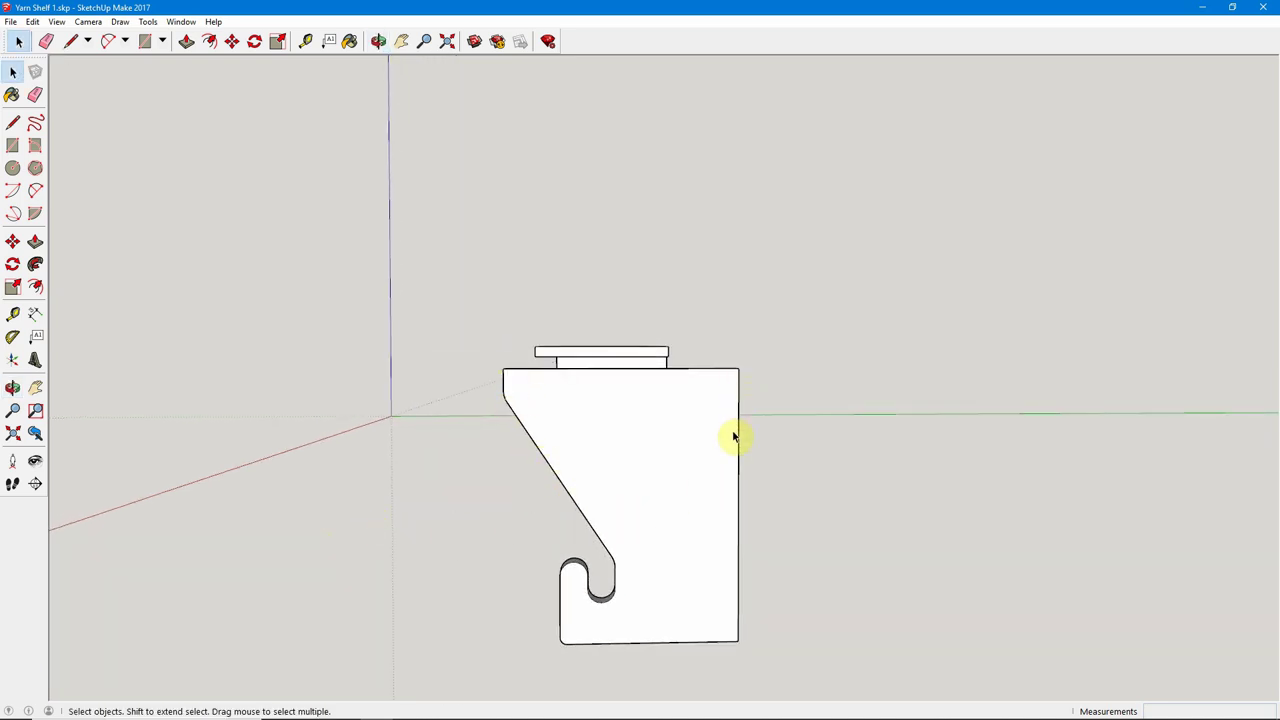
pyautogui.moveTo(726, 546); pyautogui.dragTo(703, 508, button='middle')
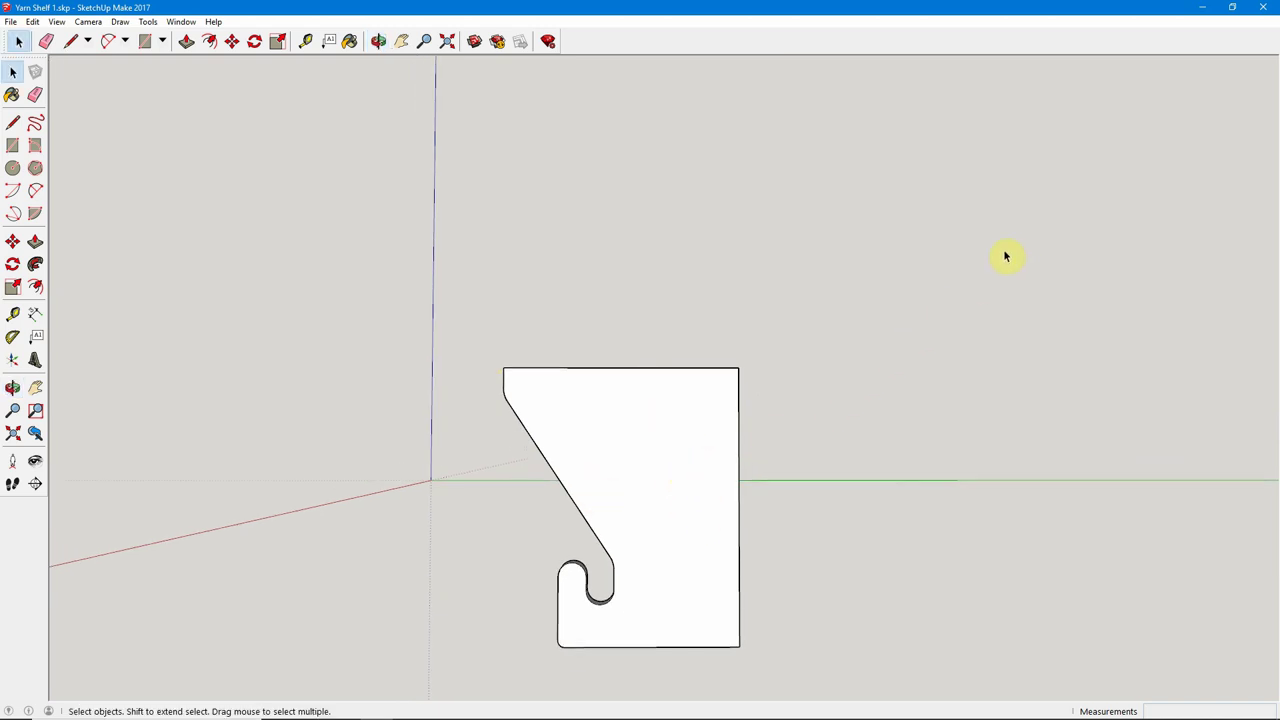
# Switch back to Aspire and create a new double-sided job, 19.75 by 12 inches, with the thickness set to 0.70866 inches
pyautogui.click(1205, 9)
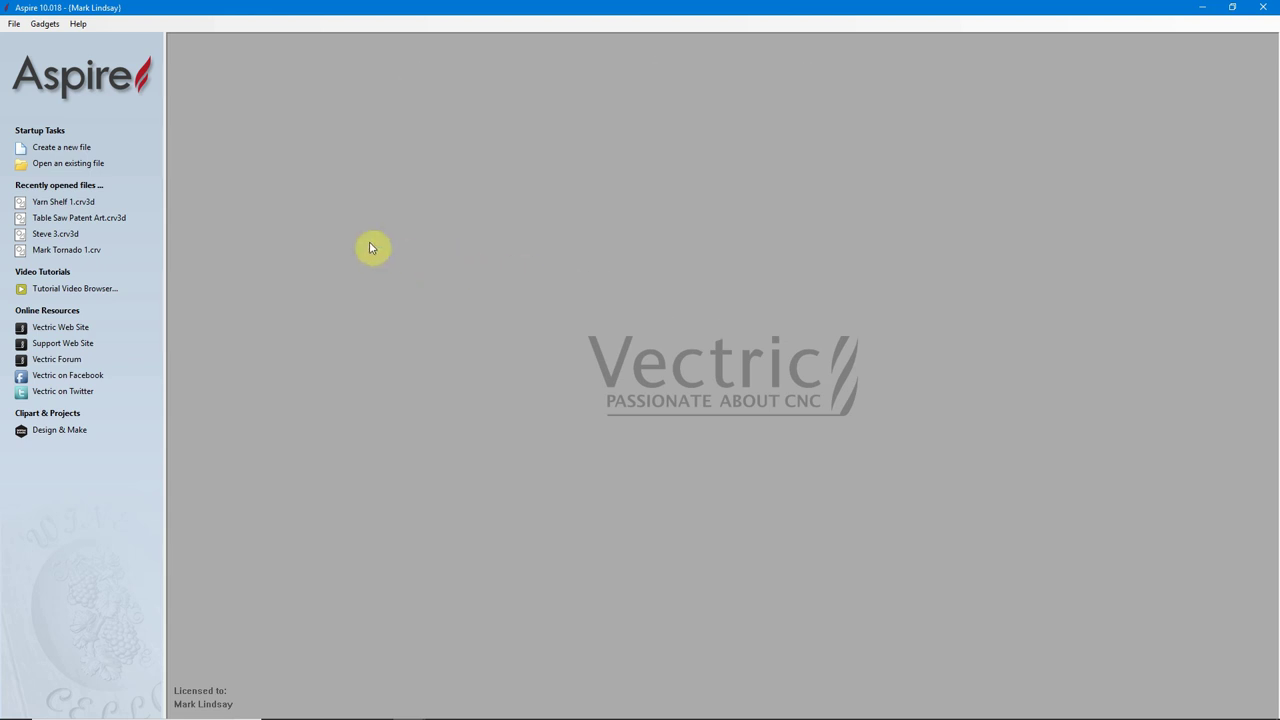
pyautogui.click(62, 148)
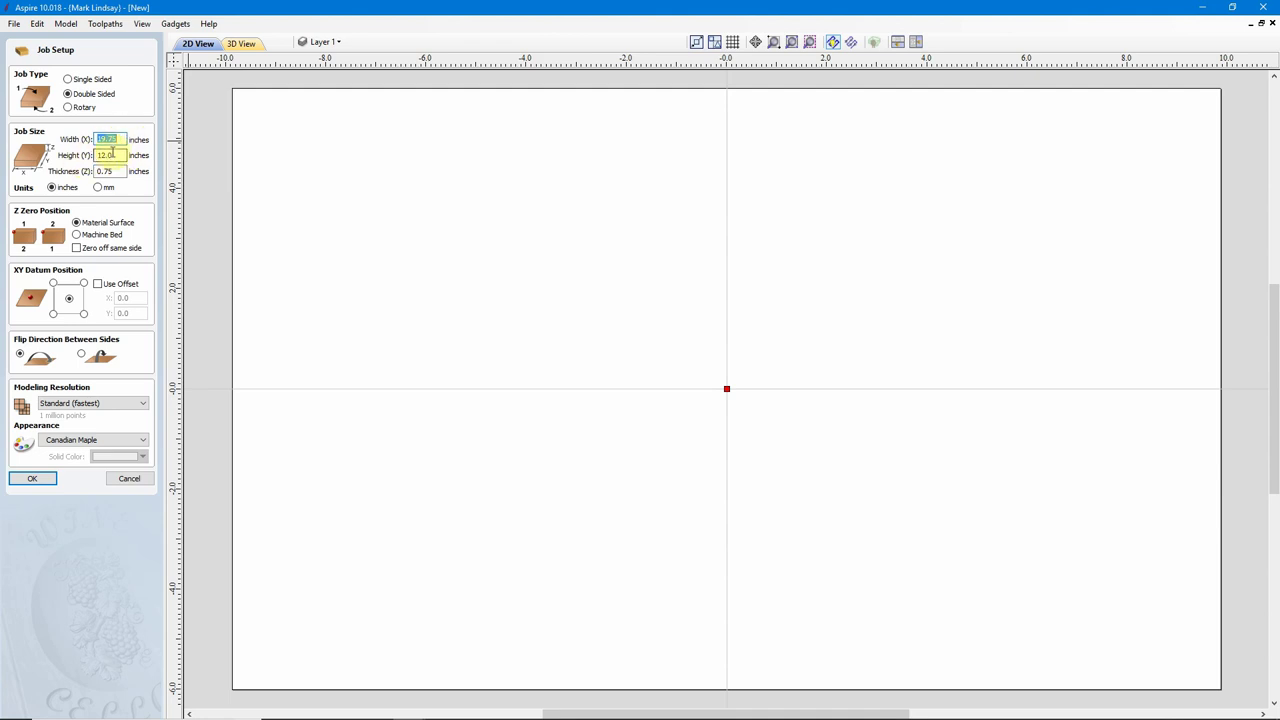
pyautogui.moveTo(112, 155); pyautogui.dragTo(69, 152)
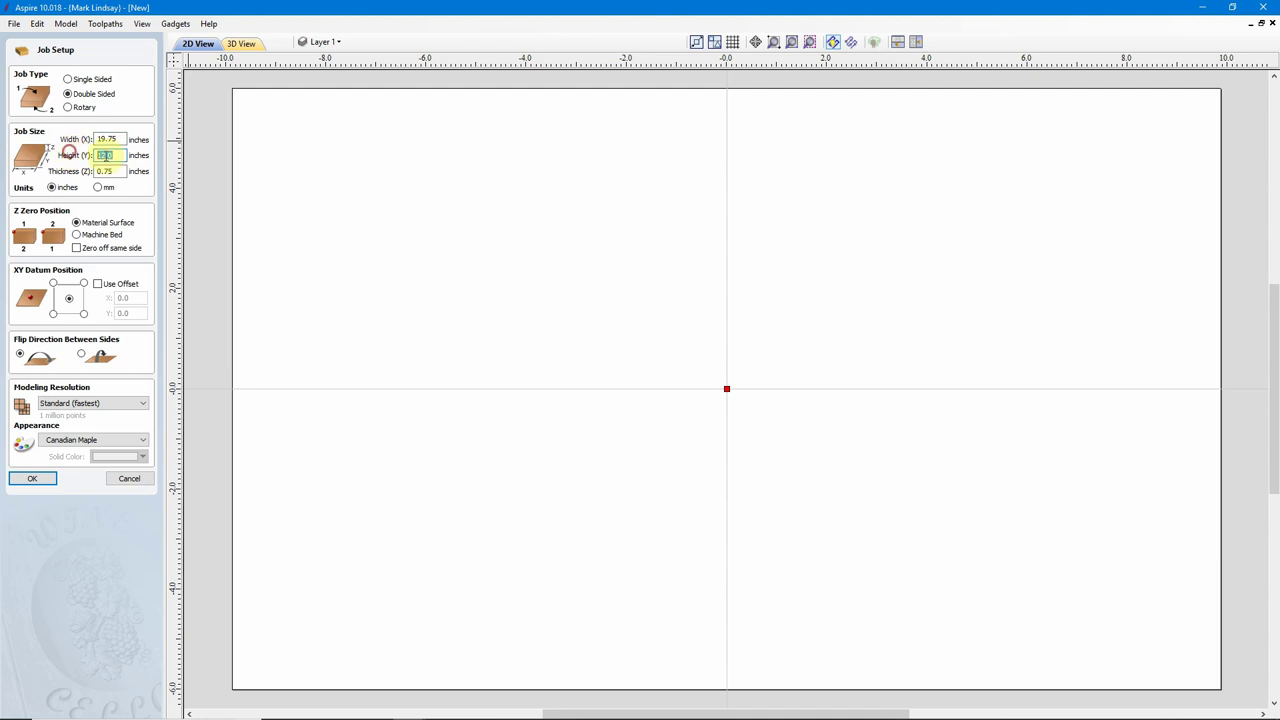
pyautogui.click(122, 171)
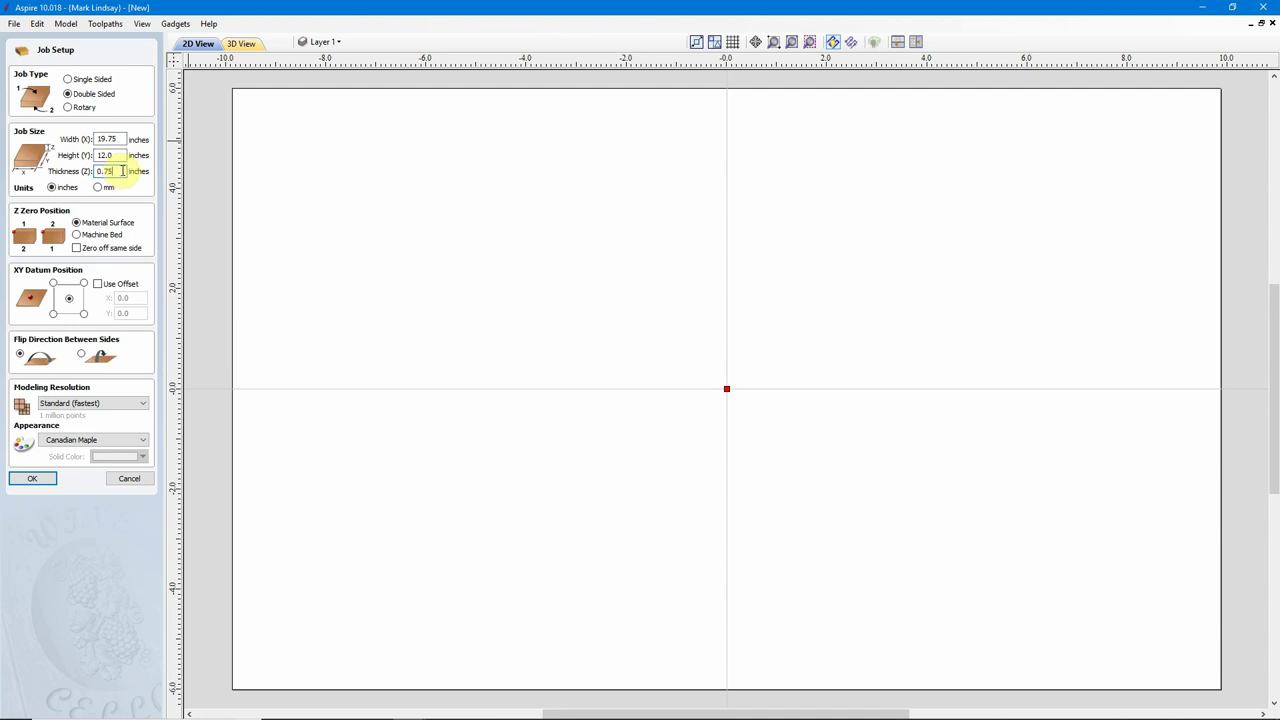
pyautogui.moveTo(122, 171); pyautogui.dragTo(78, 173)
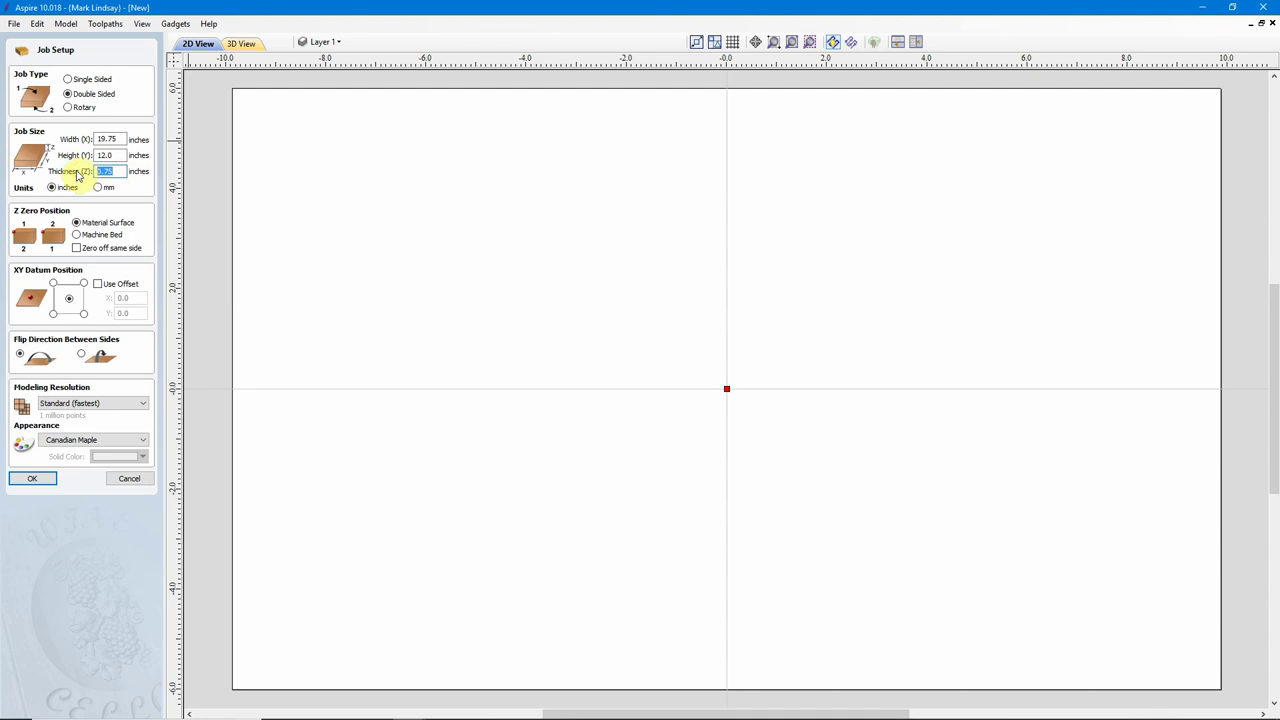
pyautogui.write('18"')
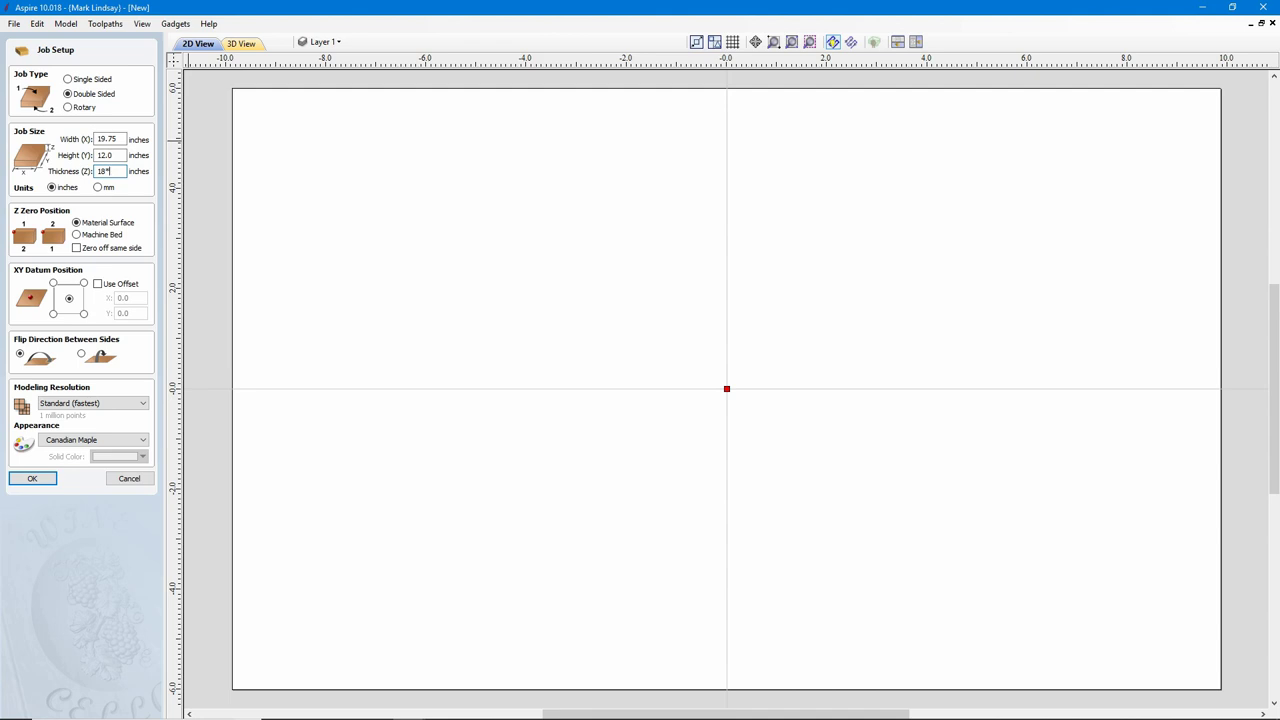
pyautogui.press('Return')
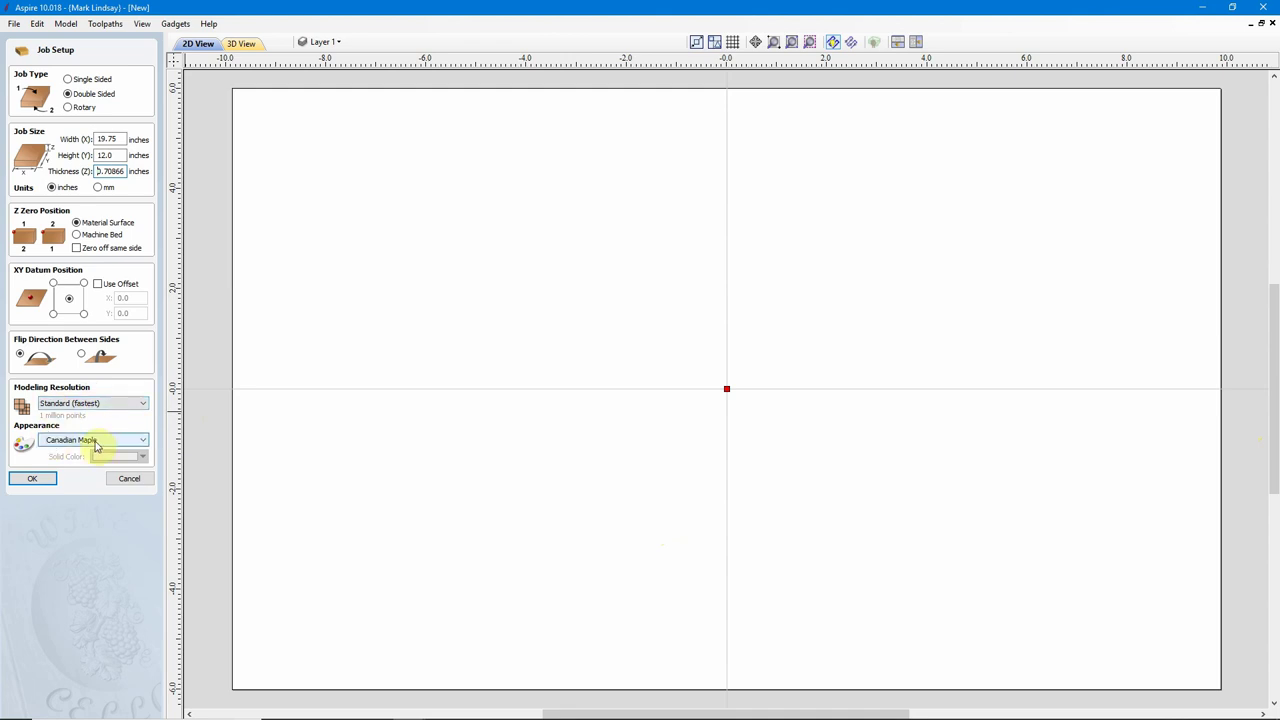
pyautogui.click(31, 479)
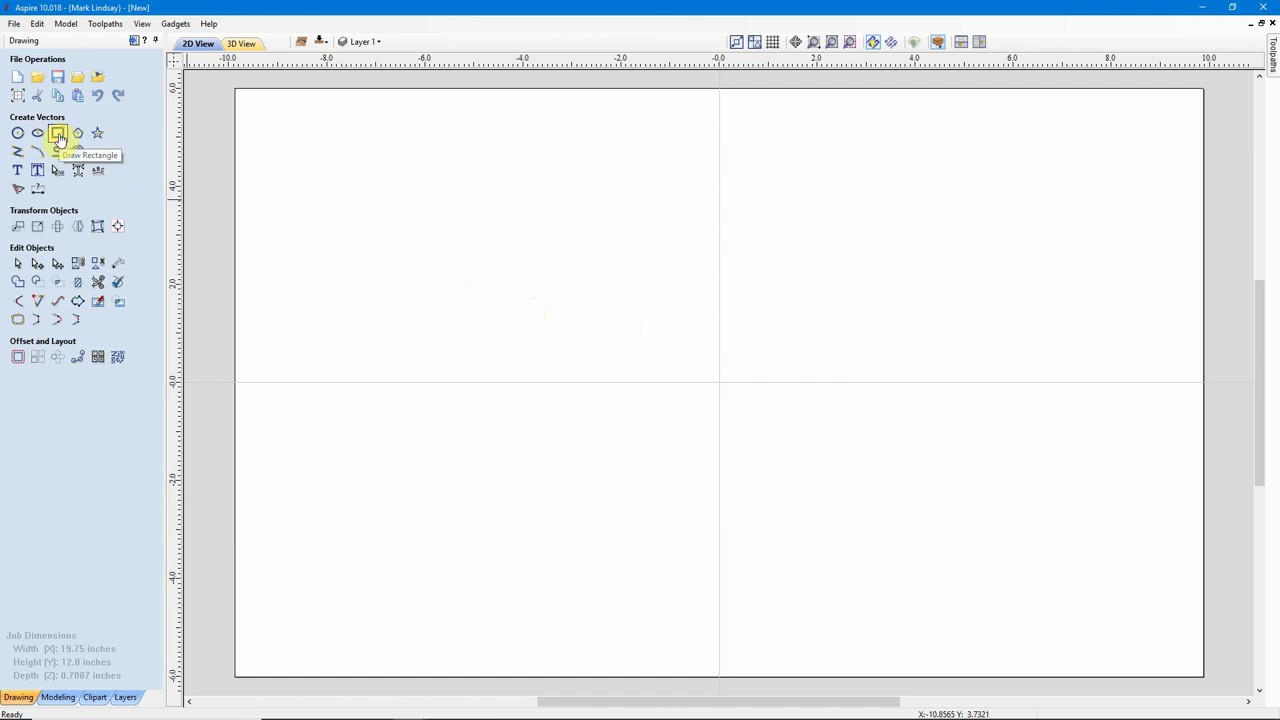
# Draw a square-cornered rectangle 8.5 inches wide and 10 inches high, centred at X 0, Y 0
pyautogui.click(58, 137)
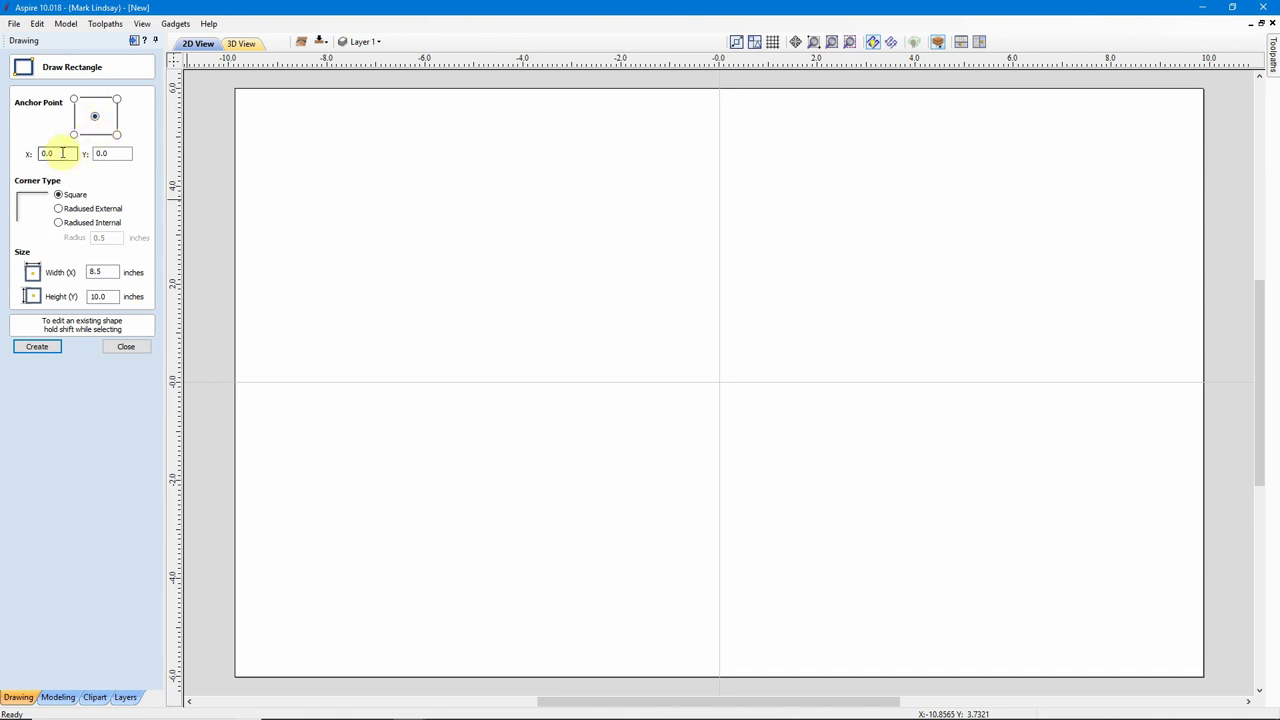
pyautogui.doubleClick(62, 153)
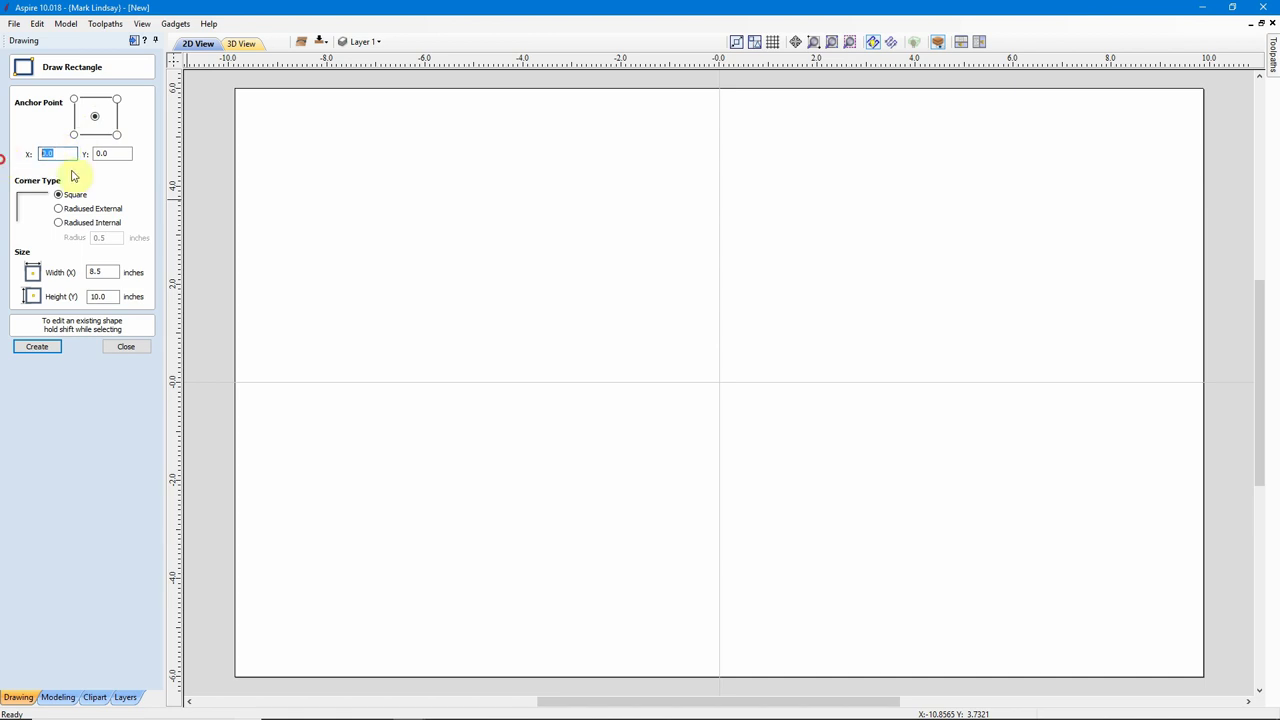
pyautogui.moveTo(125, 153); pyautogui.dragTo(86, 153)
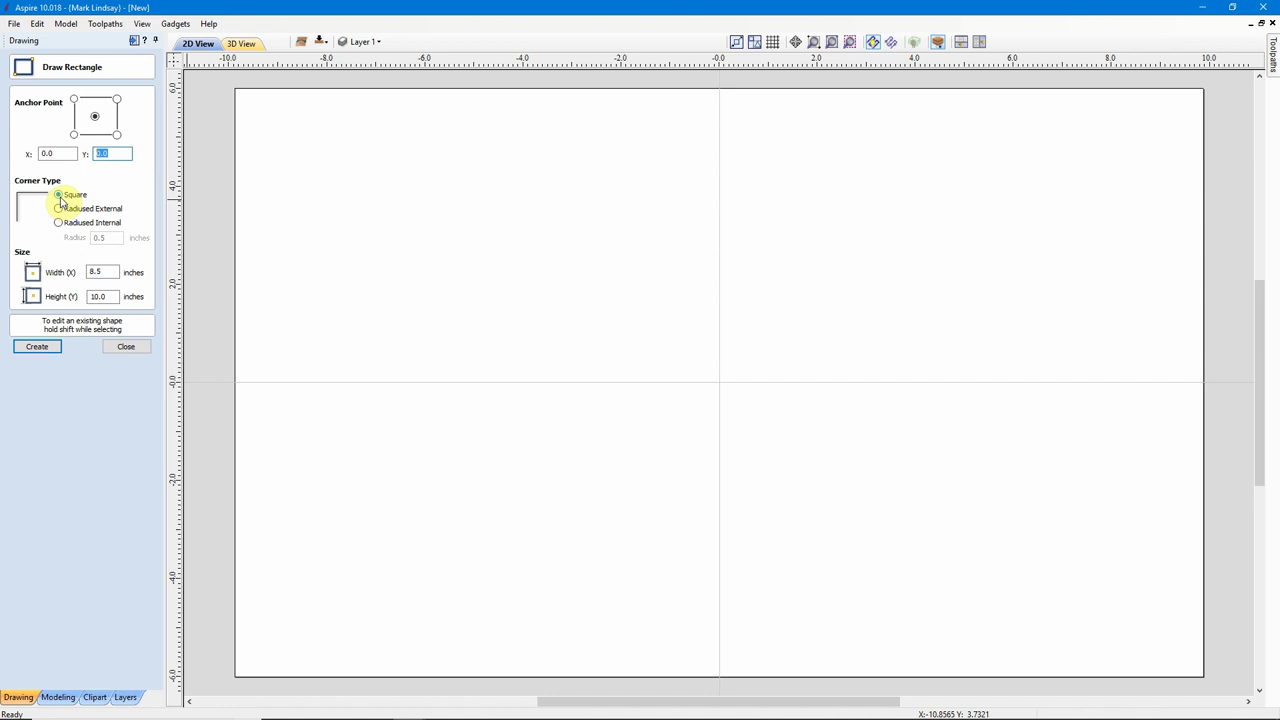
pyautogui.moveTo(88, 272); pyautogui.dragTo(66, 292)
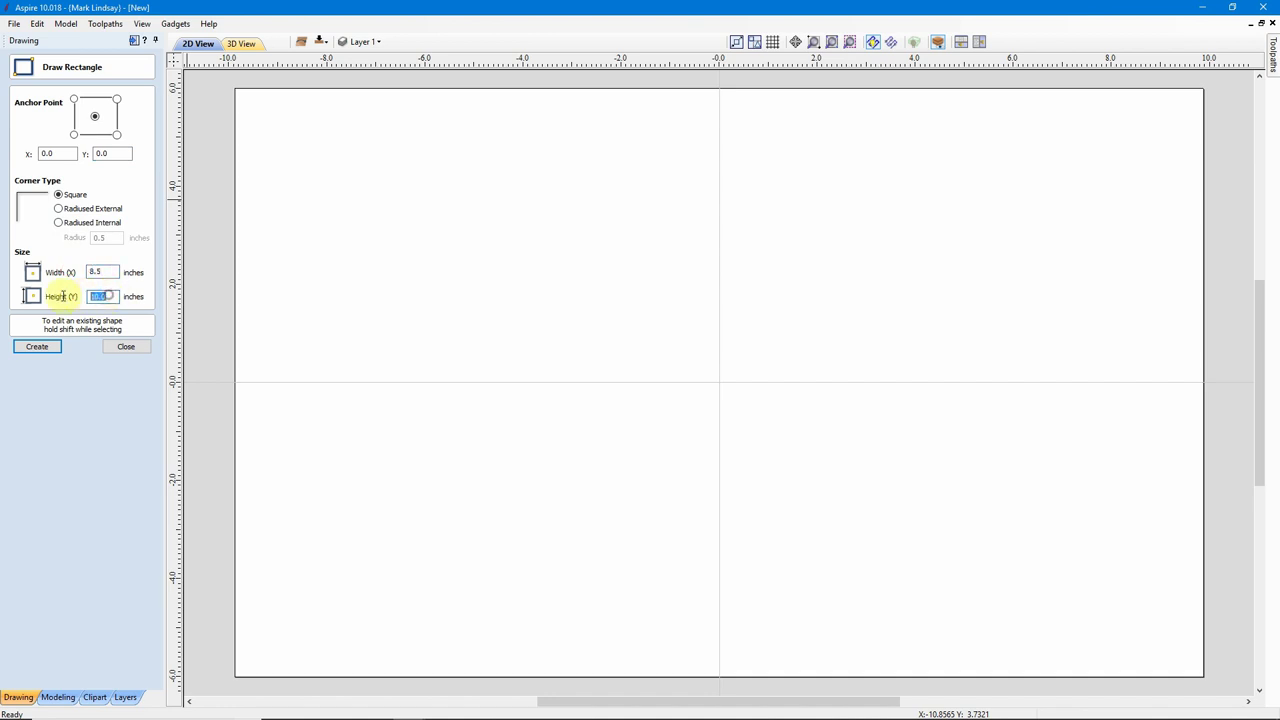
pyautogui.click(45, 348)
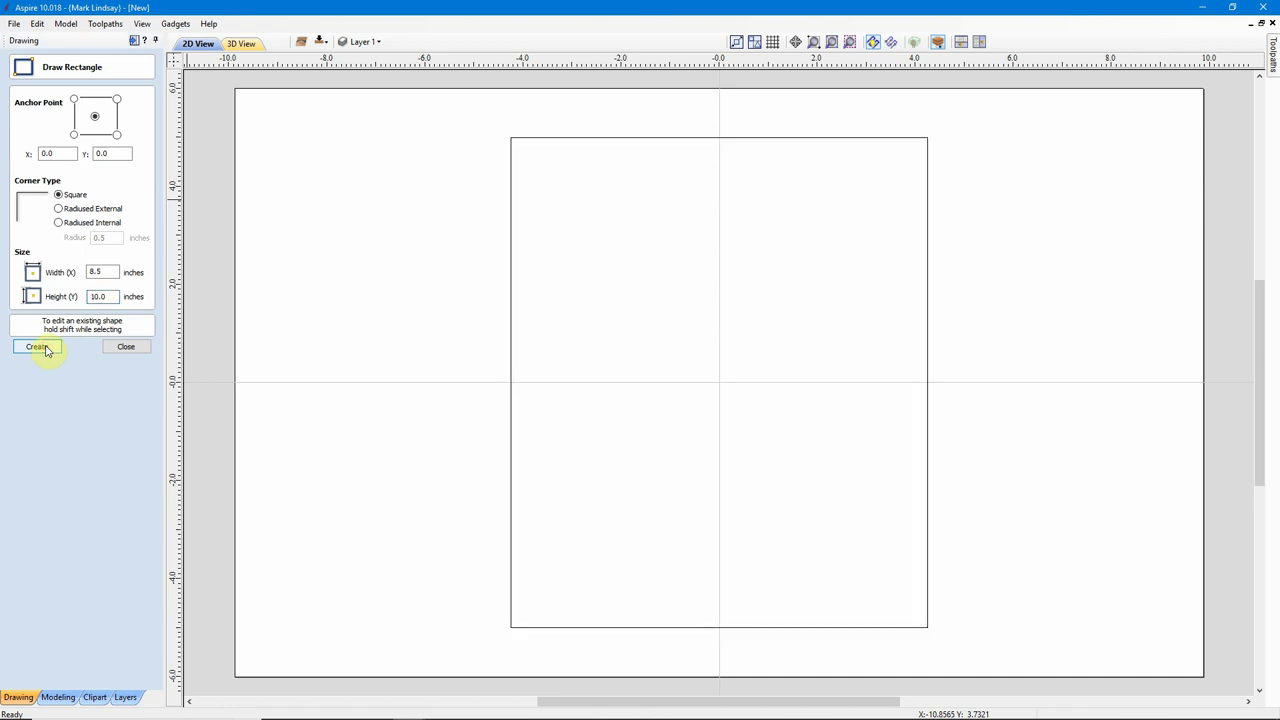
pyautogui.click(127, 349)
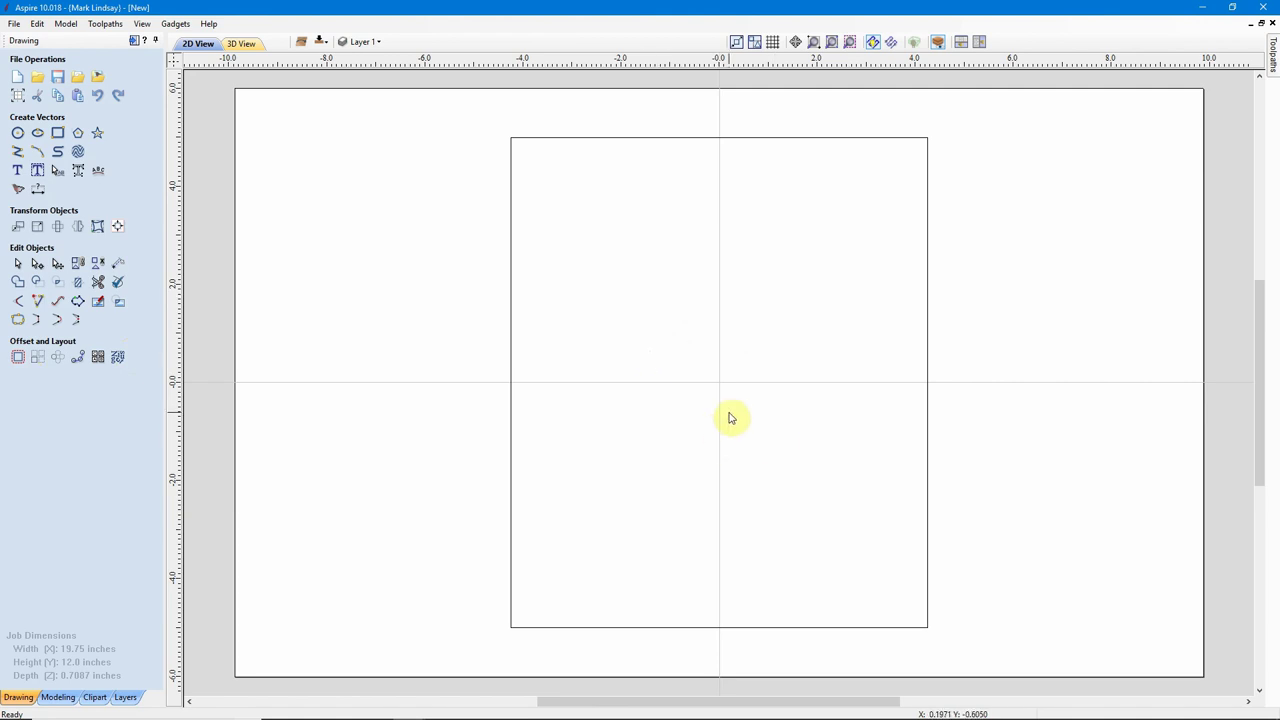
pyautogui.scroll(-1, 733, 417)
pyautogui.scroll(1, 783, 470)
pyautogui.scroll(1, 785, 466)
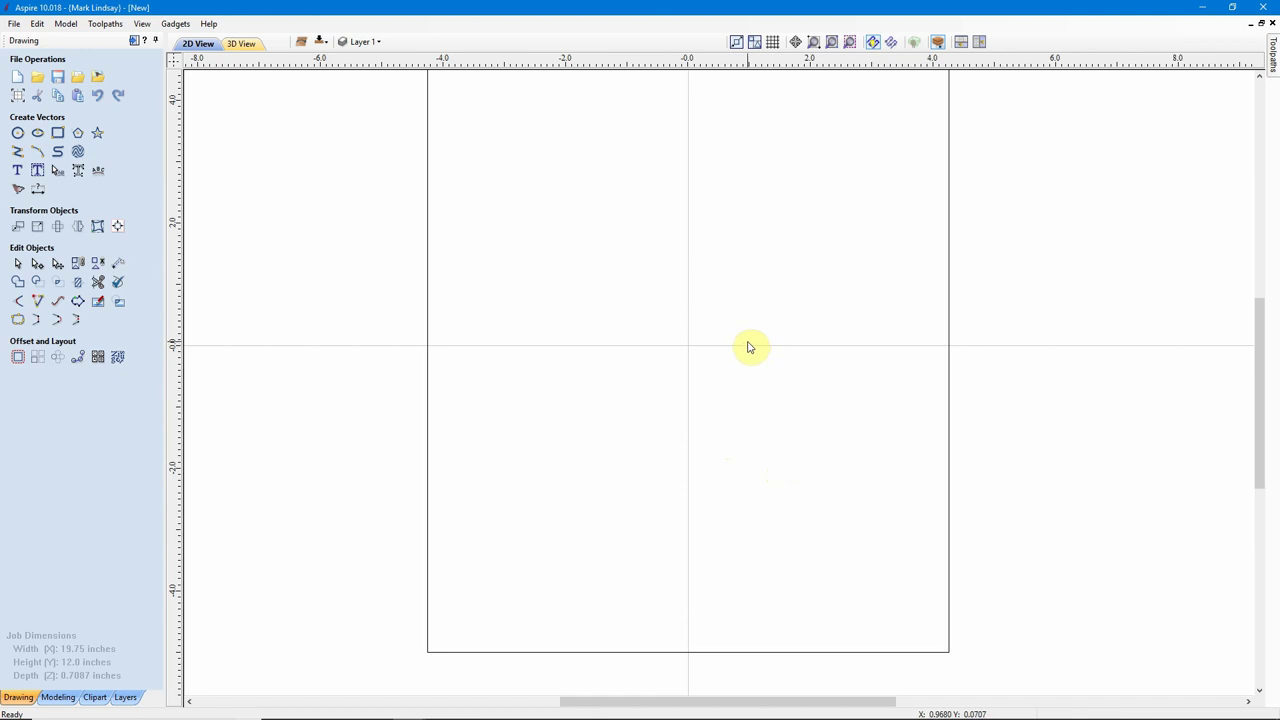
pyautogui.scroll(-1, 752, 345)
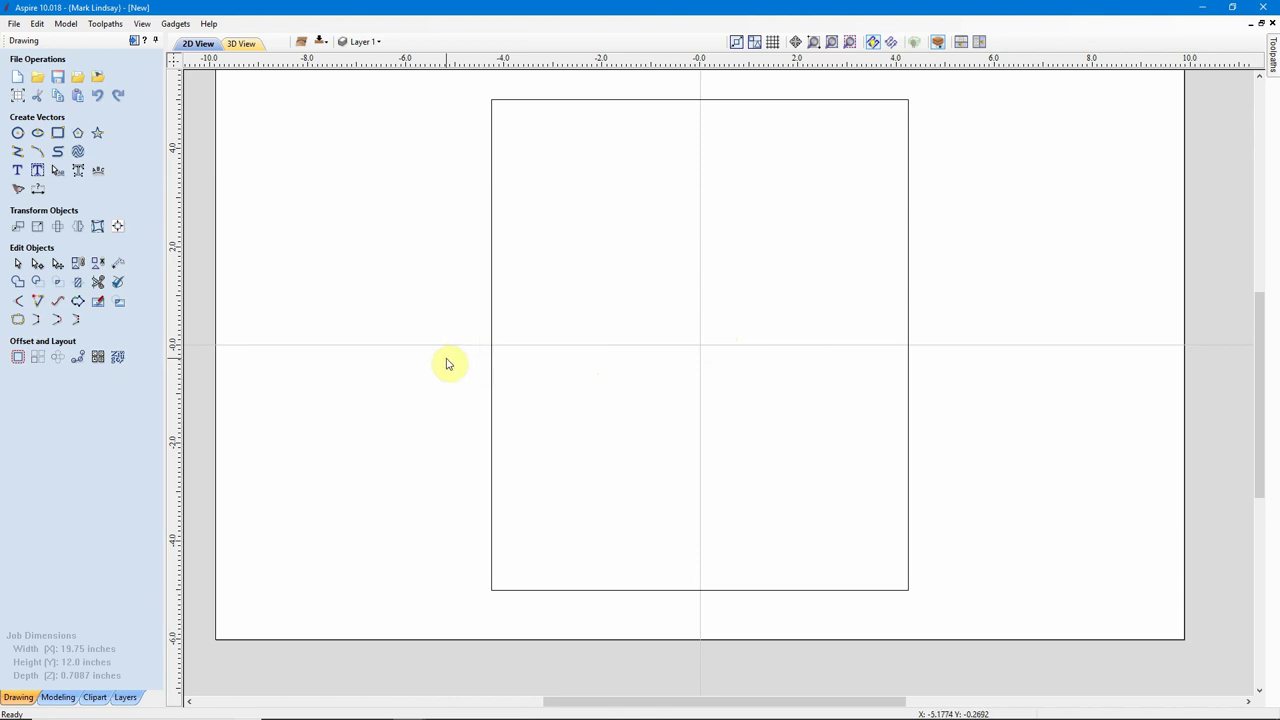
pyautogui.scroll(1, 450, 360)
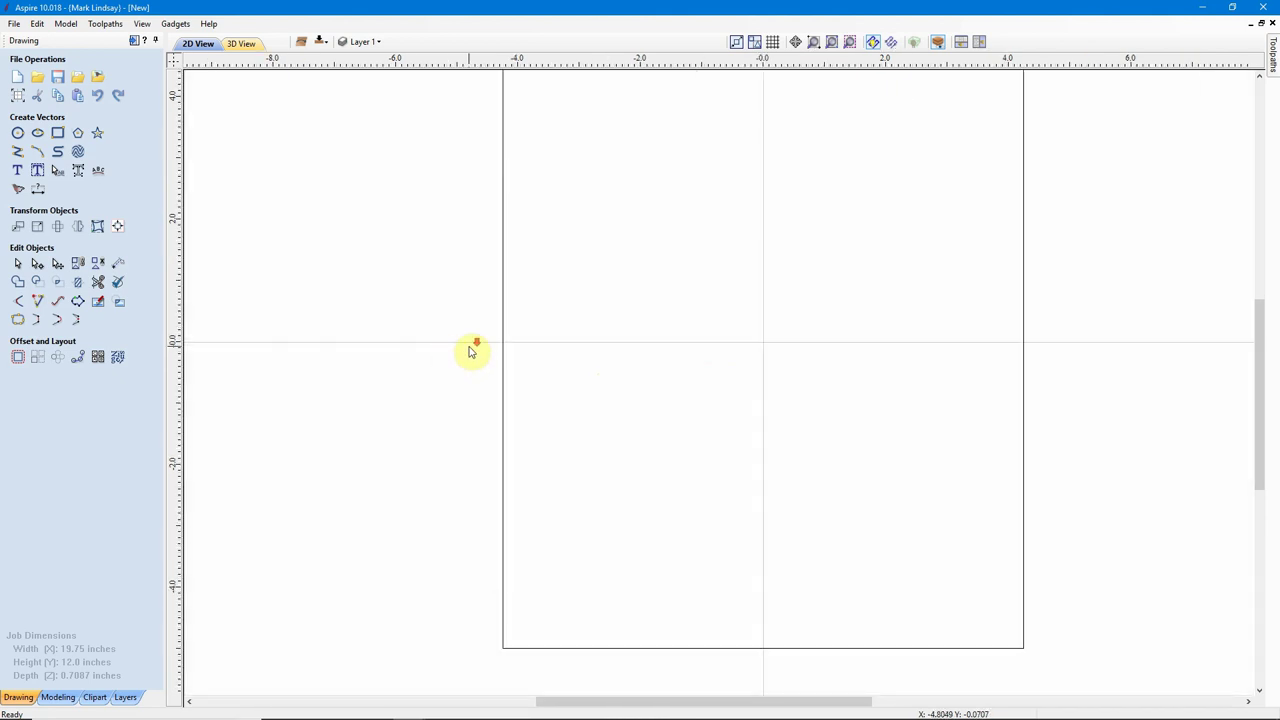
pyautogui.scroll(-1, 474, 349)
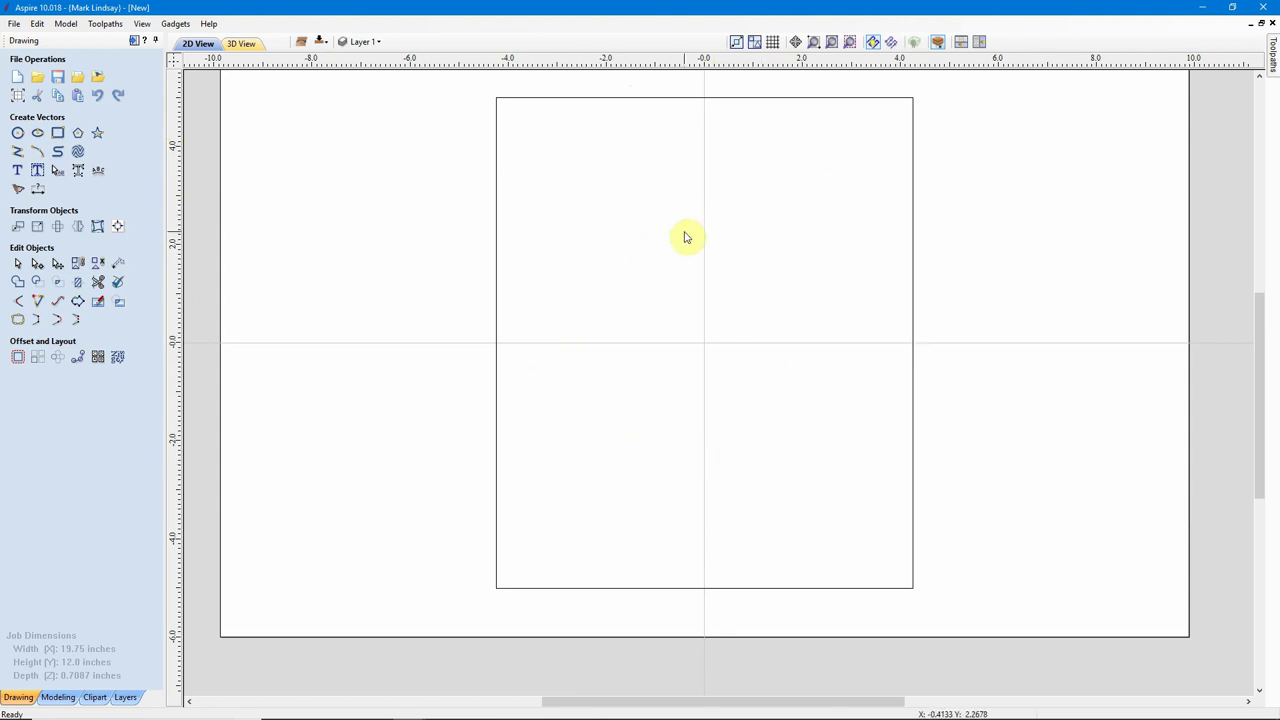
pyautogui.scroll(2, 571, 283)
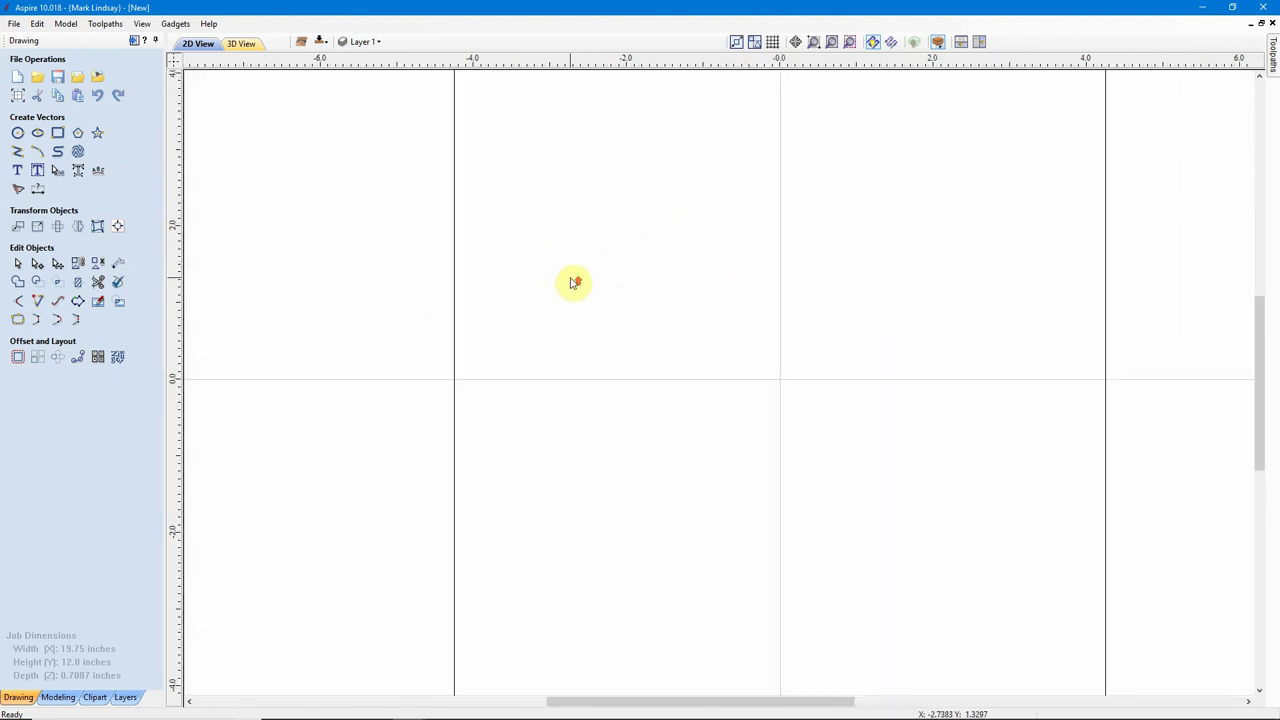
pyautogui.scroll(1, 573, 283)
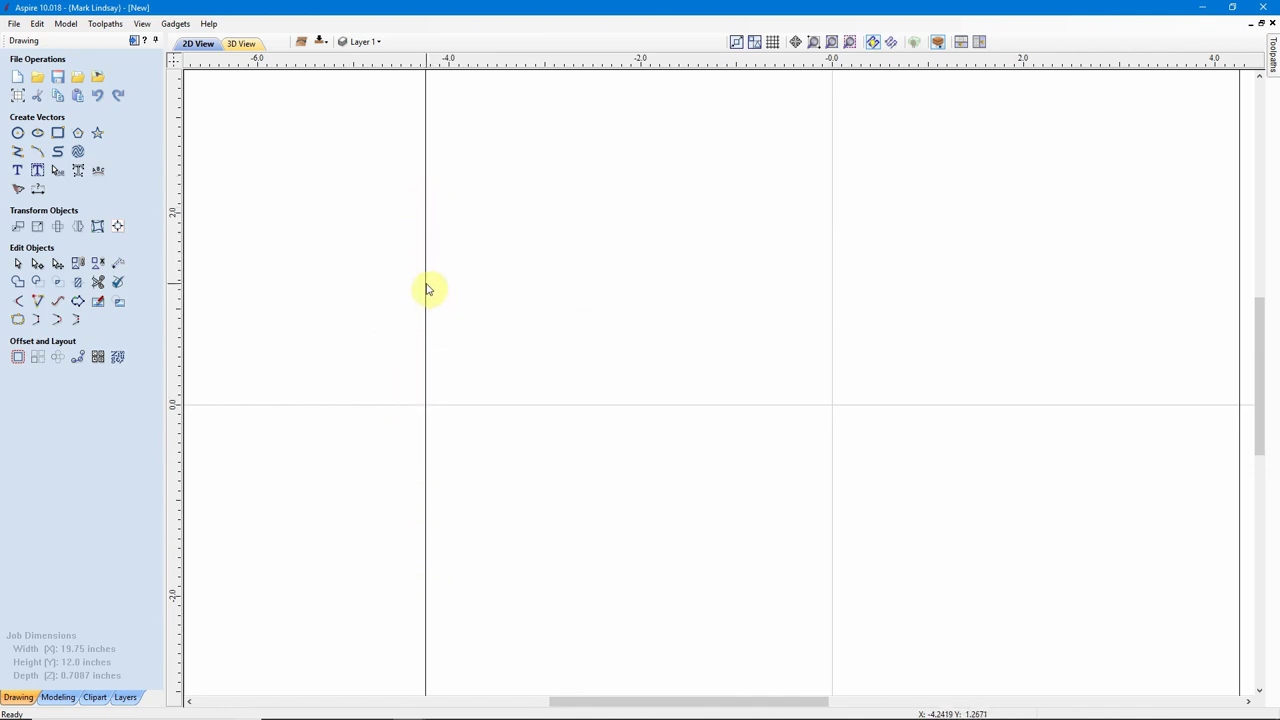
pyautogui.scroll(-3, 457, 295)
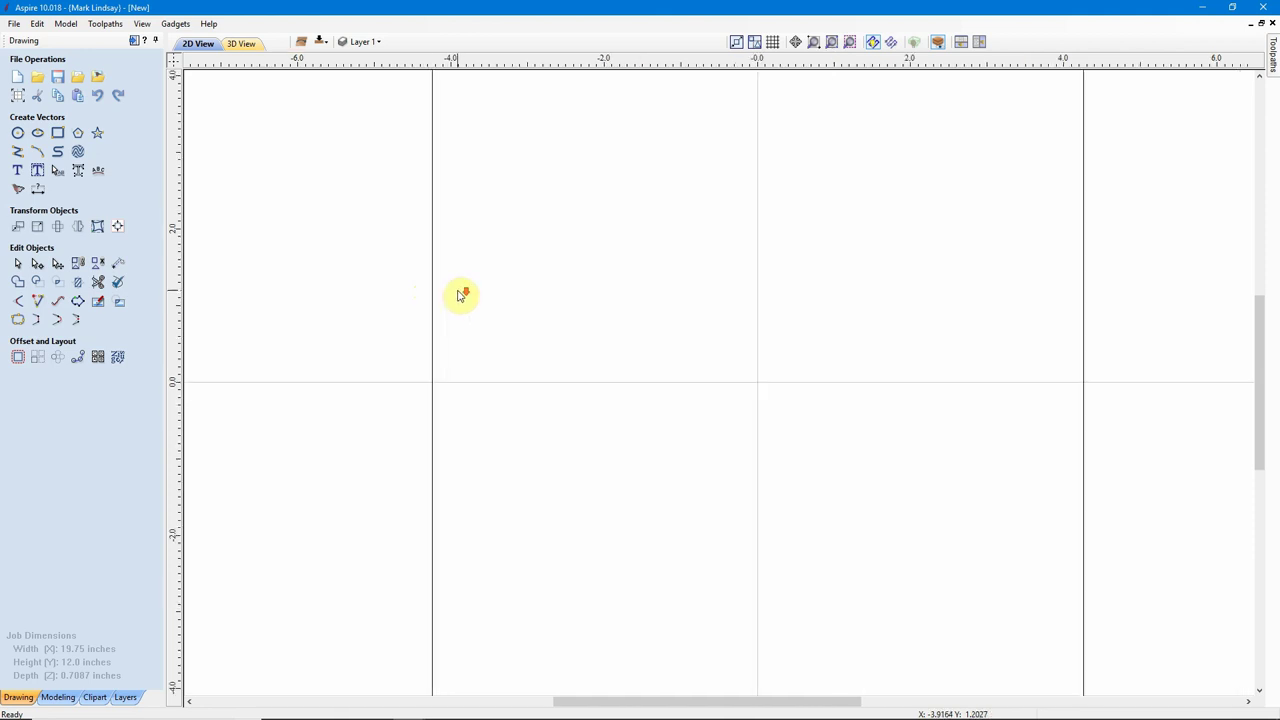
# Place a vertical guide at X -4.25, snapped to the left edge of the 8.5 by 10 inch rectangle
pyautogui.moveTo(557, 457); pyautogui.dragTo(514, 449, button='middle')
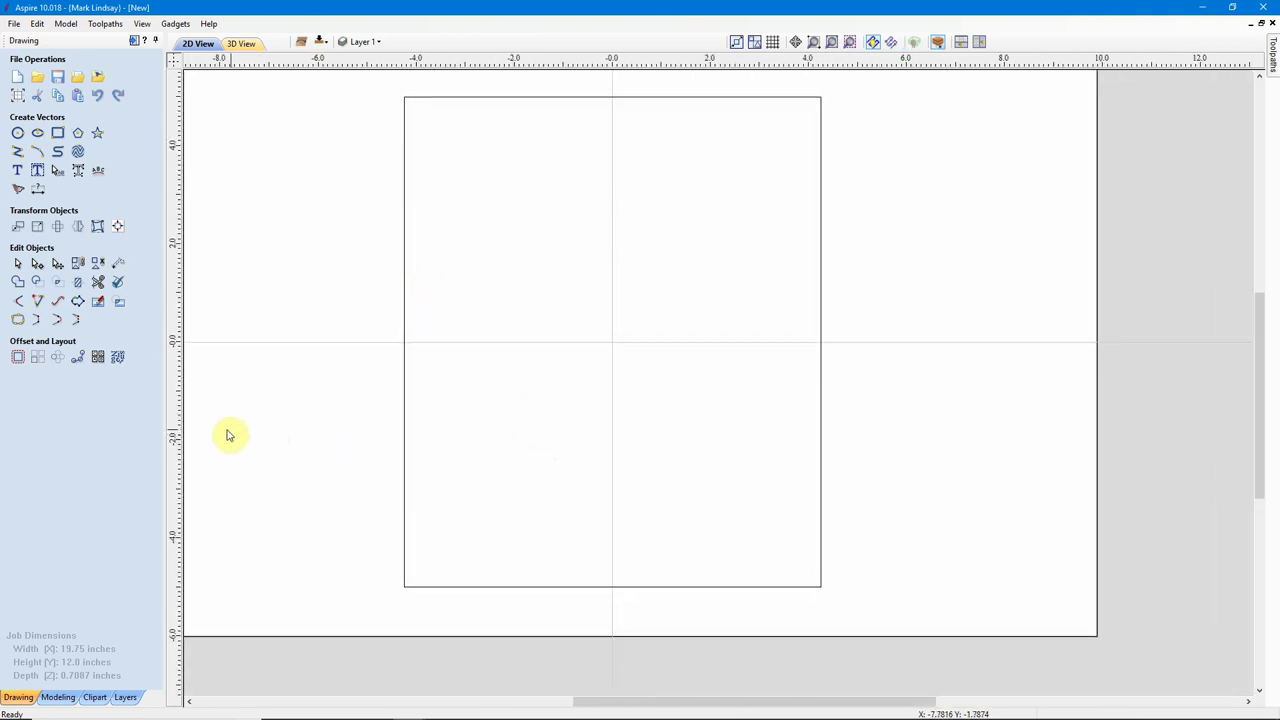
pyautogui.click(172, 392)
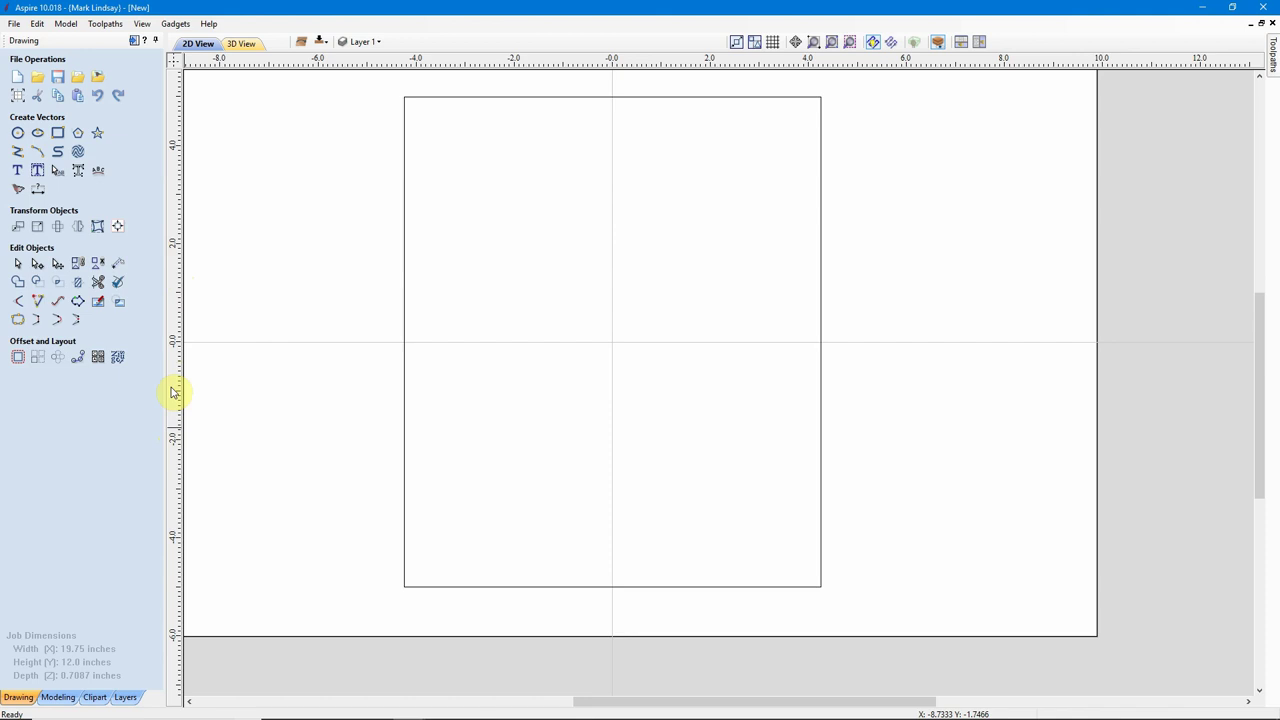
pyautogui.moveTo(172, 392); pyautogui.dragTo(404, 392)
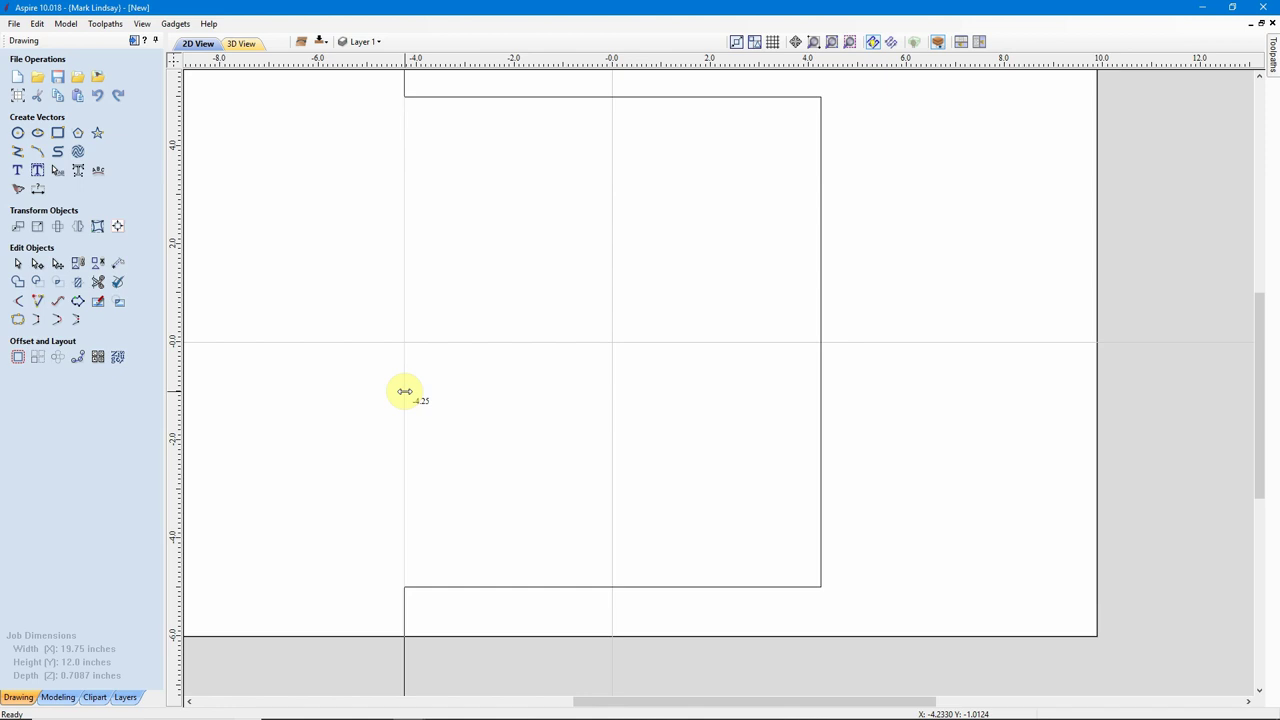
pyautogui.moveTo(404, 391)
pyautogui.mouseDown()
pyautogui.moveTo(300, 389)
pyautogui.moveTo(403, 389)
pyautogui.mouseUp()
pyautogui.moveTo(403, 389)
pyautogui.mouseDown()
pyautogui.moveTo(414, 389)
pyautogui.moveTo(388, 387)
pyautogui.mouseUp()
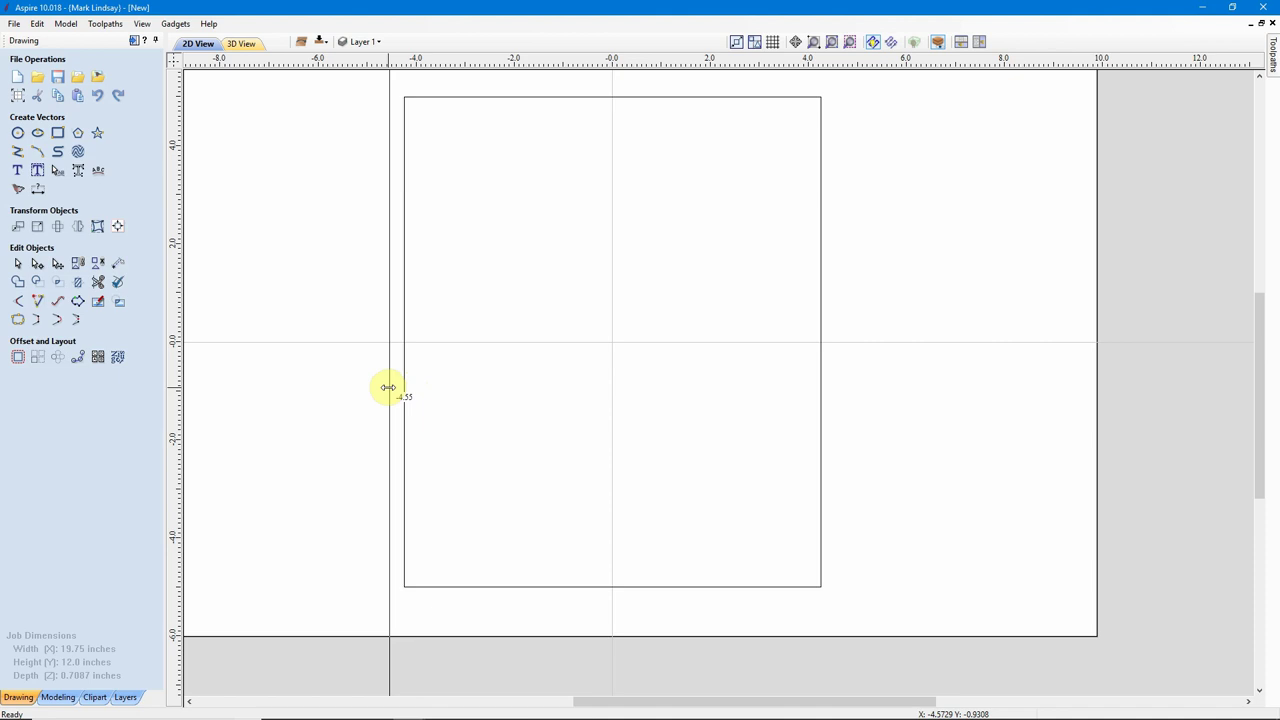
pyautogui.moveTo(388, 387); pyautogui.dragTo(403, 387)
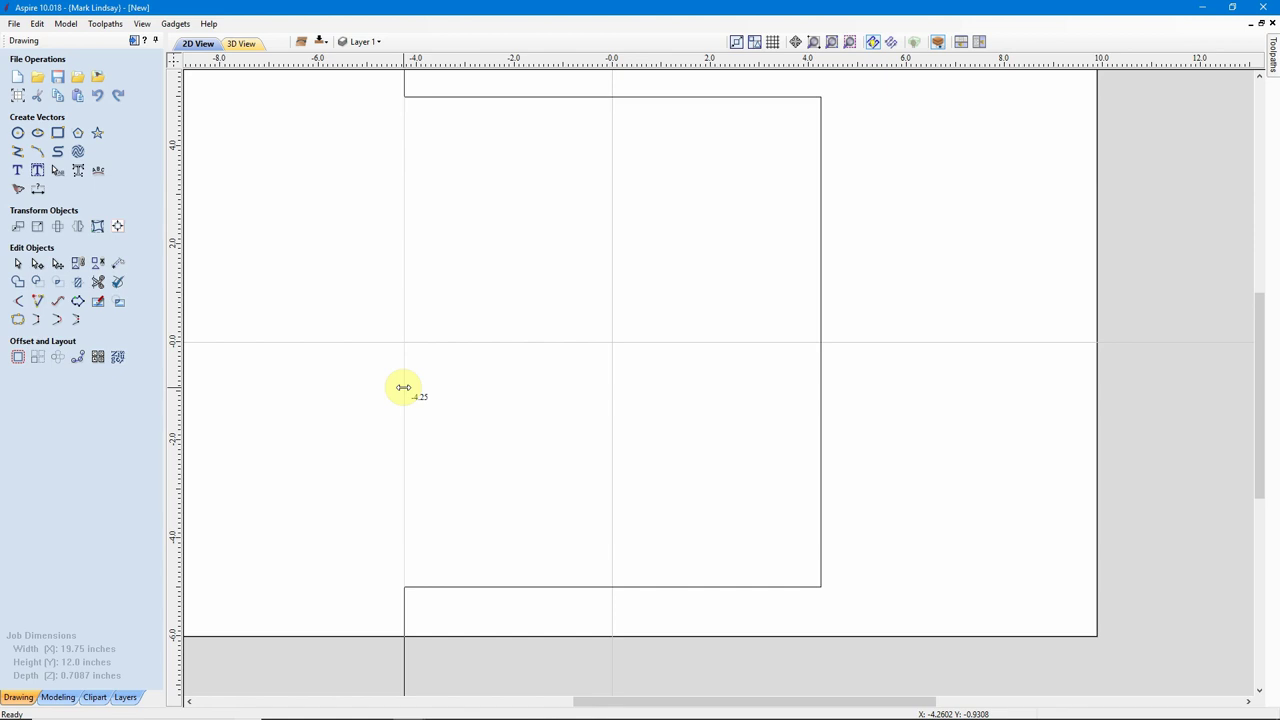
pyautogui.moveTo(403, 387); pyautogui.dragTo(402, 583)
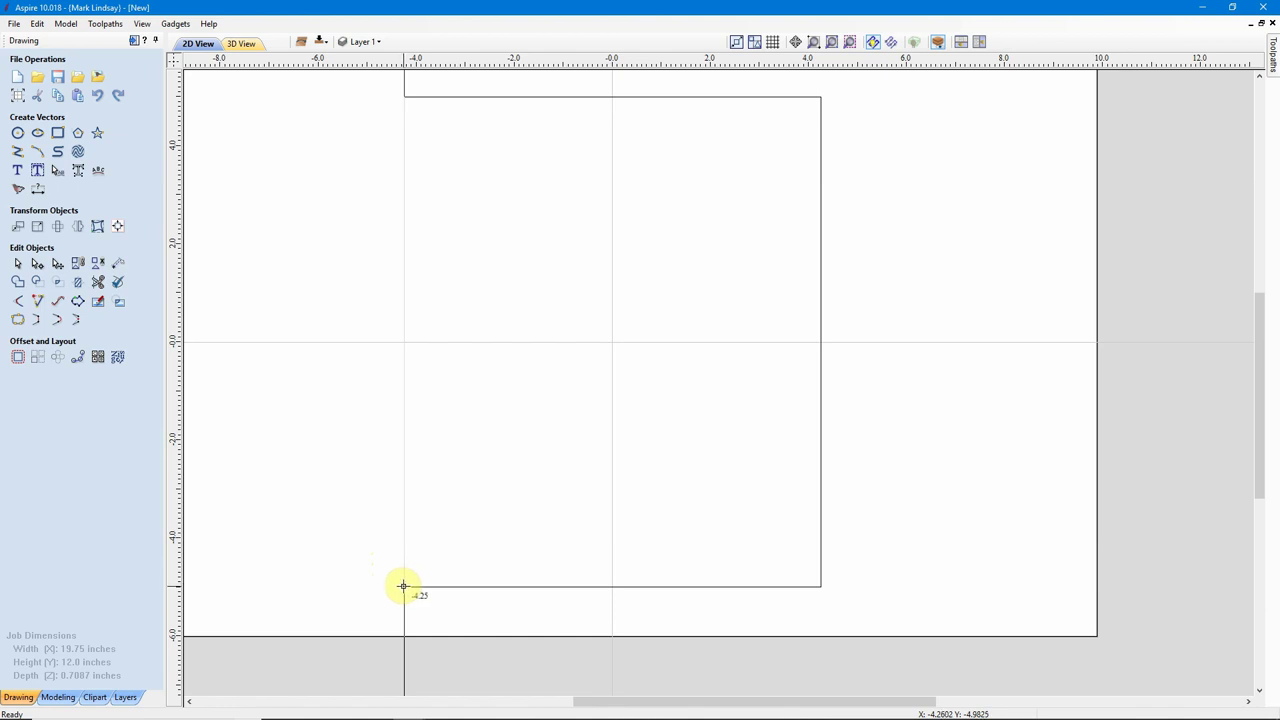
pyautogui.moveTo(404, 586)
pyautogui.mouseDown()
pyautogui.moveTo(374, 569)
pyautogui.moveTo(404, 585)
pyautogui.mouseUp()
pyautogui.moveTo(403, 585)
pyautogui.mouseDown()
pyautogui.moveTo(389, 583)
pyautogui.moveTo(404, 586)
pyautogui.mouseUp()
pyautogui.moveTo(403, 585); pyautogui.dragTo(403, 585)
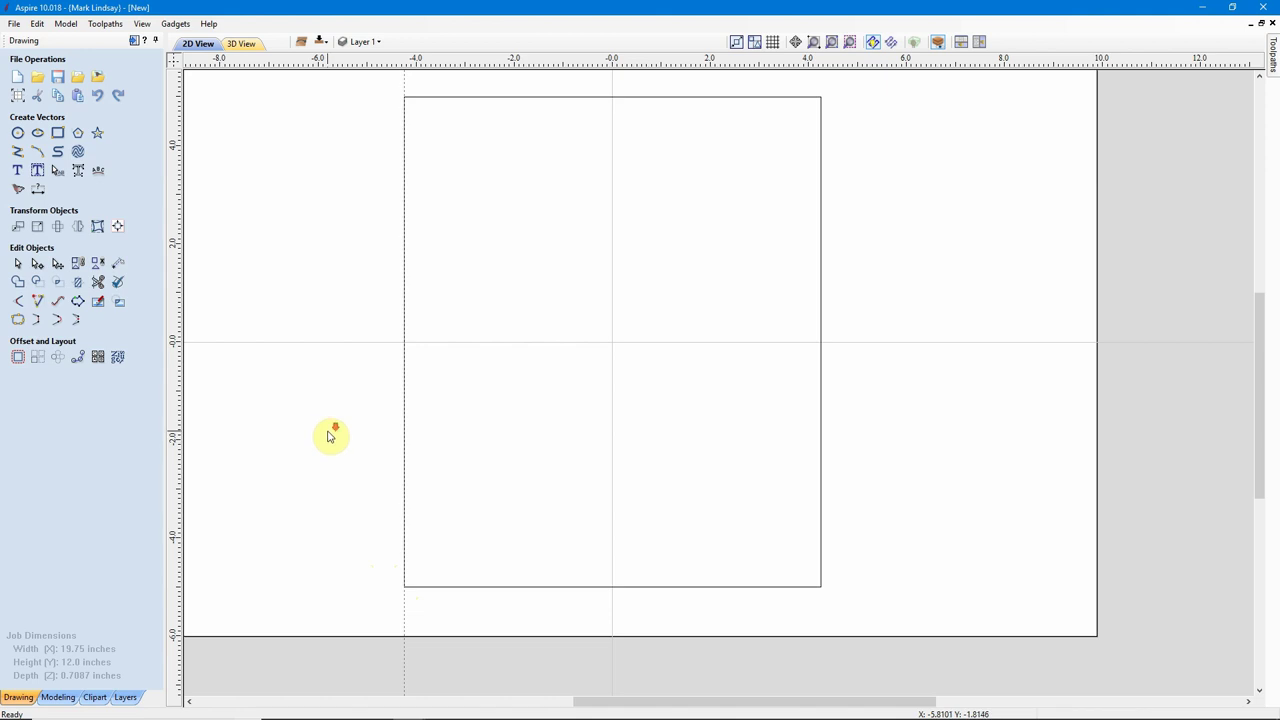
# Switch to SketchUp, examine the bracket's back edge and hooked lower front in the side profile, and return to Aspire
pyautogui.scroll(-1, 330, 435)
pyautogui.scroll(-1, 330, 435)
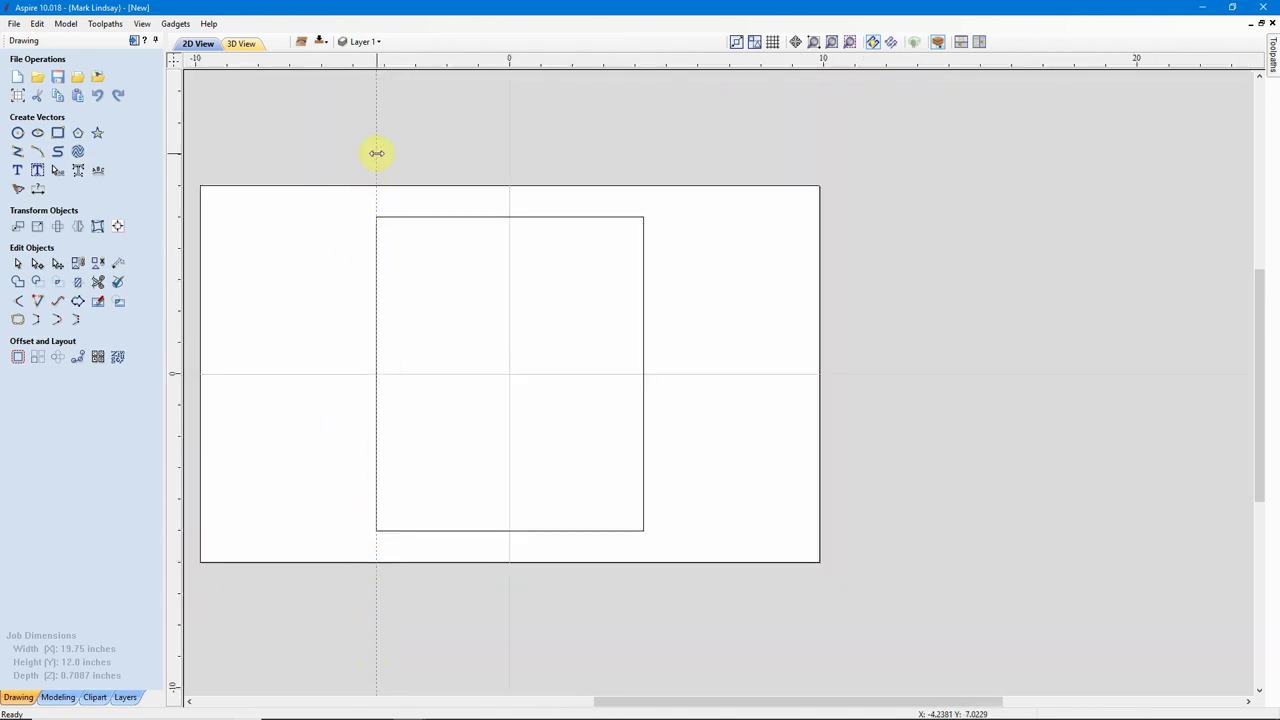
pyautogui.scroll(3, 338, 440)
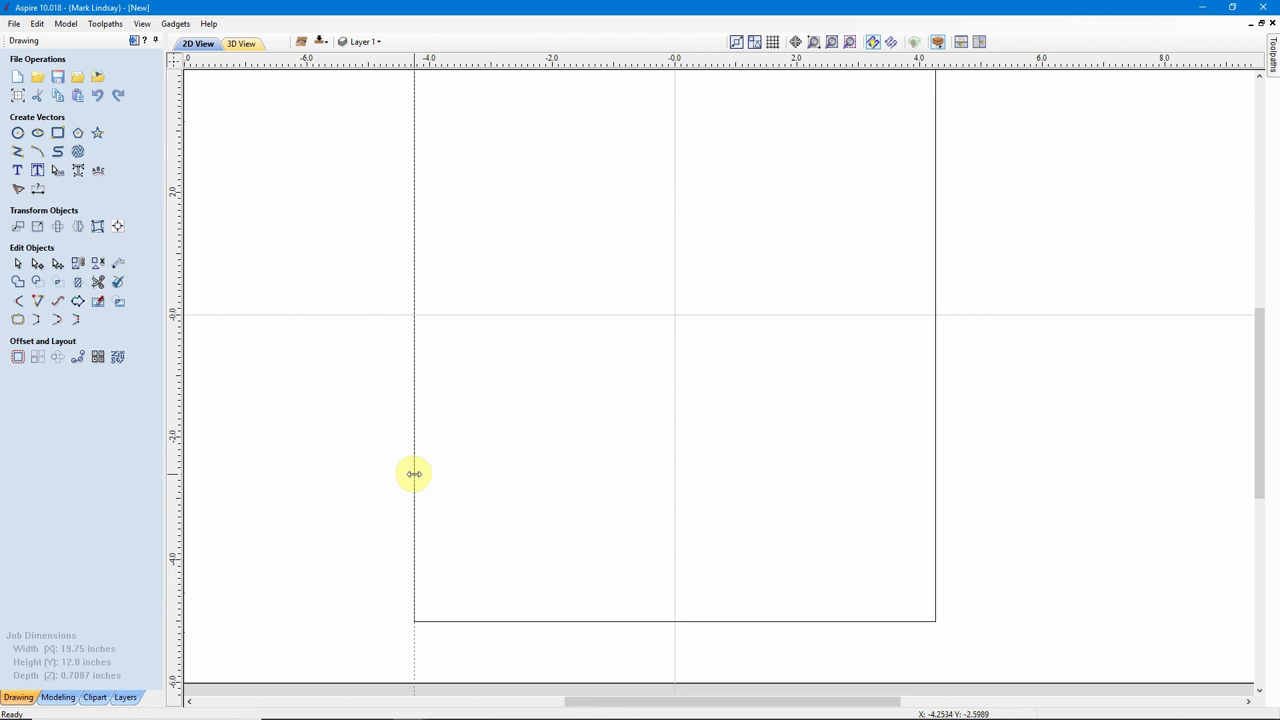
pyautogui.scroll(-1, 508, 383)
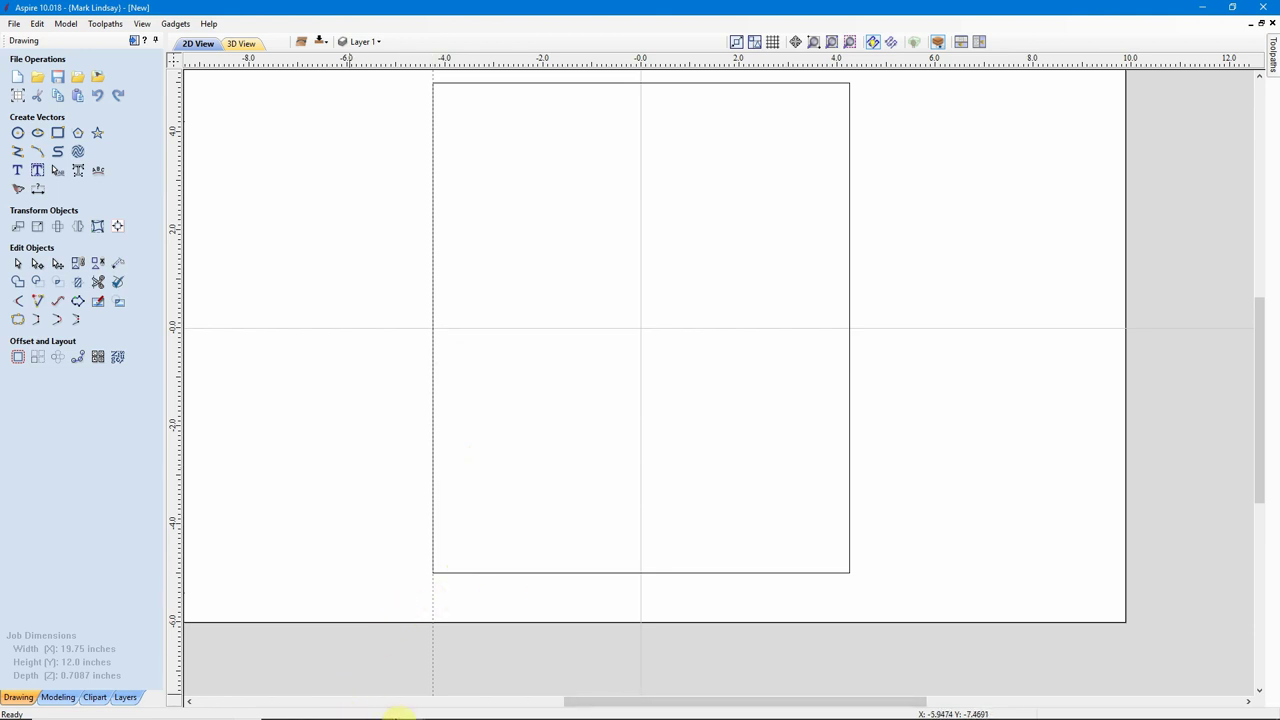
pyautogui.click(389, 707)
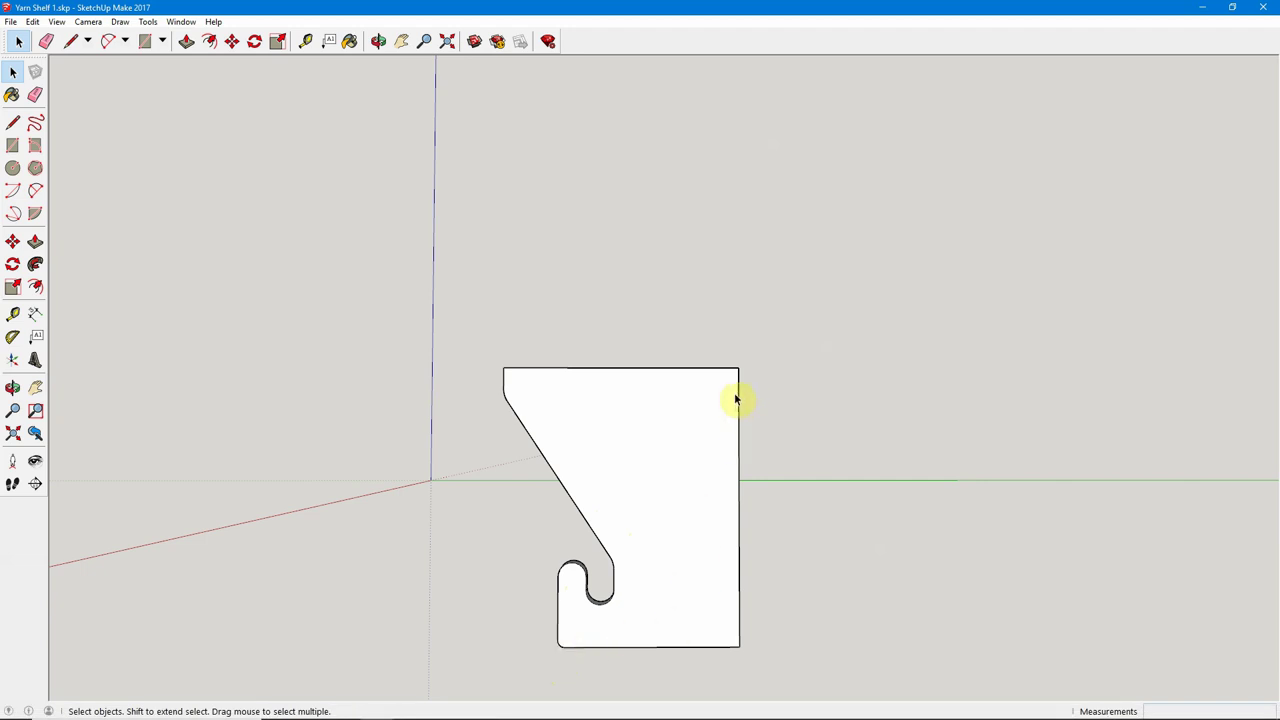
pyautogui.moveTo(379, 450); pyautogui.dragTo(391, 455, button='middle')
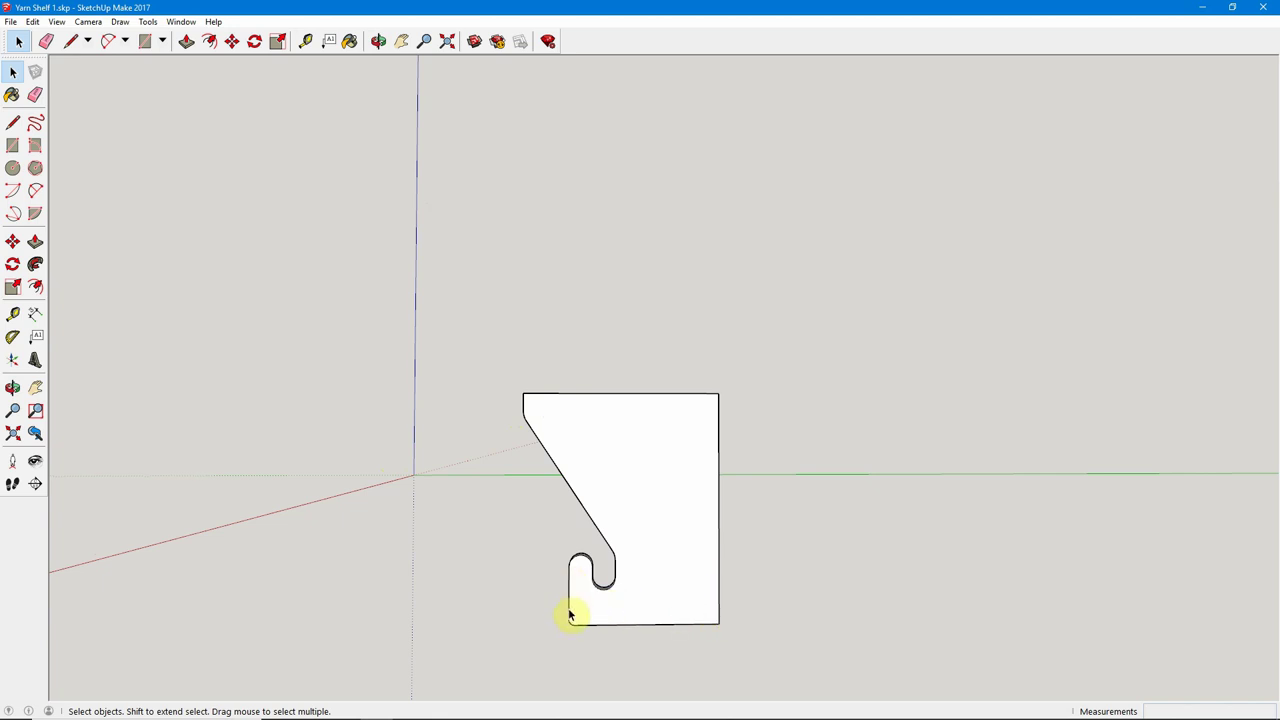
pyautogui.click(1194, 10)
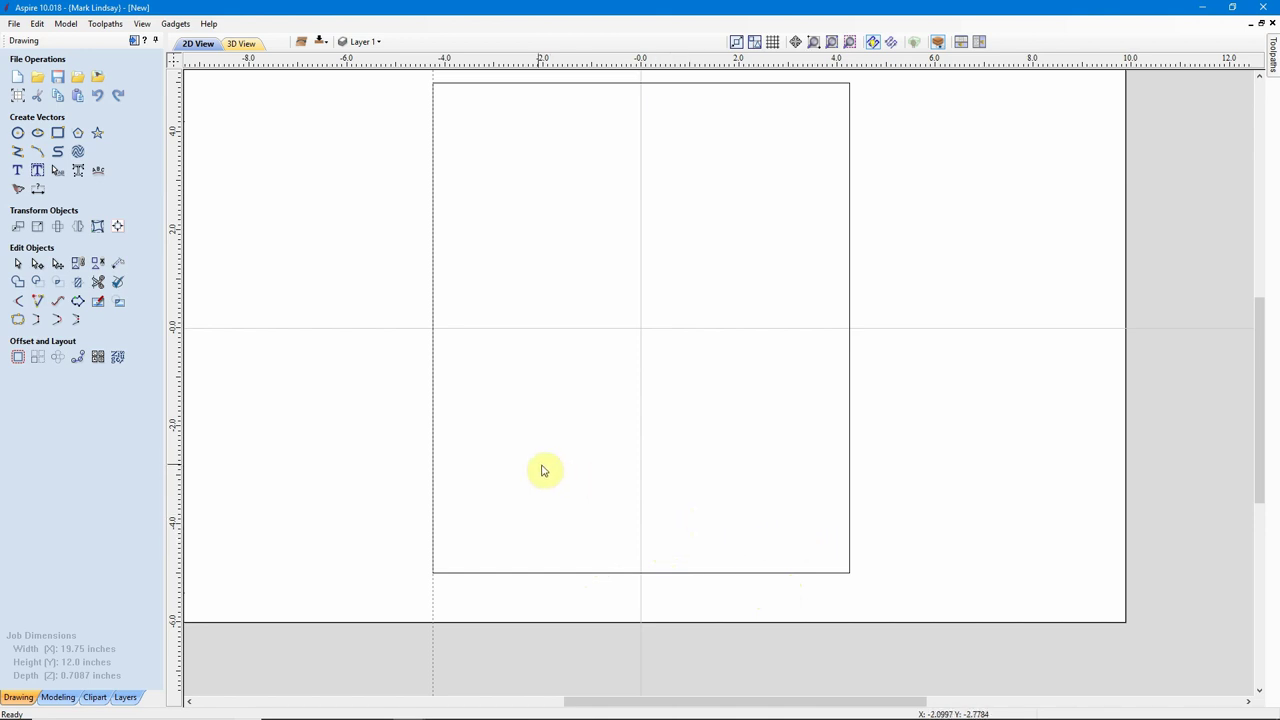
# Create one new parallel guide relative to the vertical guide on the rectangle's left edge, offset by 6.0 inches
pyautogui.doubleClick(432, 433)
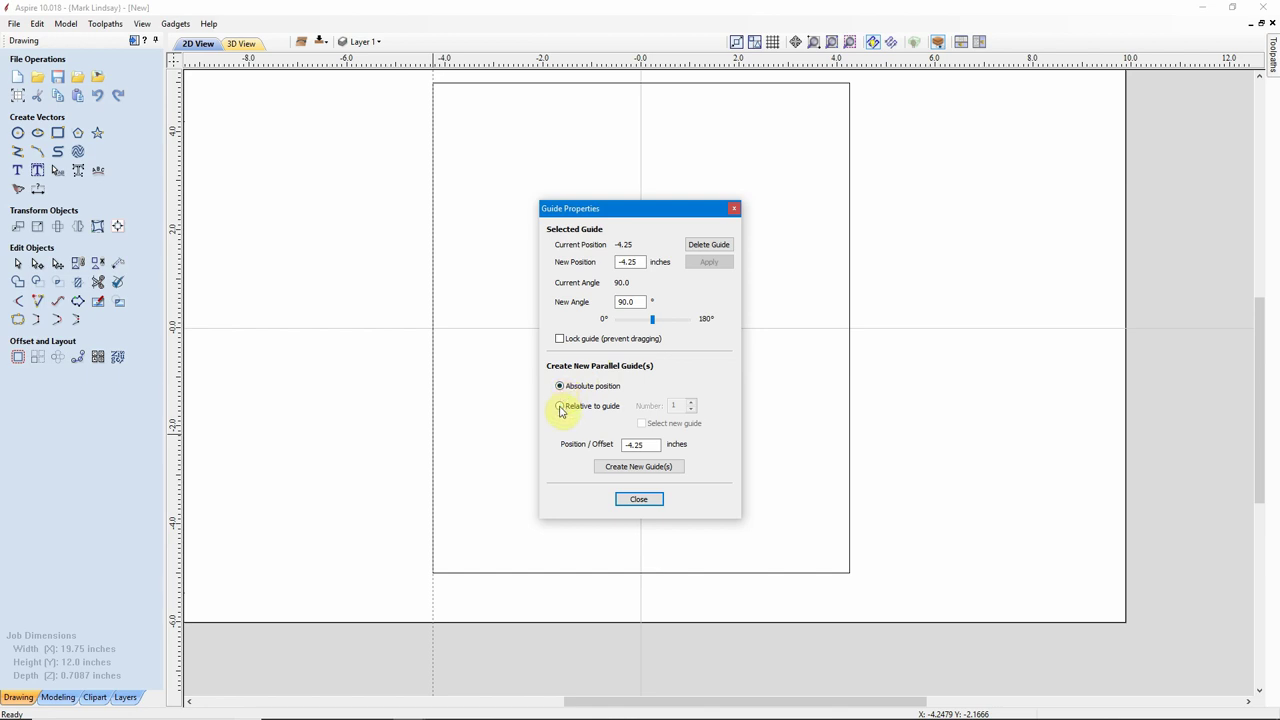
pyautogui.click(560, 407)
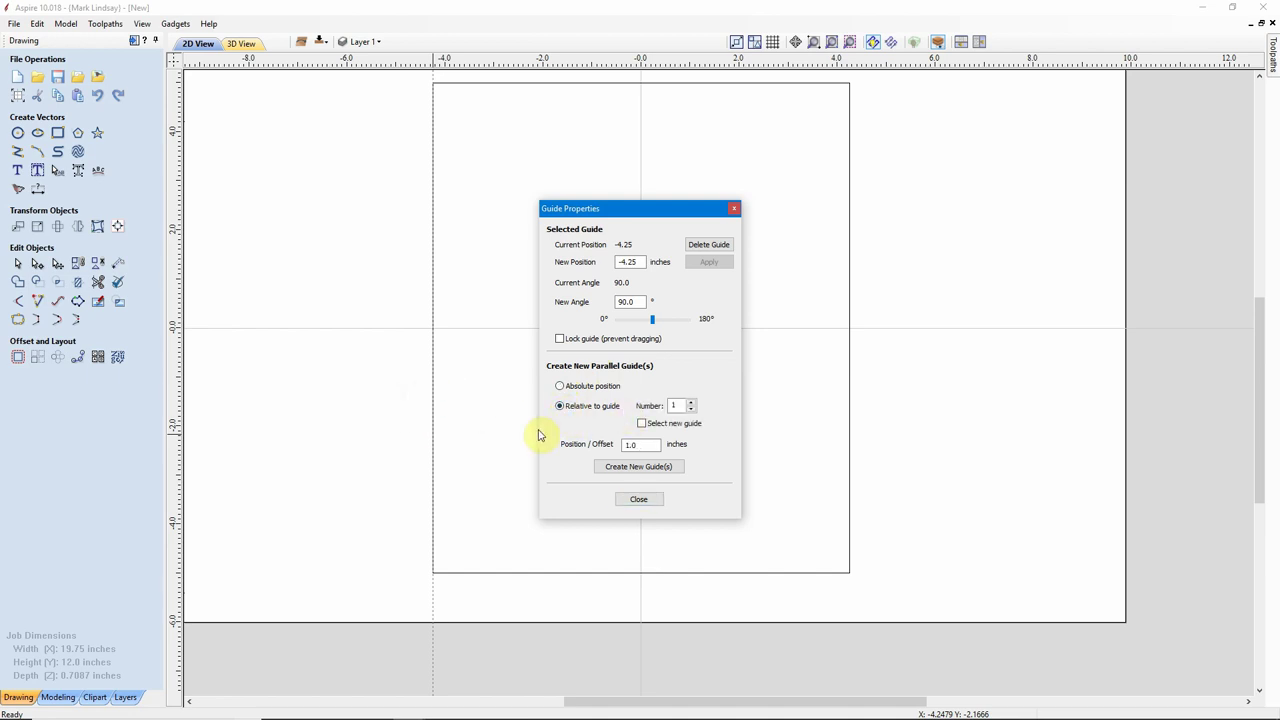
pyautogui.click(625, 446)
pyautogui.doubleClick(625, 446)
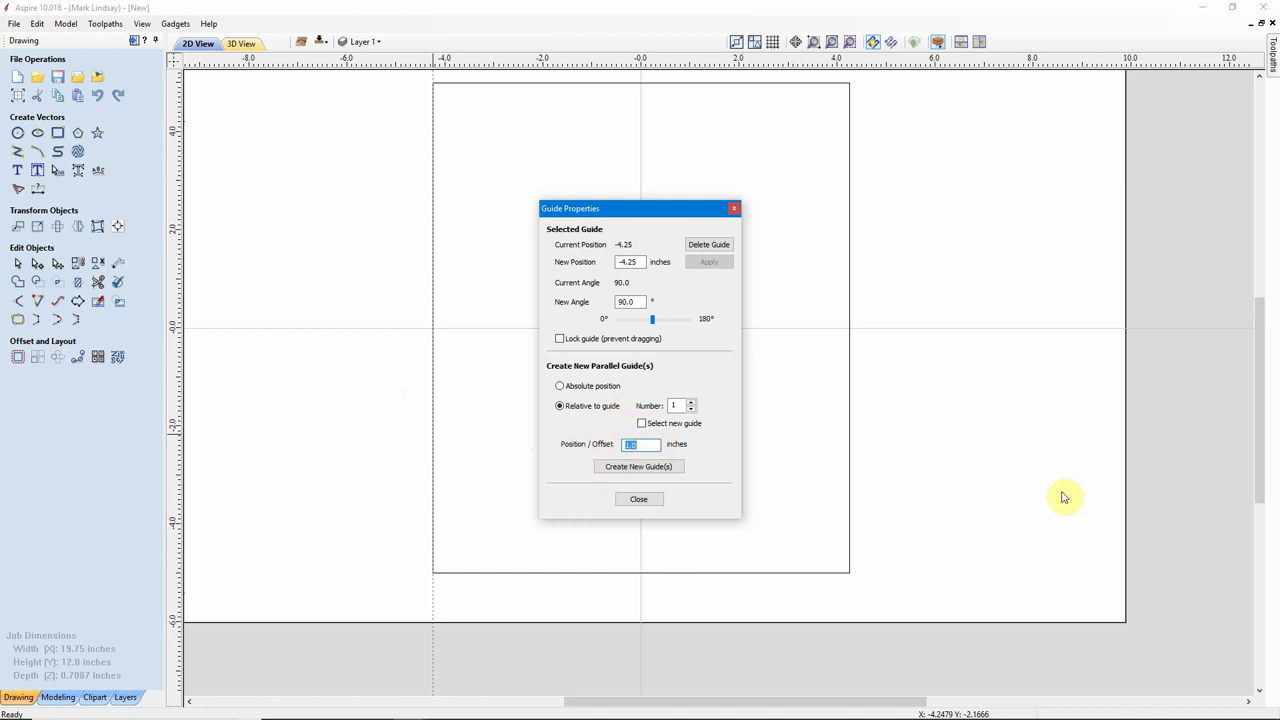
pyautogui.write('6.')
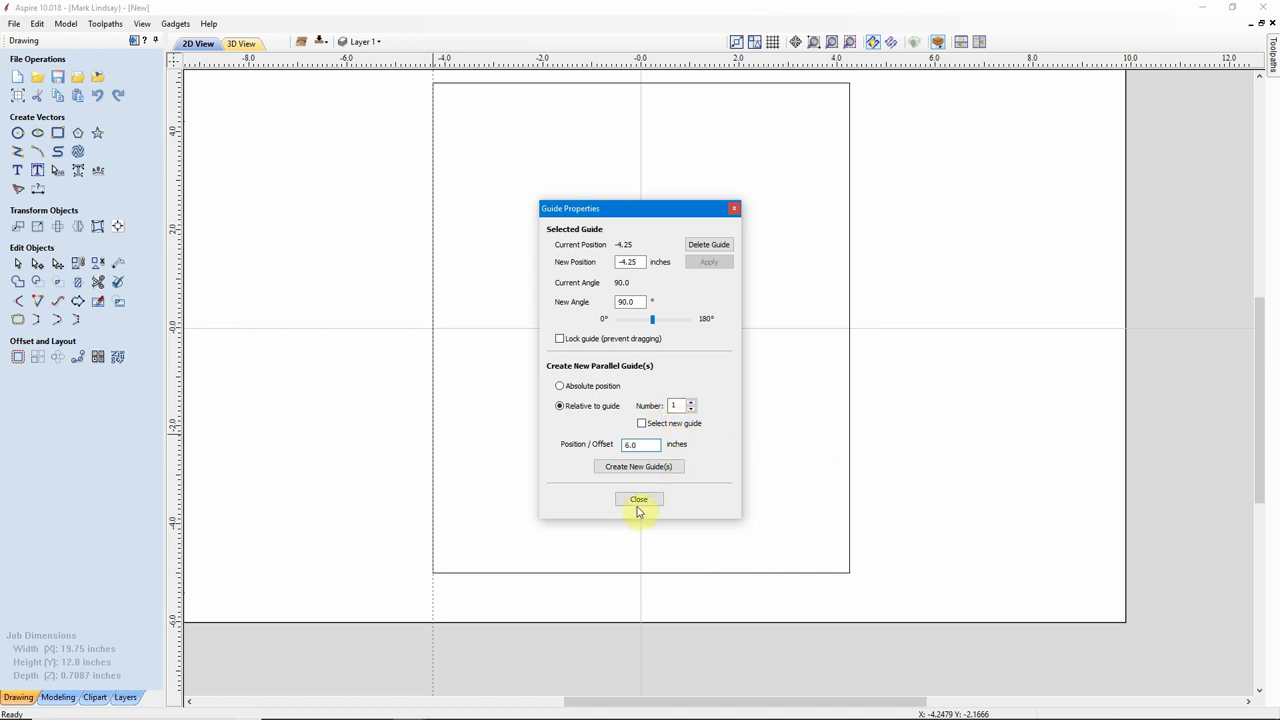
pyautogui.click(641, 470)
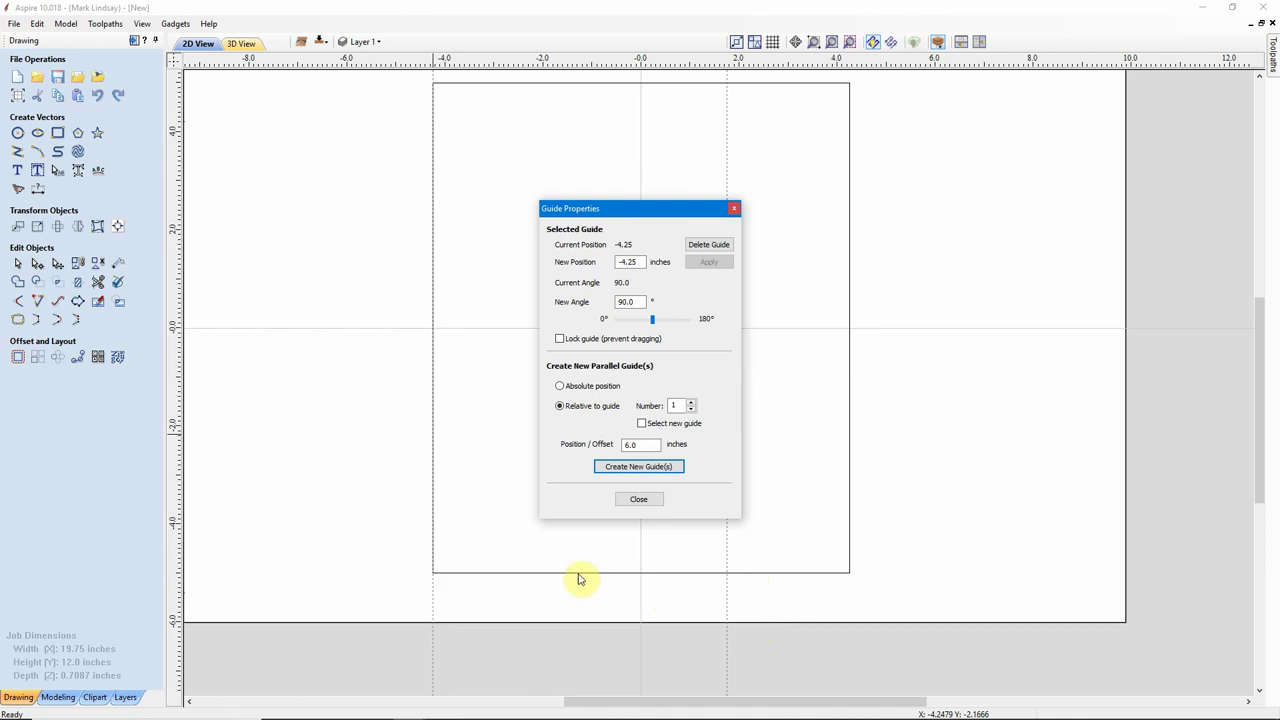
pyautogui.click(638, 502)
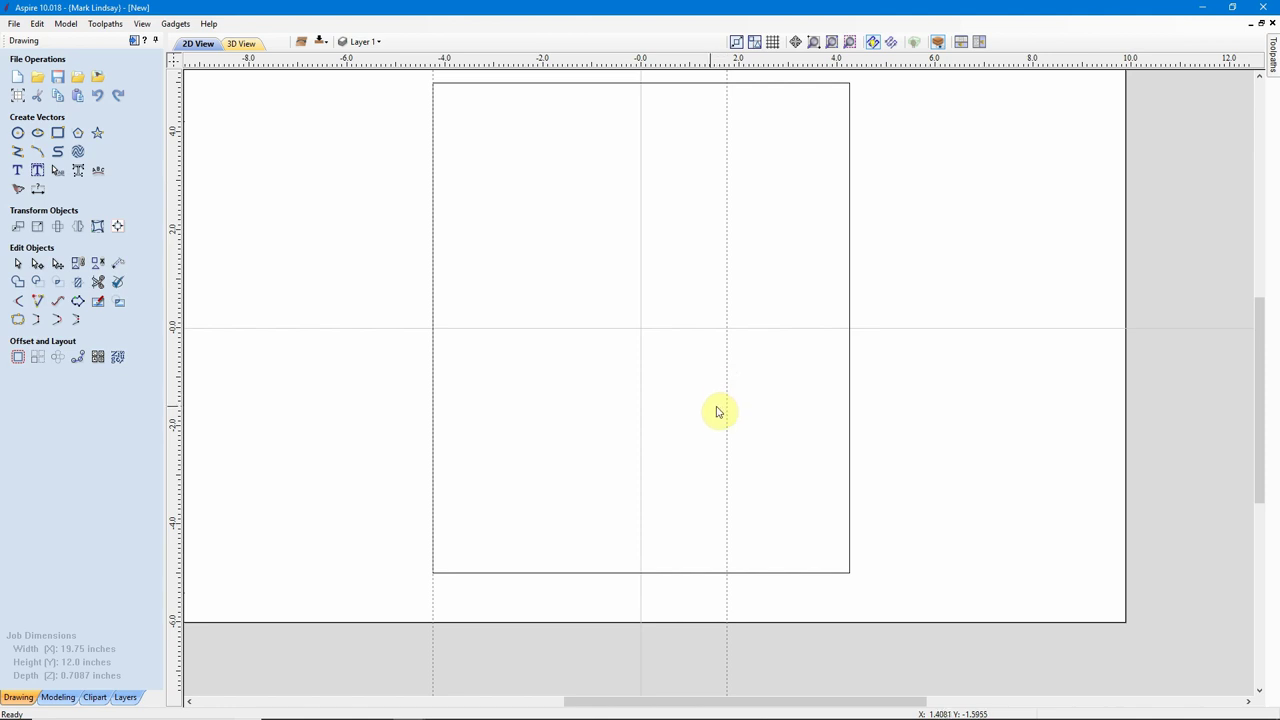
# Place a horizontal guide at Y 5.0, snapped to the rectangle's top edge
pyautogui.scroll(-1, 690, 400)
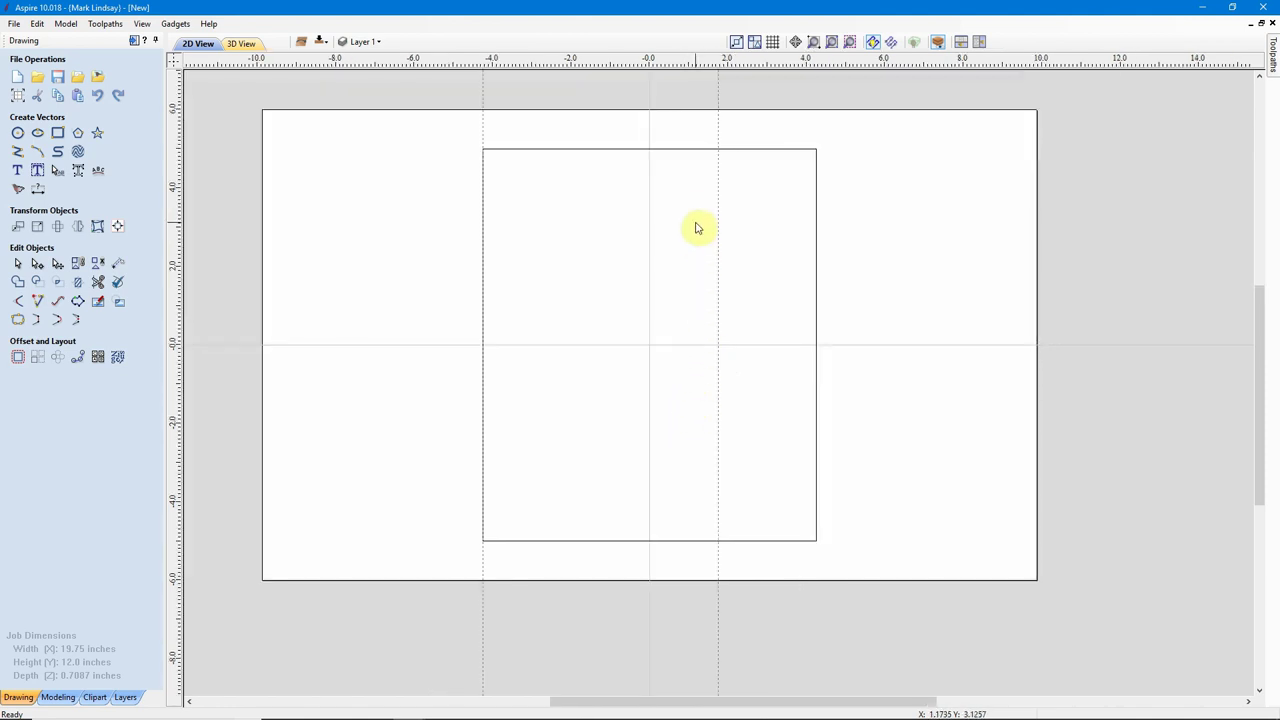
pyautogui.scroll(1, 703, 155)
pyautogui.scroll(2, 704, 157)
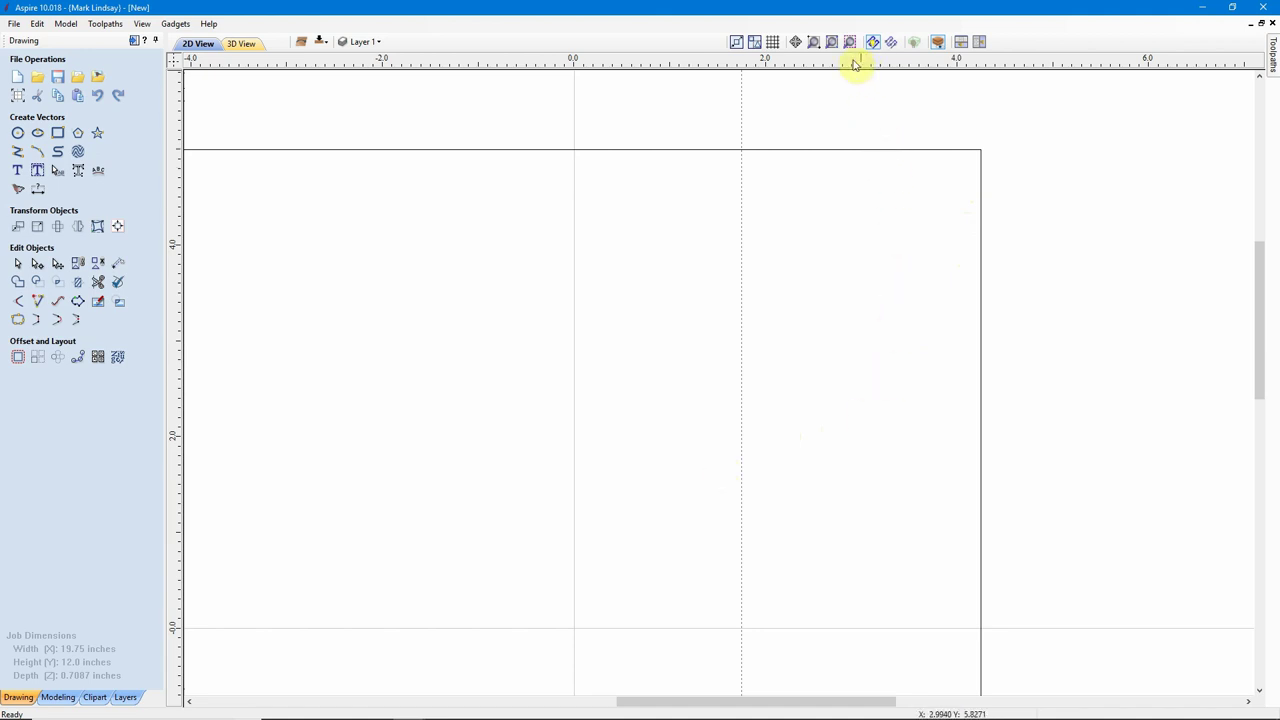
pyautogui.moveTo(850, 60); pyautogui.dragTo(870, 149)
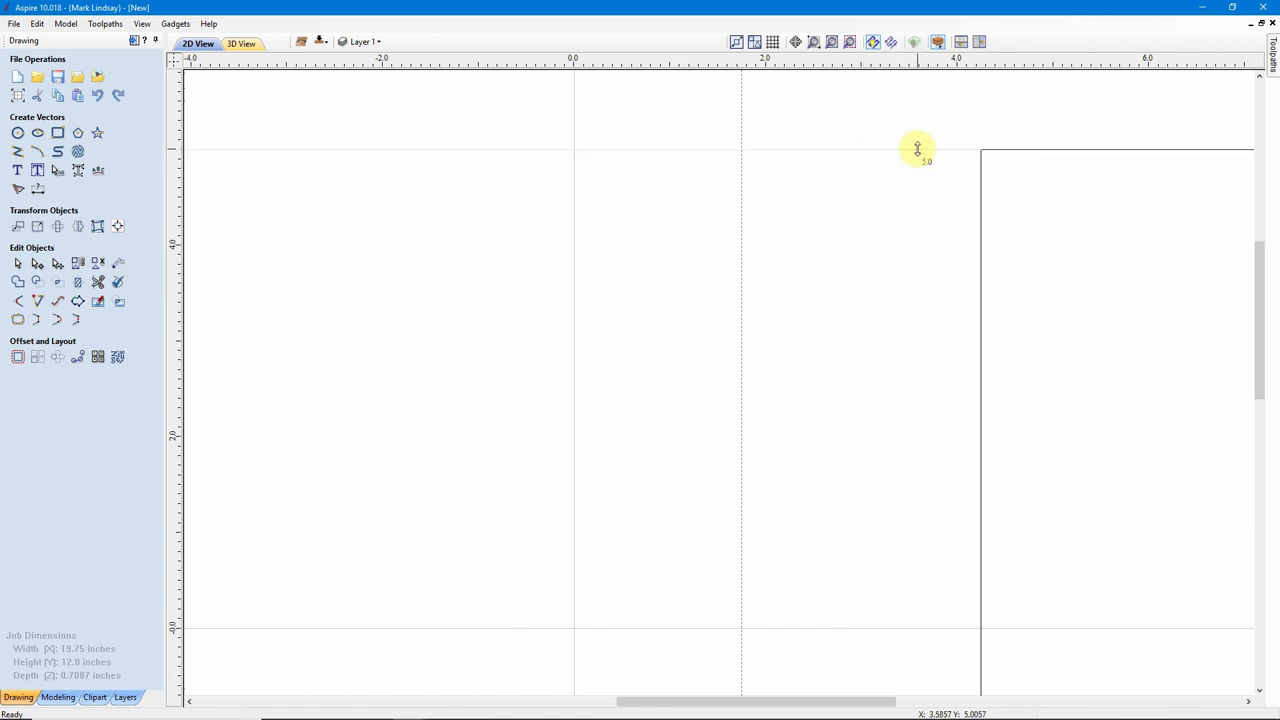
pyautogui.moveTo(950, 149); pyautogui.dragTo(972, 149)
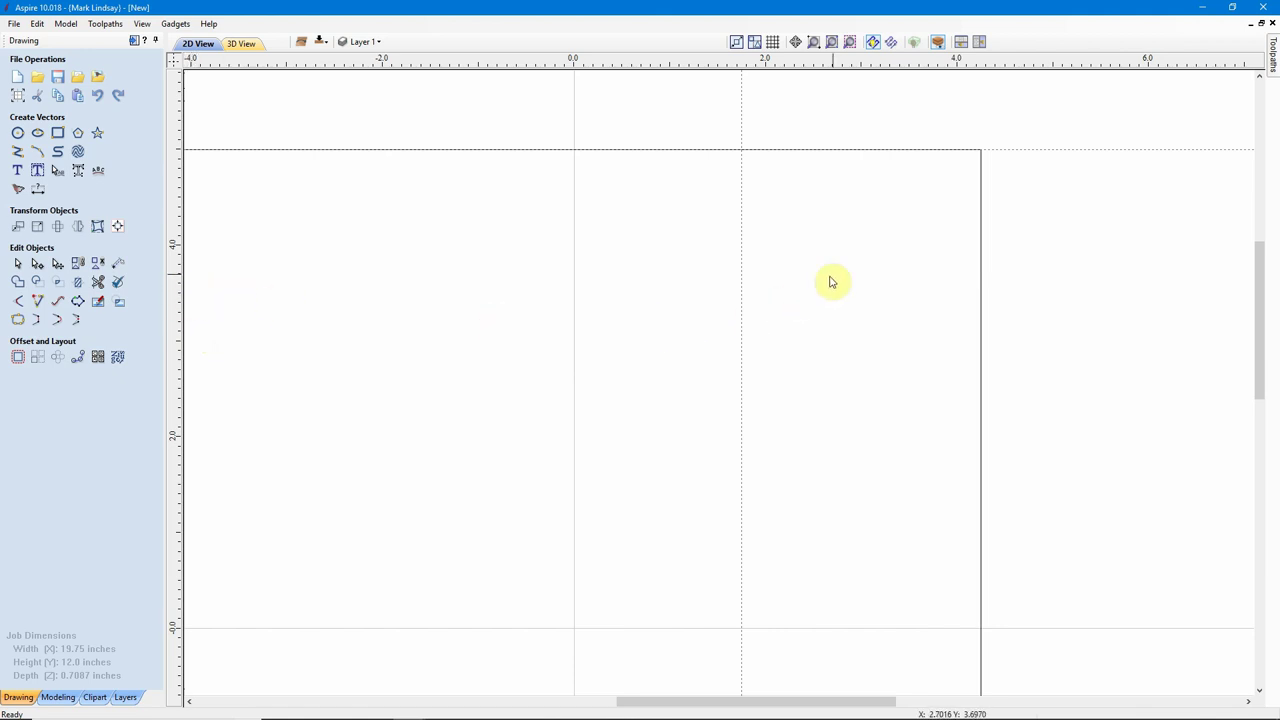
# Set the horizontal guide's position to 3.5 inches
pyautogui.doubleClick(854, 149)
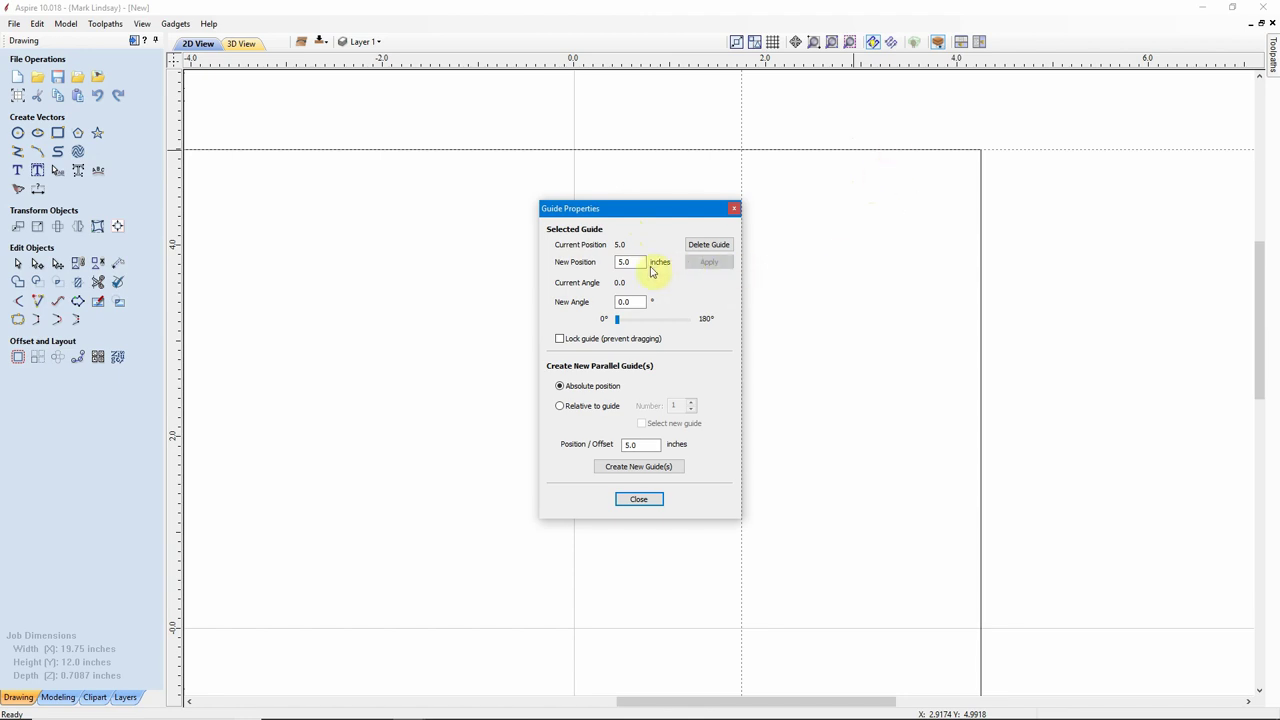
pyautogui.moveTo(634, 263); pyautogui.dragTo(596, 264)
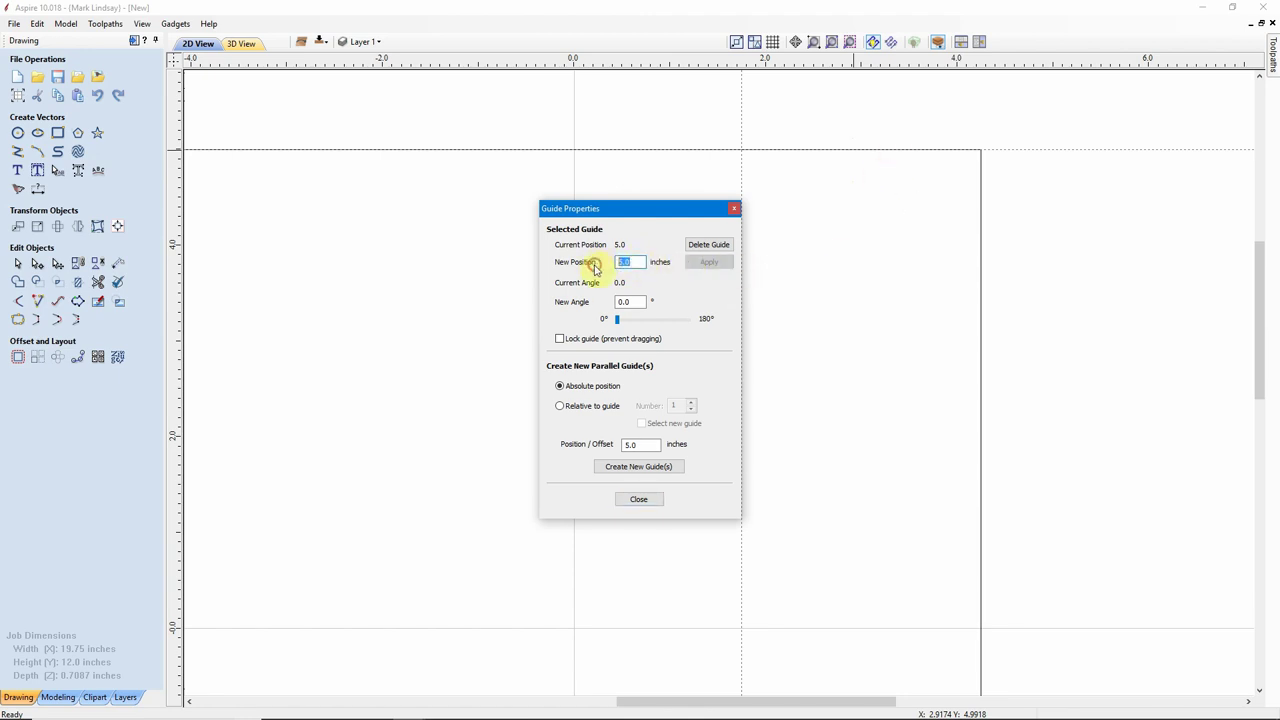
pyautogui.write('3.')
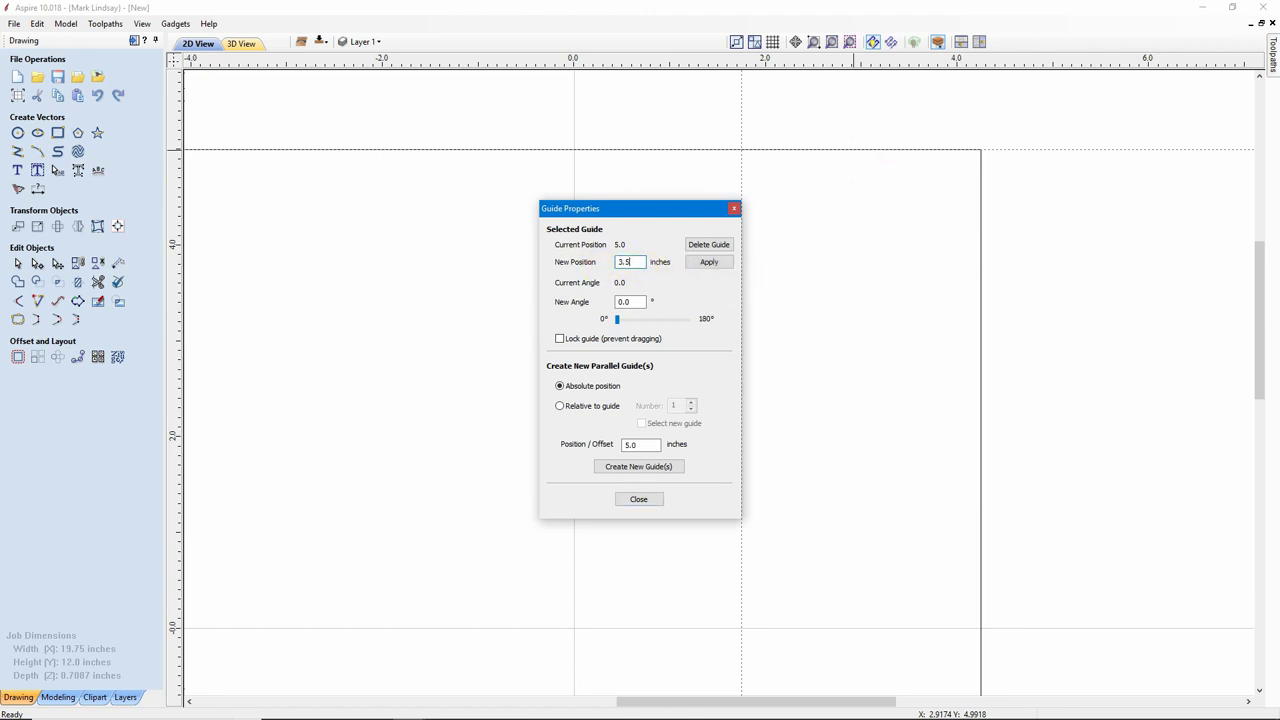
pyautogui.write('5')
pyautogui.click(710, 262)
pyautogui.click(644, 503)
pyautogui.scroll(-1, 770, 356)
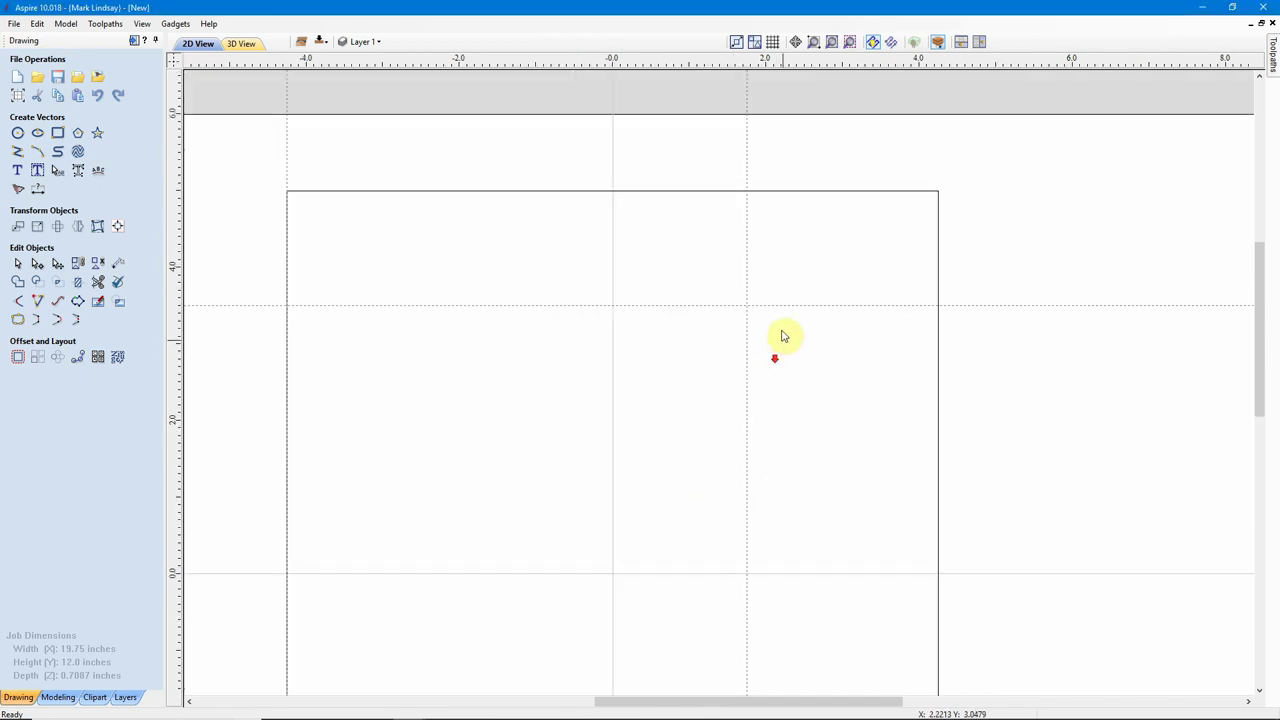
pyautogui.scroll(-2, 780, 328)
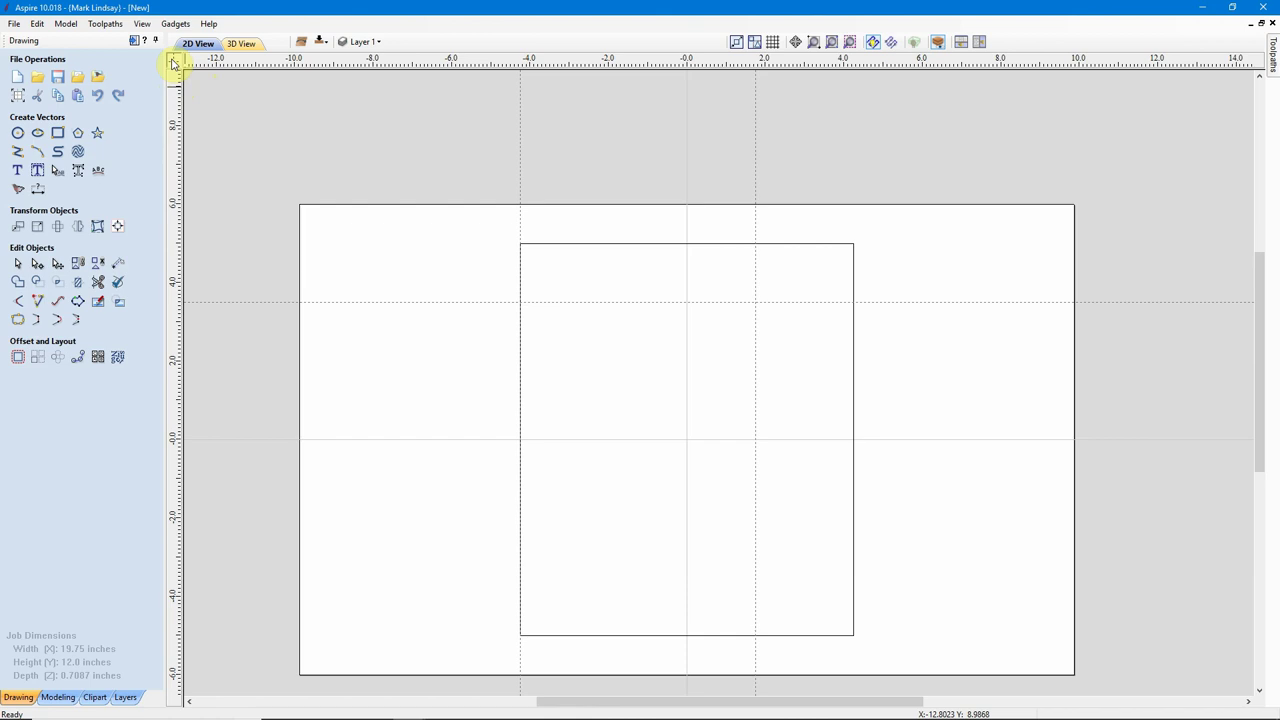
# Toggle the visibility of all guides off and on, briefly selecting the rectangle while they are hidden, and leave them shown
pyautogui.click(172, 60)
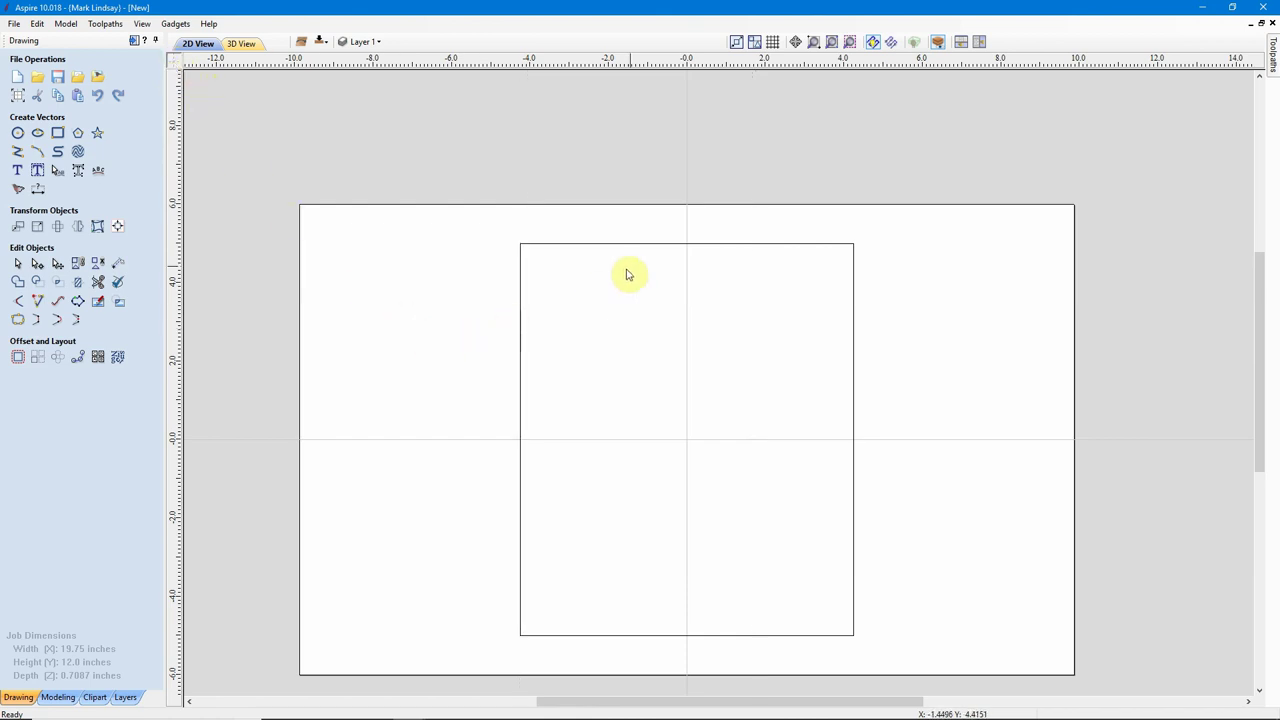
pyautogui.click(519, 396)
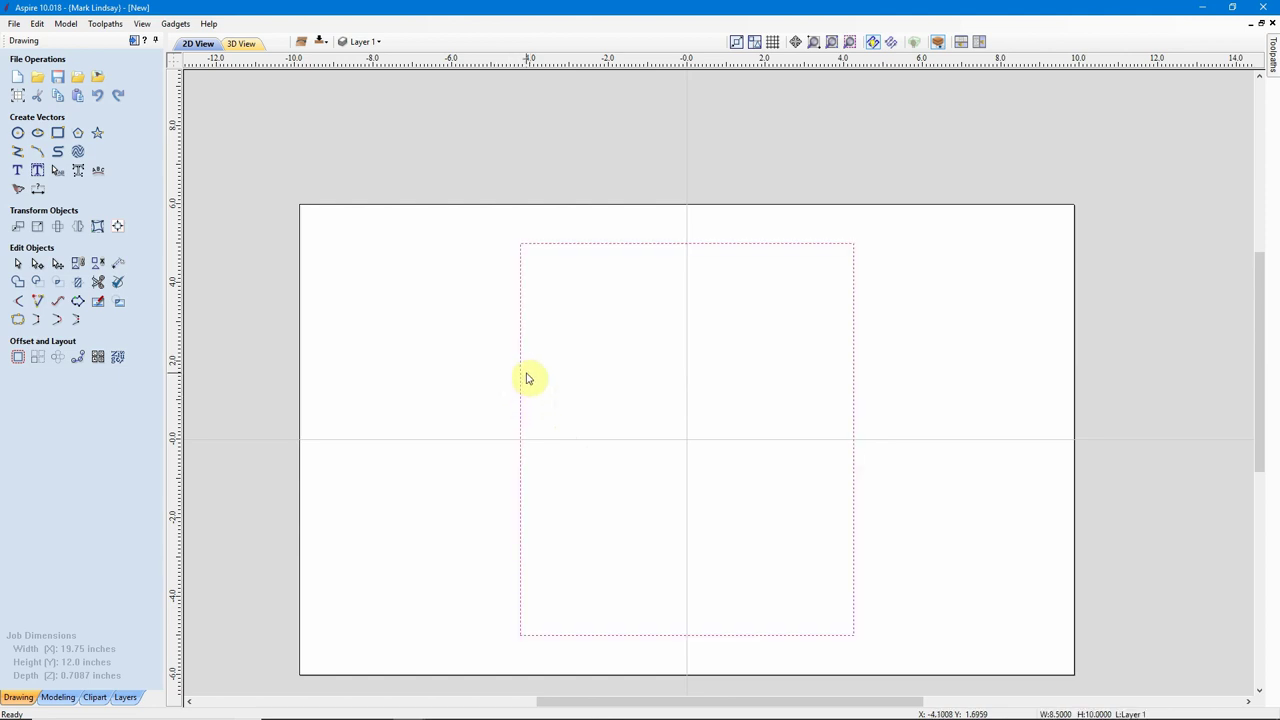
pyautogui.click(577, 372)
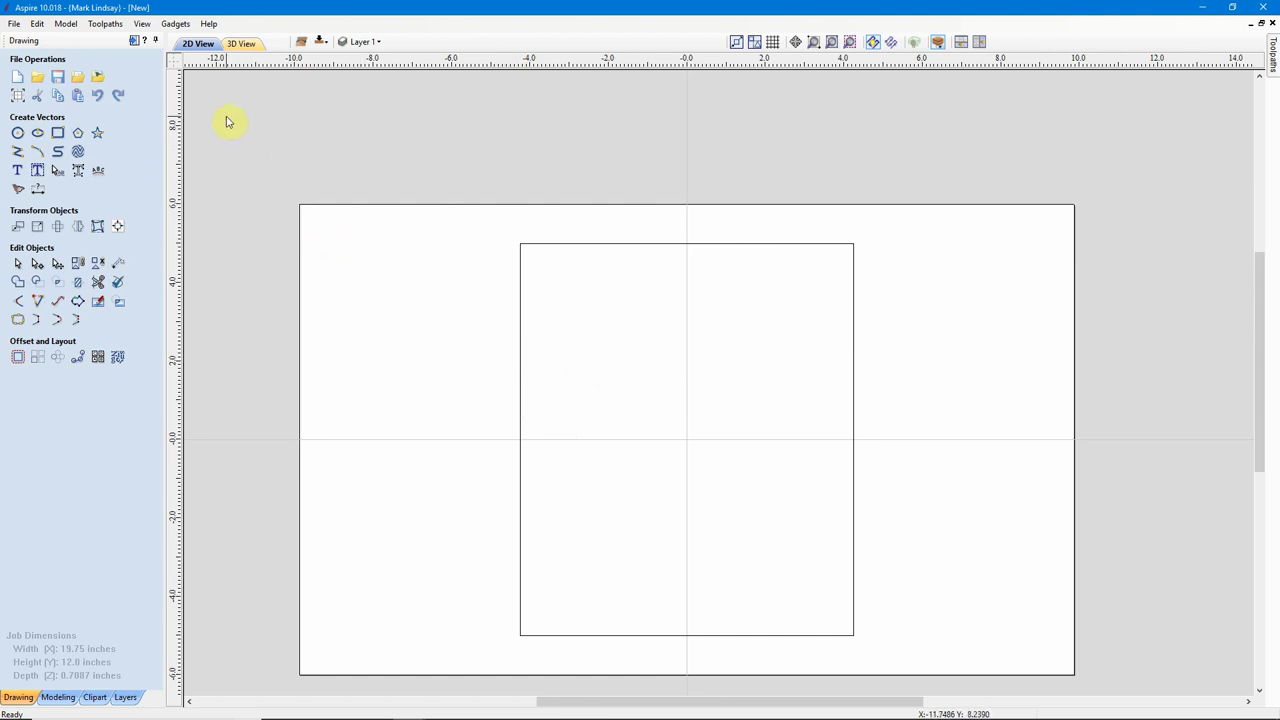
pyautogui.moveTo(170, 60); pyautogui.dragTo(416, 362)
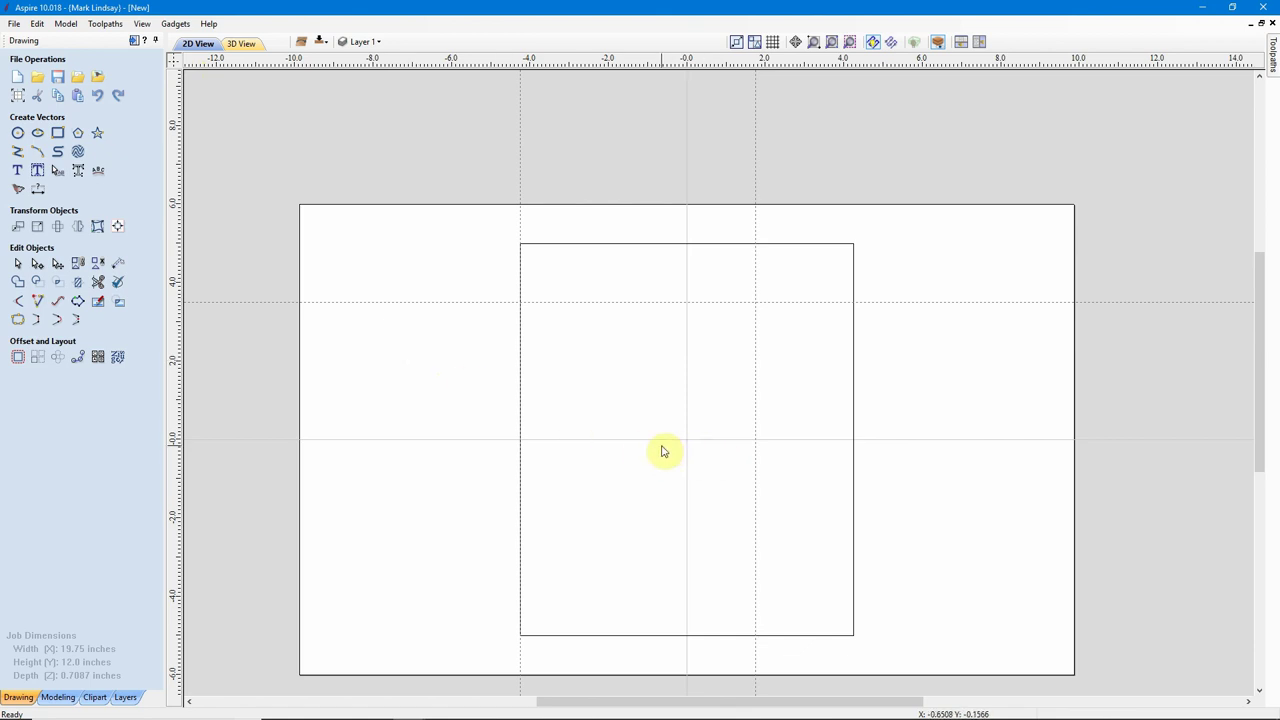
pyautogui.click(171, 65)
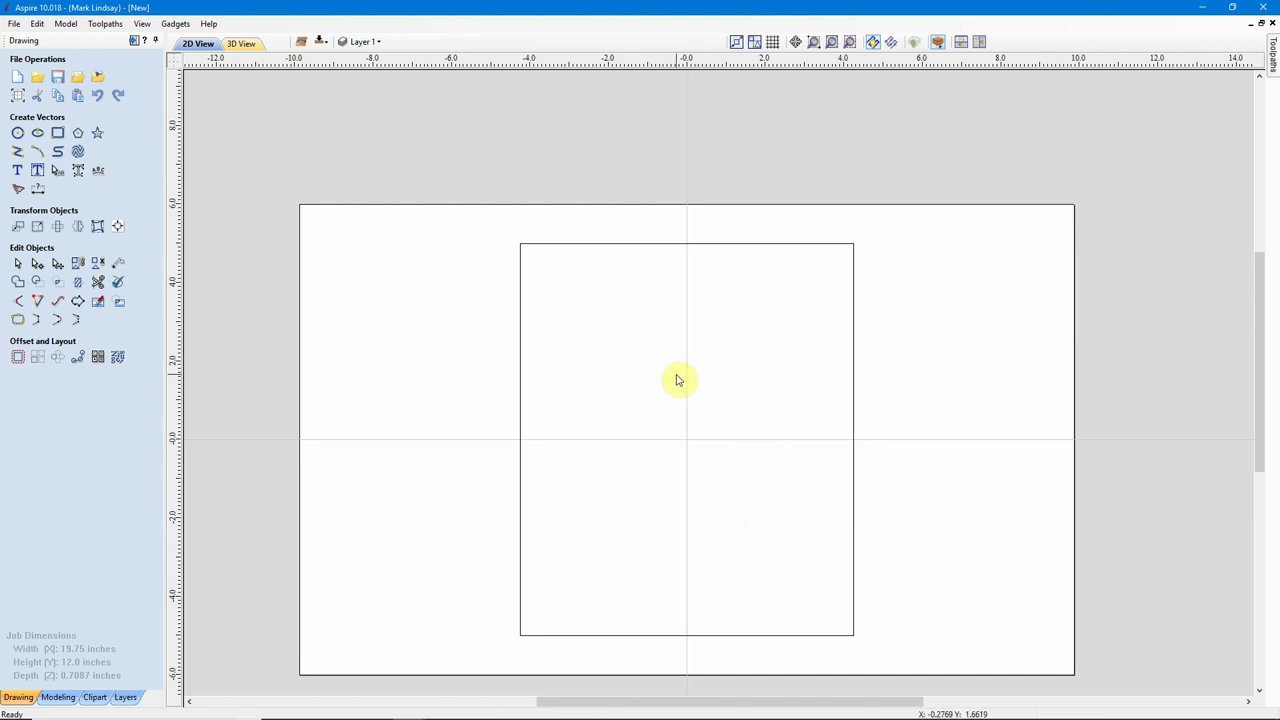
pyautogui.click(171, 67)
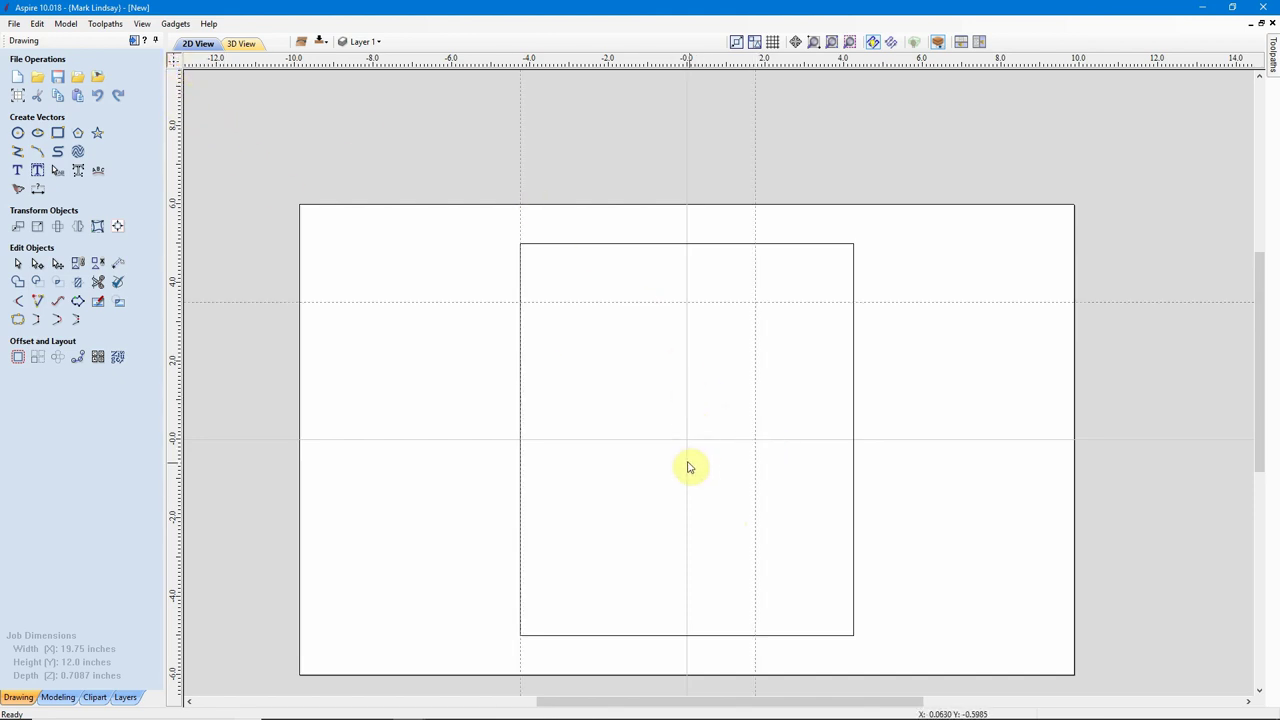
pyautogui.scroll(-1, 705, 520)
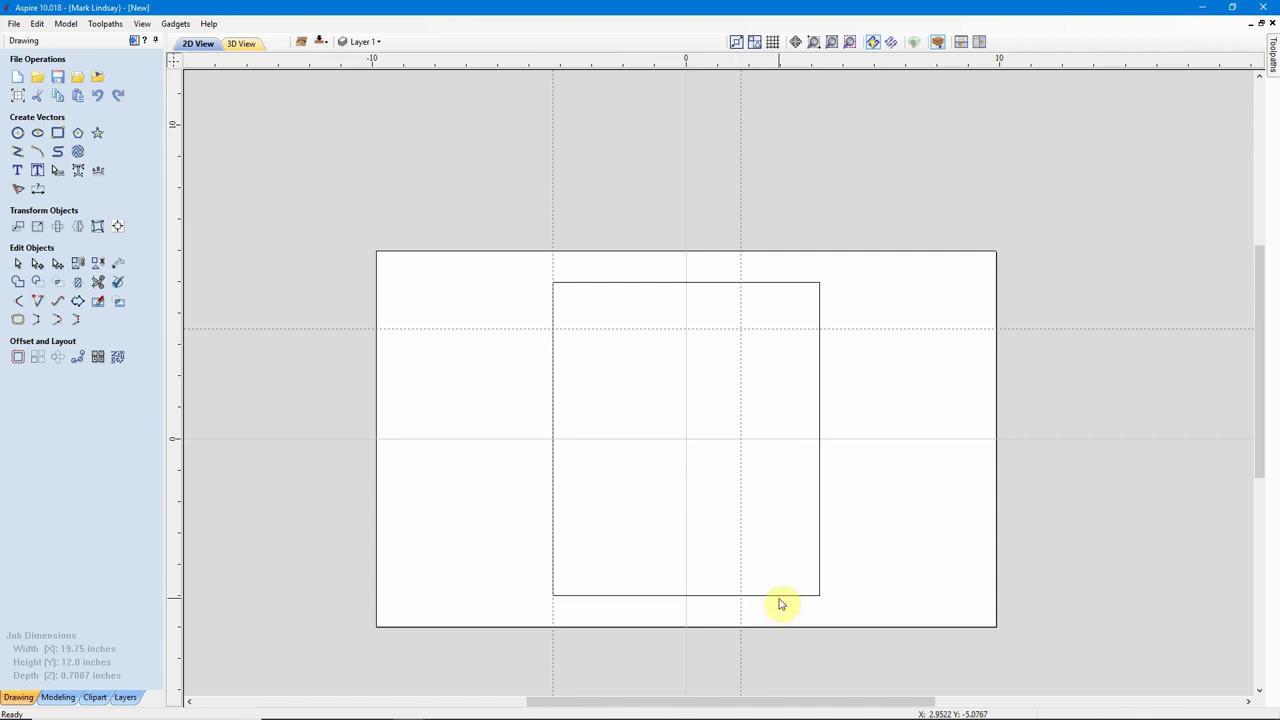
# Place a second horizontal guide snapped to the rectangle's bottom edge at Y -5.0
pyautogui.scroll(1, 784, 568)
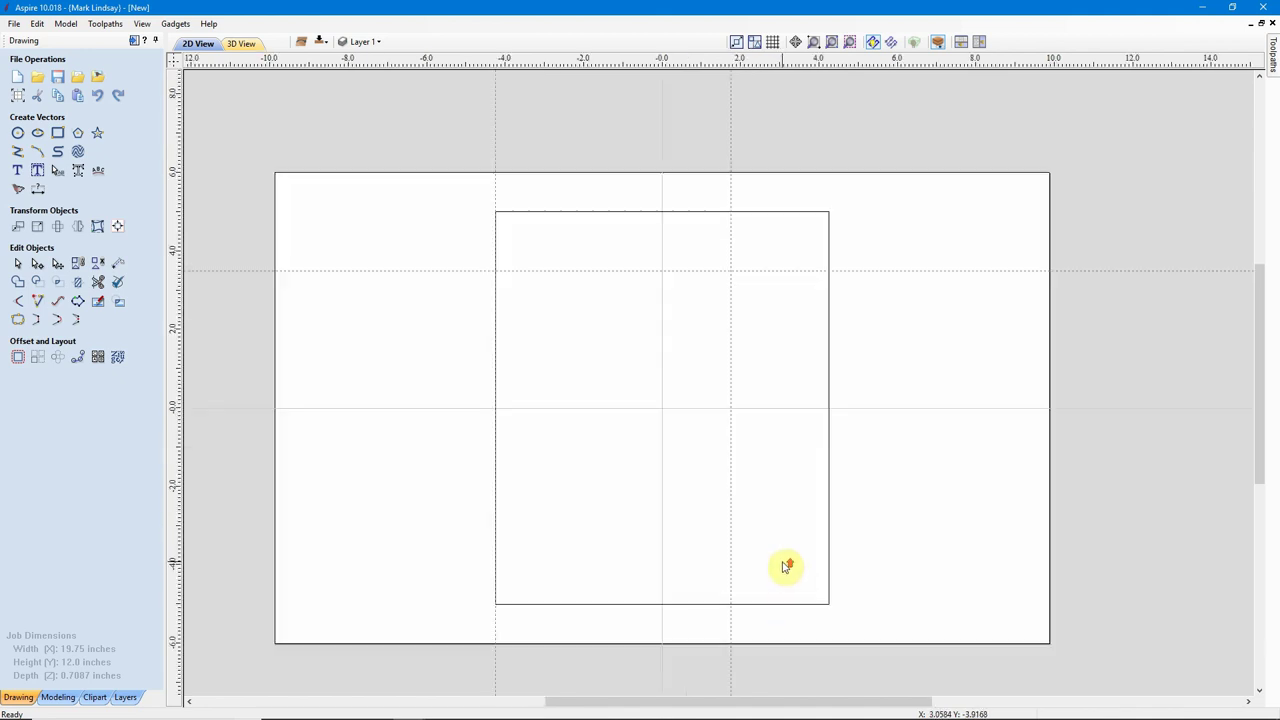
pyautogui.scroll(2, 786, 565)
pyautogui.scroll(-1, 768, 541)
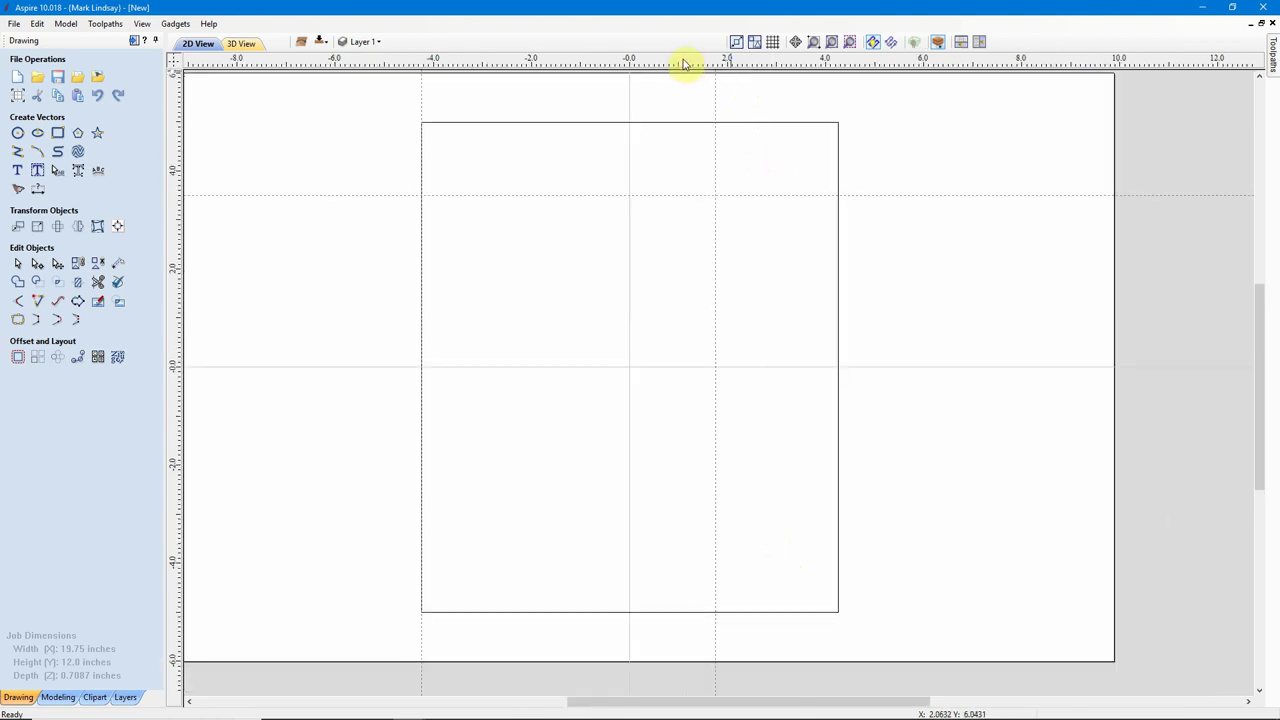
pyautogui.moveTo(683, 60); pyautogui.dragTo(838, 614)
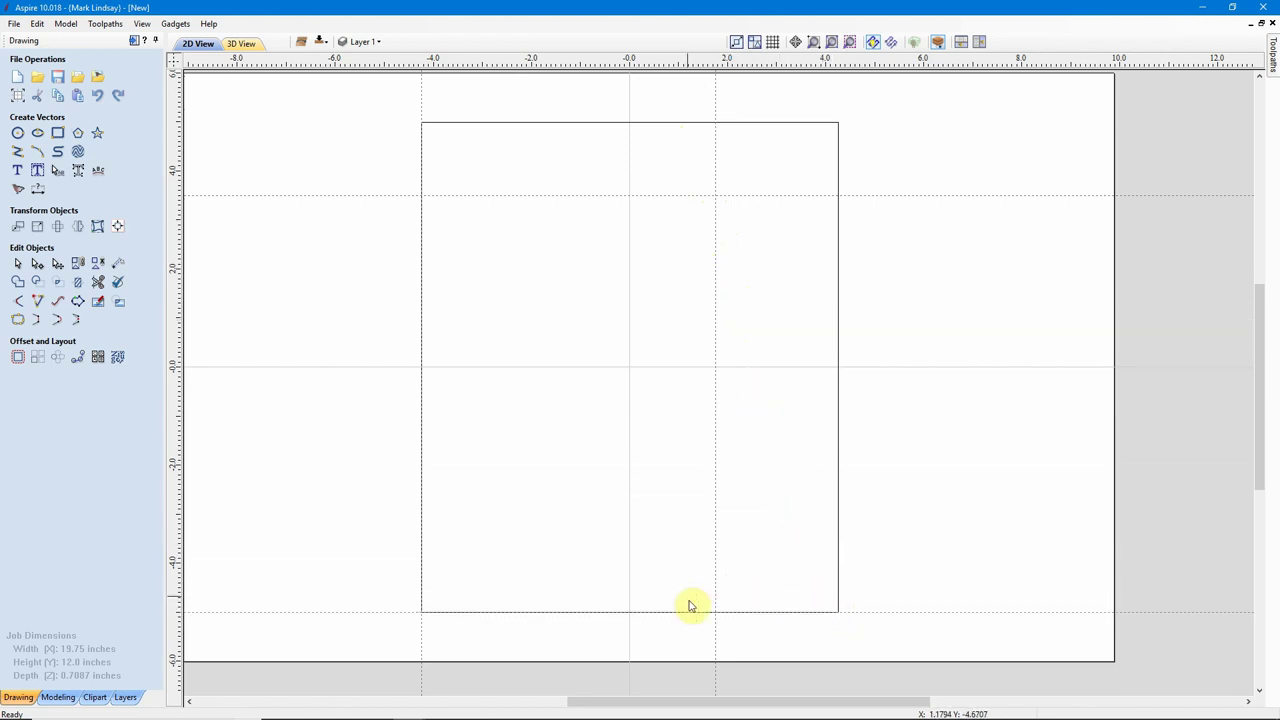
# Set the position of the horizontal guide on the rectangle's bottom edge to -2.5 inches
pyautogui.scroll(2, 804, 657)
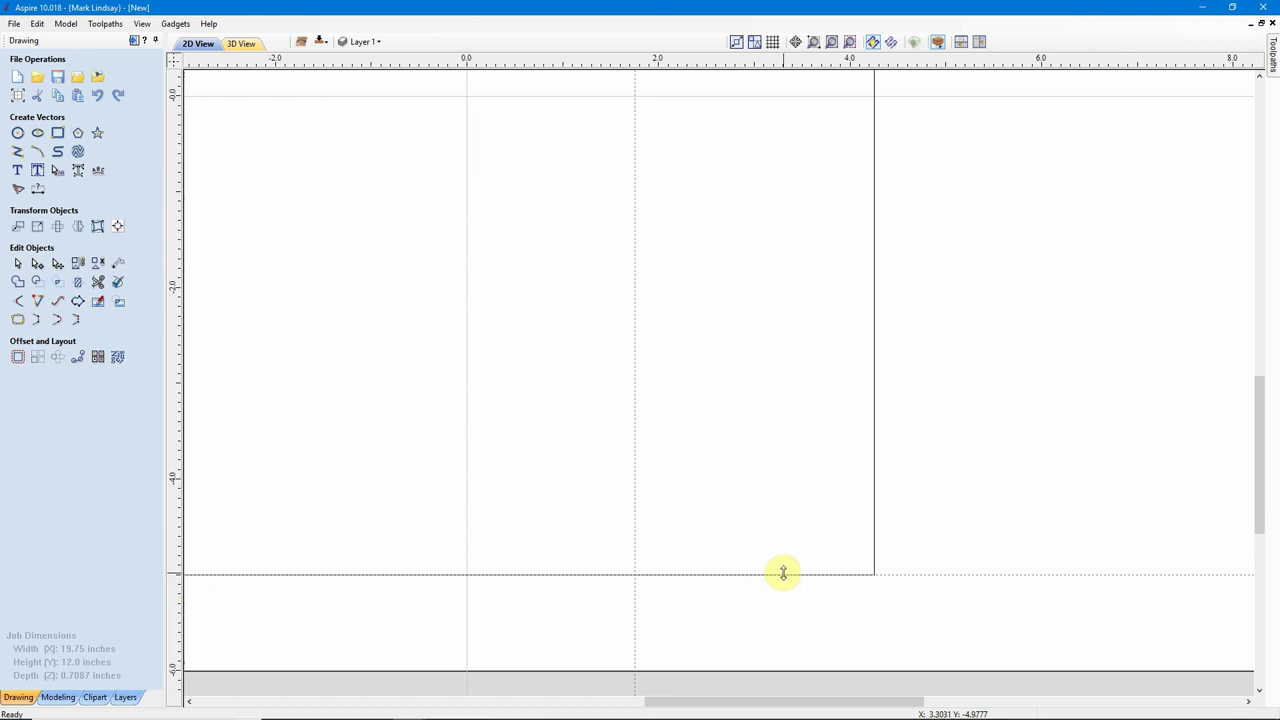
pyautogui.doubleClick(783, 573)
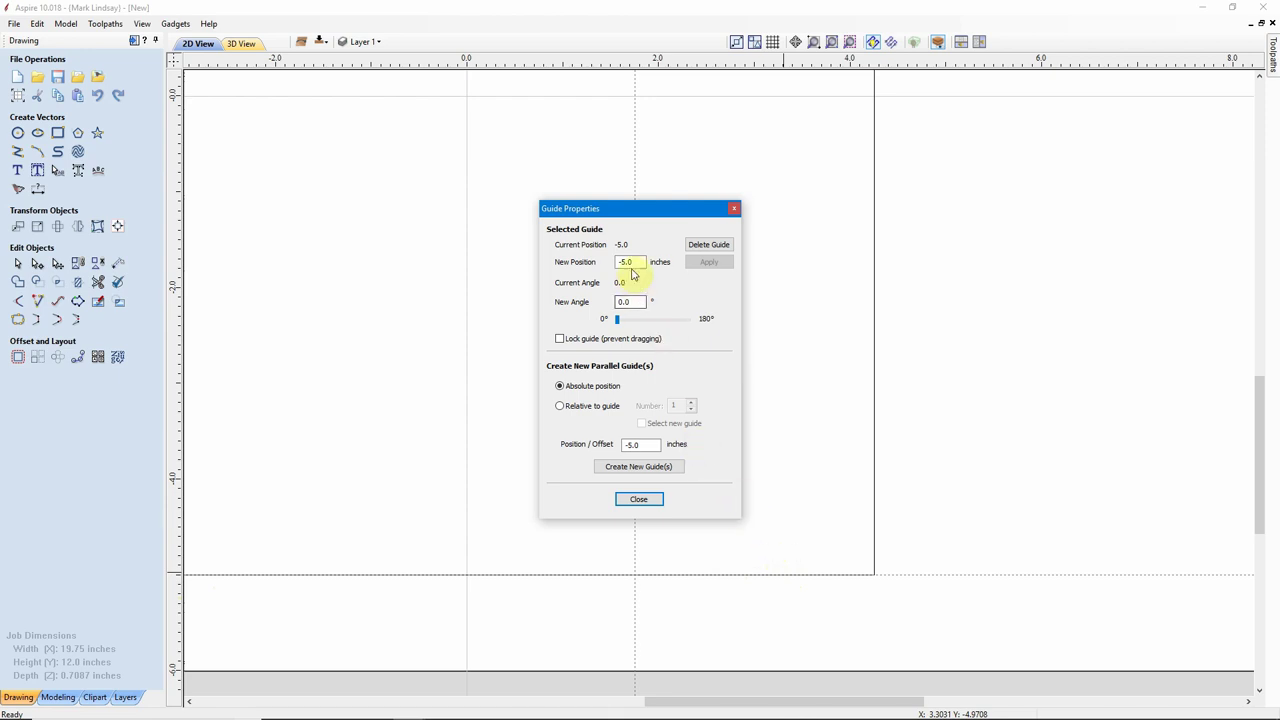
pyautogui.moveTo(639, 263); pyautogui.dragTo(623, 265)
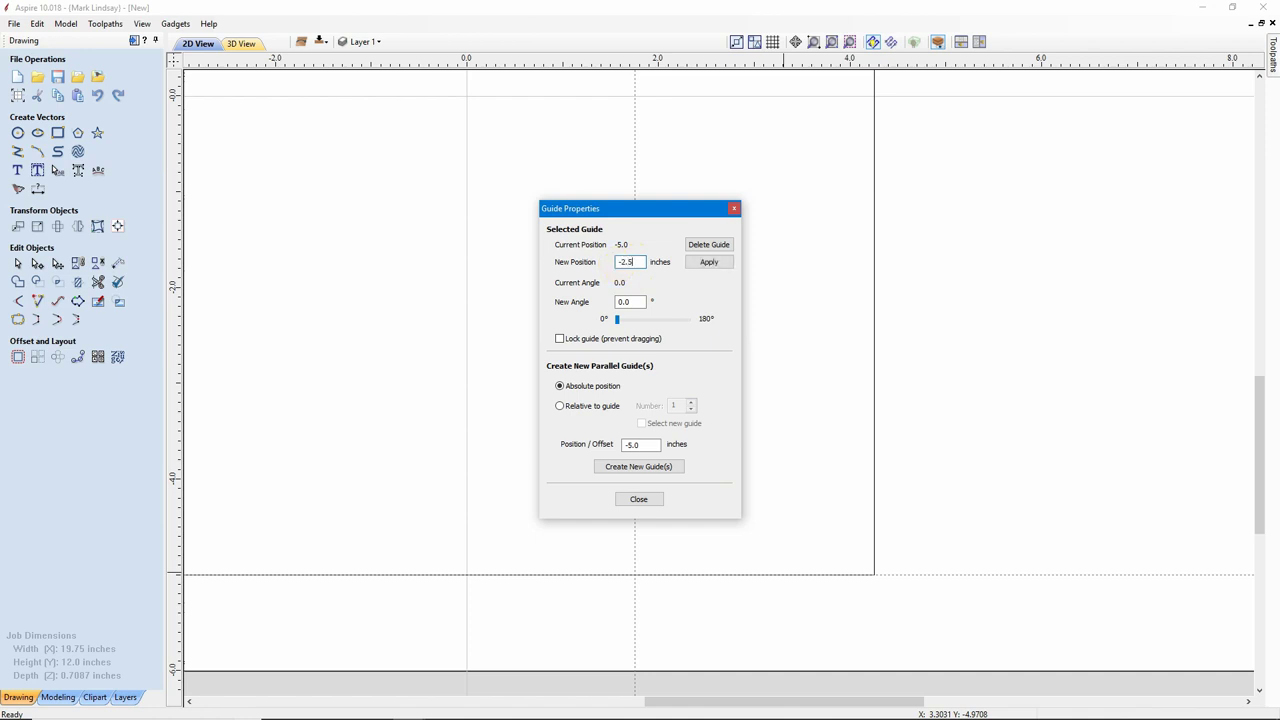
pyautogui.click(709, 262)
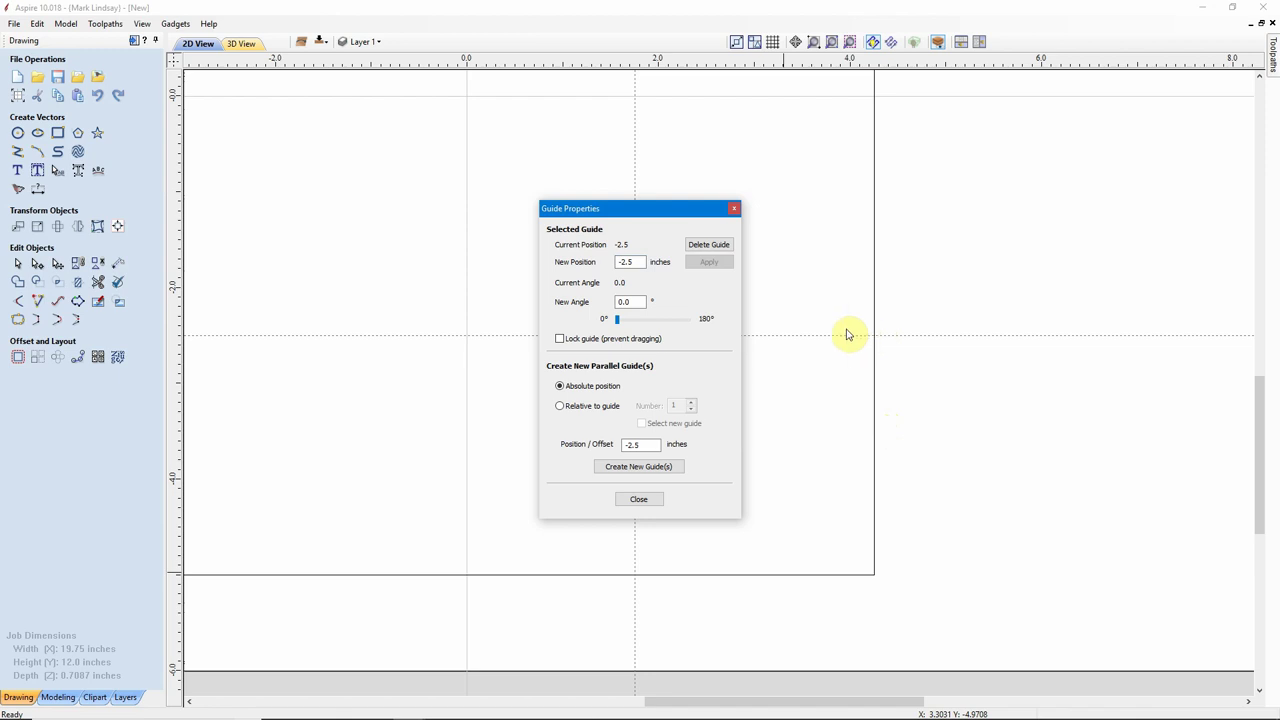
pyautogui.click(640, 500)
pyautogui.scroll(-2, 760, 470)
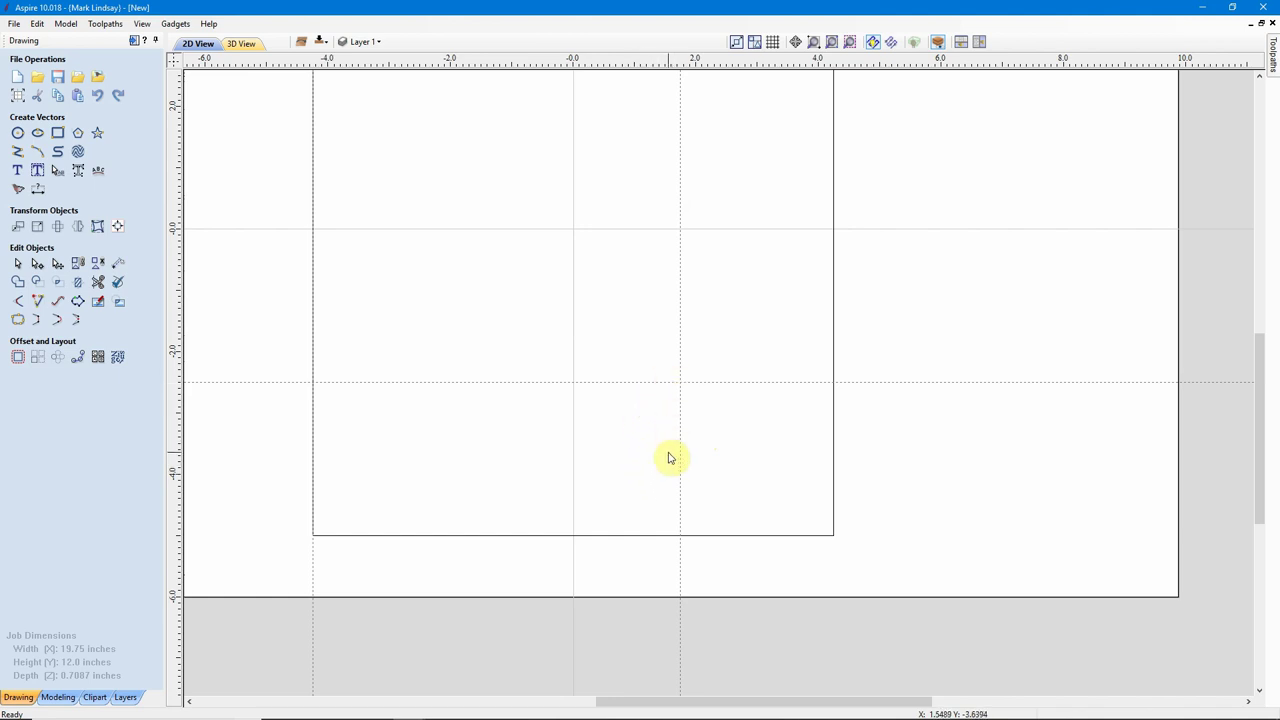
# Switch to the SketchUp design, examine the bracket's rounded hook and slot up close, and return to Aspire
pyautogui.click(377, 707)
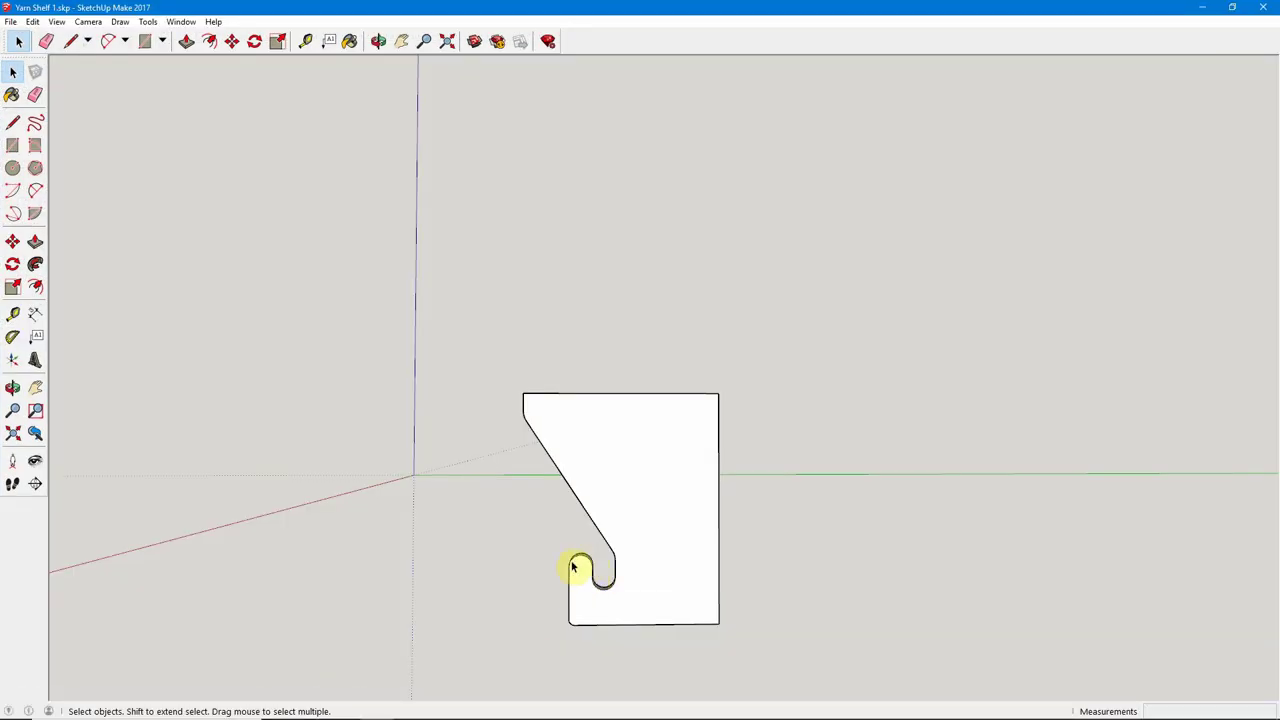
pyautogui.scroll(3, 583, 583)
pyautogui.scroll(2, 585, 582)
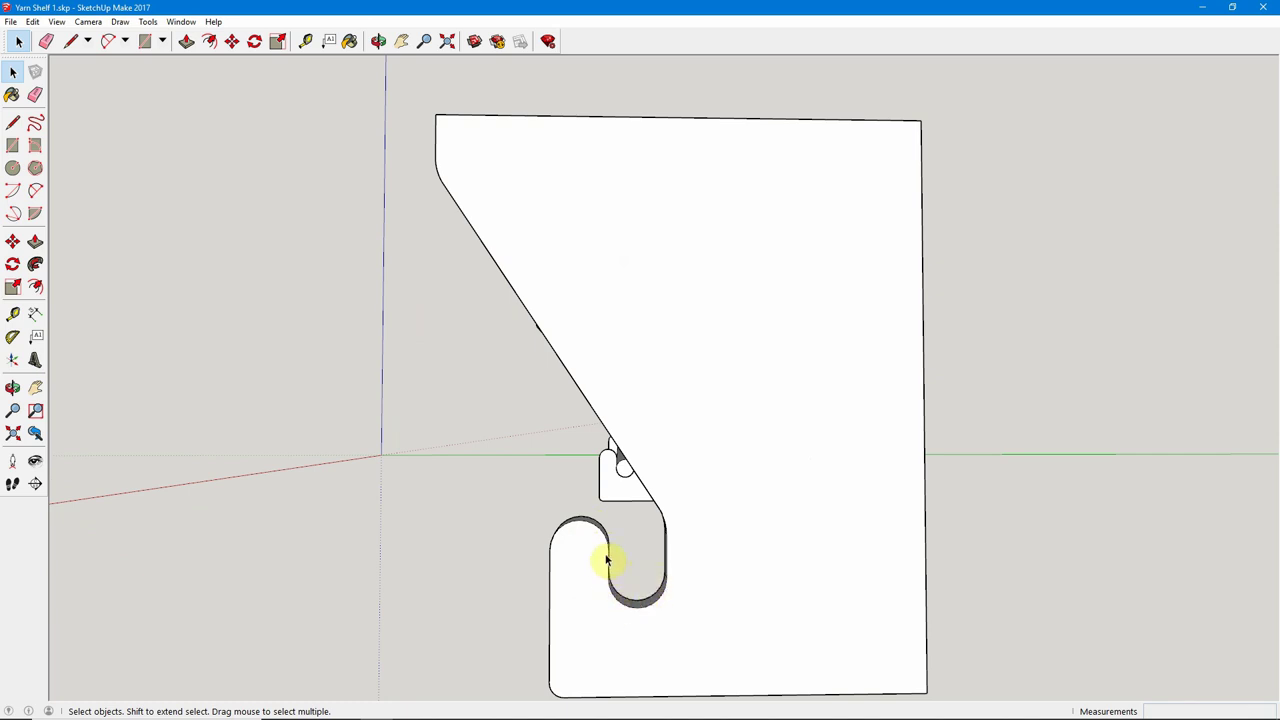
pyautogui.click(1202, 7)
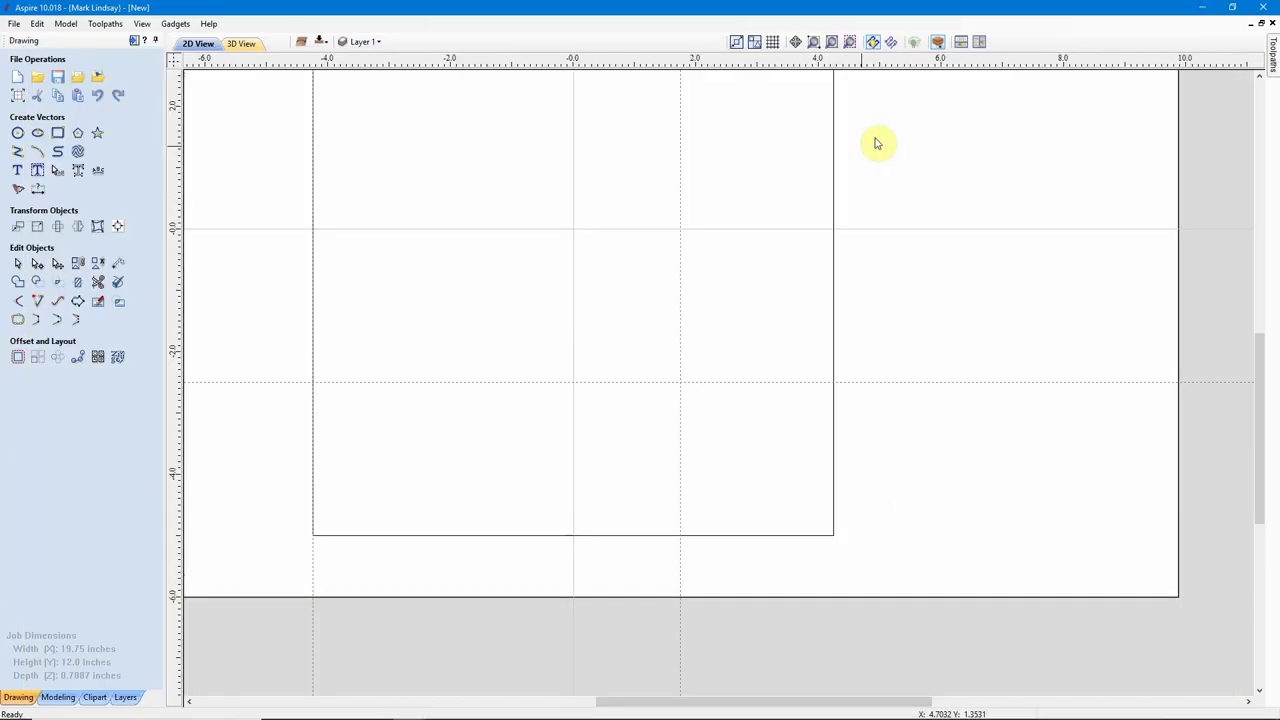
# Draw a 1.0 inch diameter circle centred on the lower horizontal guide at about X 1.05, Y -2.5
pyautogui.click(16, 135)
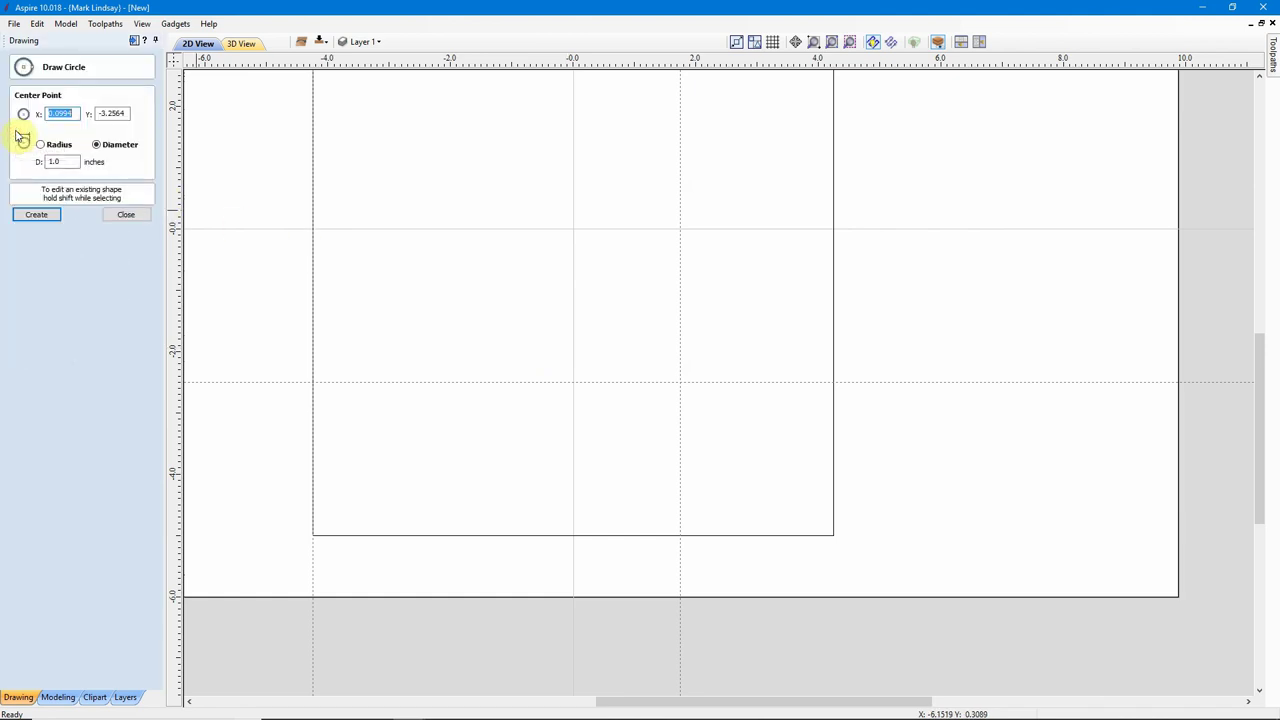
pyautogui.click(637, 382)
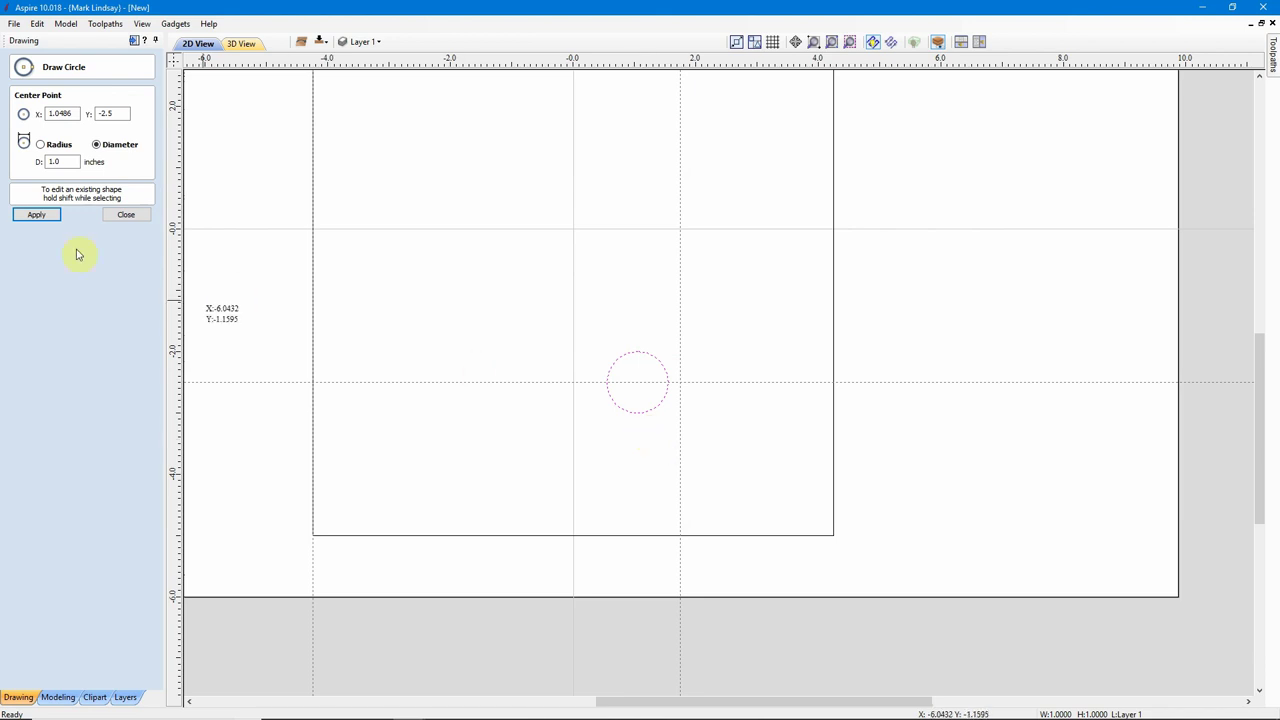
pyautogui.click(145, 216)
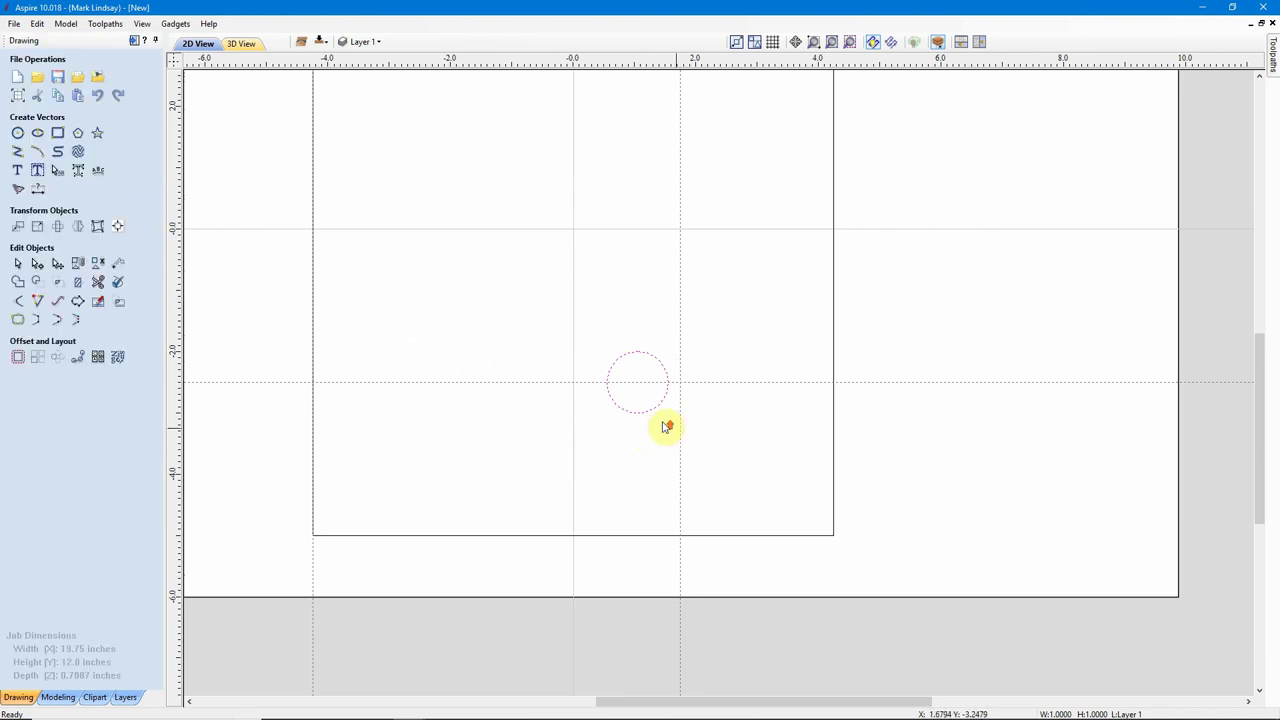
# Move the circle along the horizontal guide until its right quadrant snaps to the inner vertical guide
pyautogui.scroll(5, 655, 405)
pyautogui.scroll(2, 655, 397)
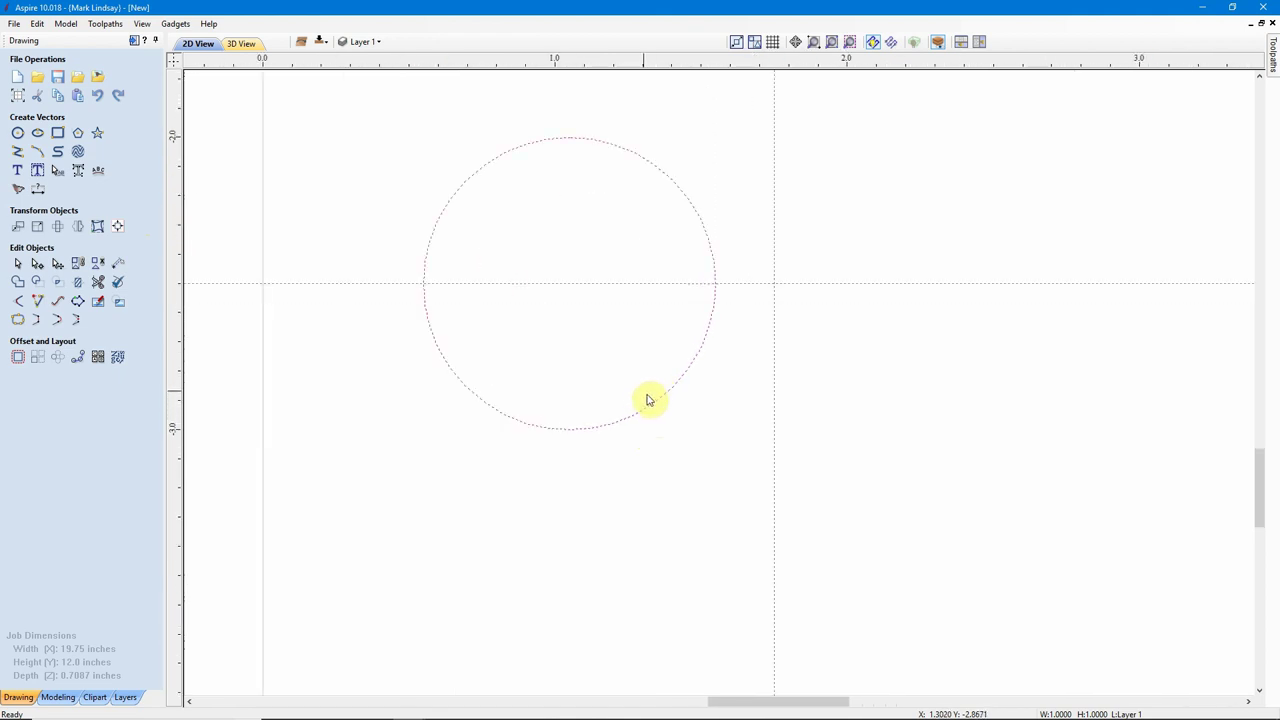
pyautogui.click(678, 387)
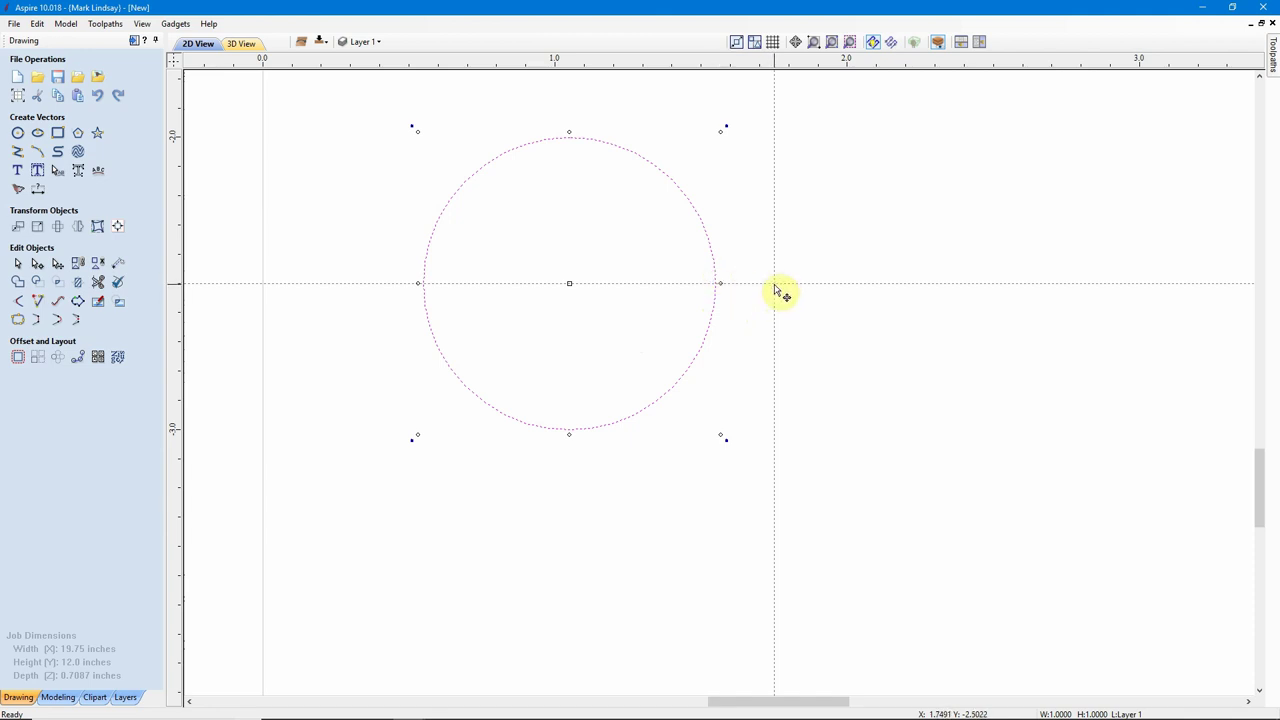
pyautogui.scroll(3, 740, 286)
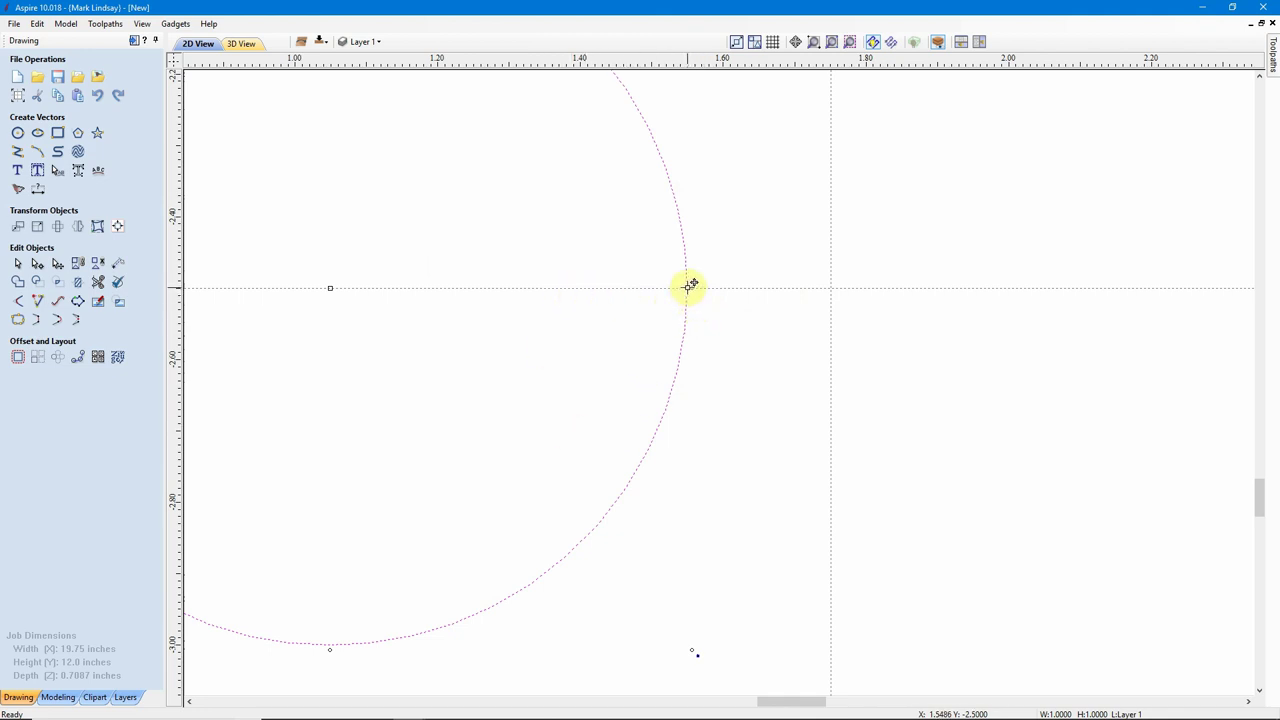
pyautogui.moveTo(688, 287); pyautogui.dragTo(826, 289)
pyautogui.scroll(-5, 859, 338)
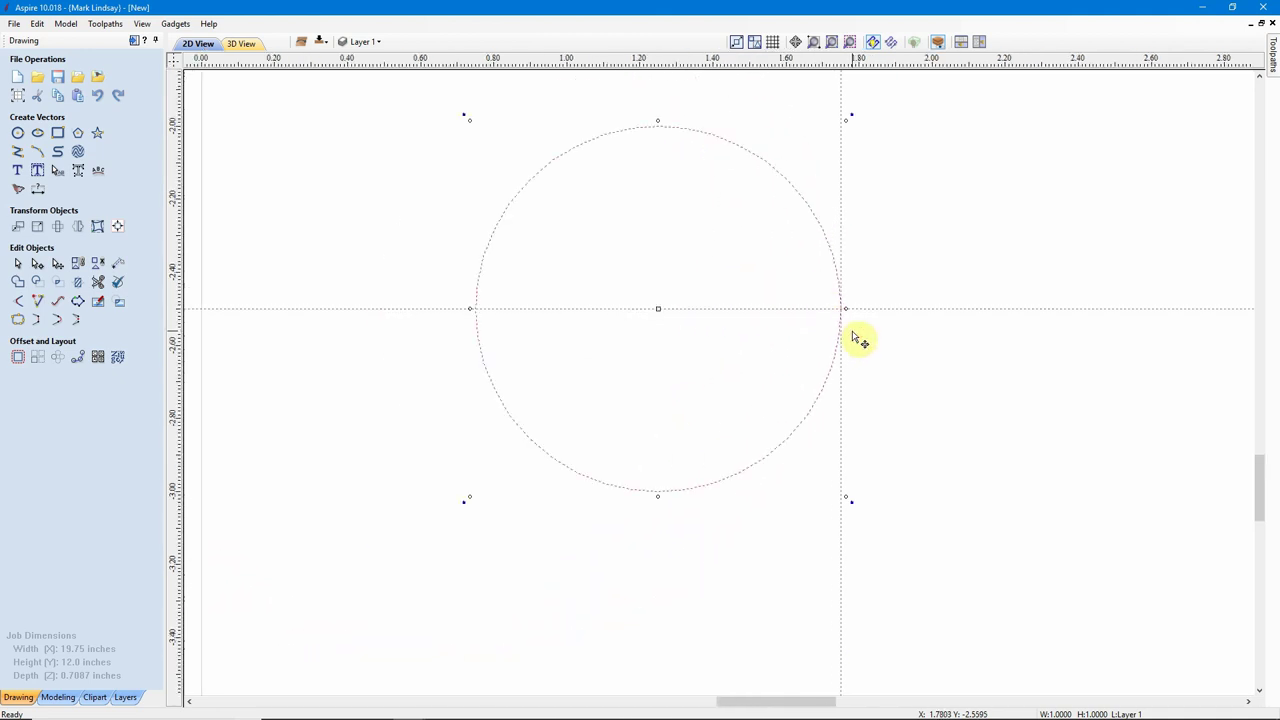
# Deselect the circle and move the inner vertical guide to the circle's left quadrant
pyautogui.click(735, 468)
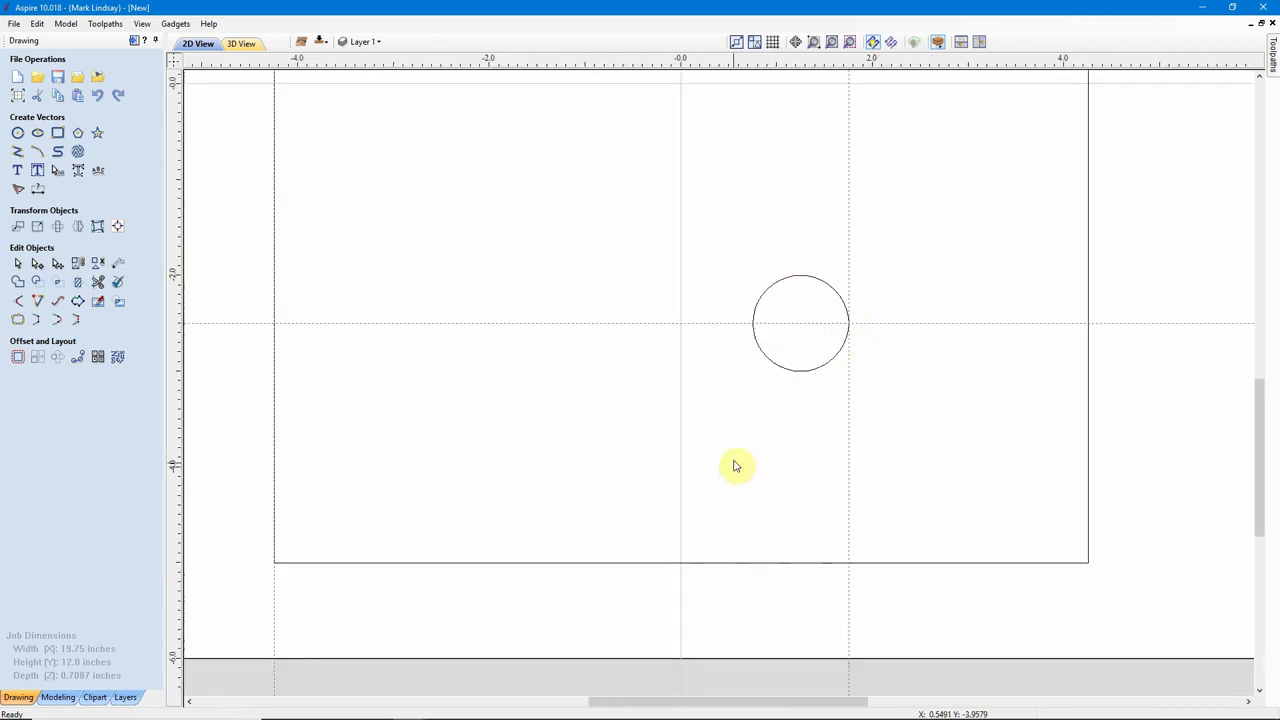
pyautogui.click(848, 388)
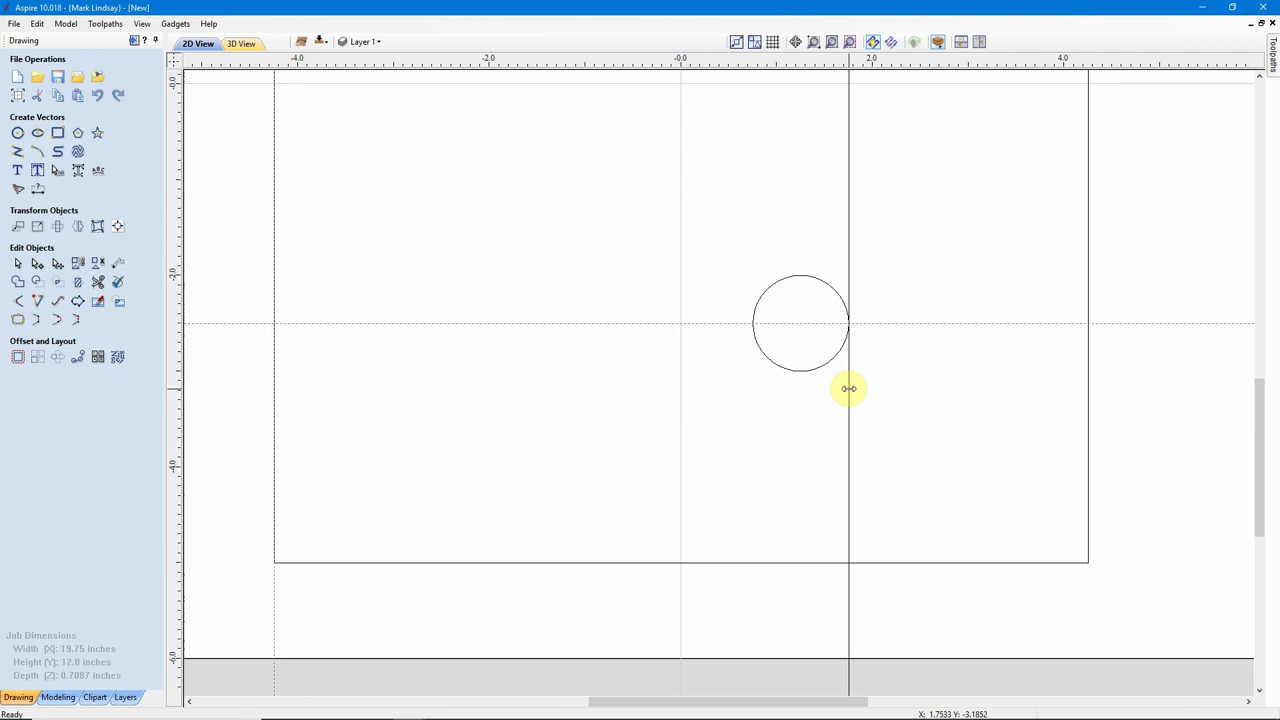
pyautogui.moveTo(848, 388); pyautogui.dragTo(755, 323)
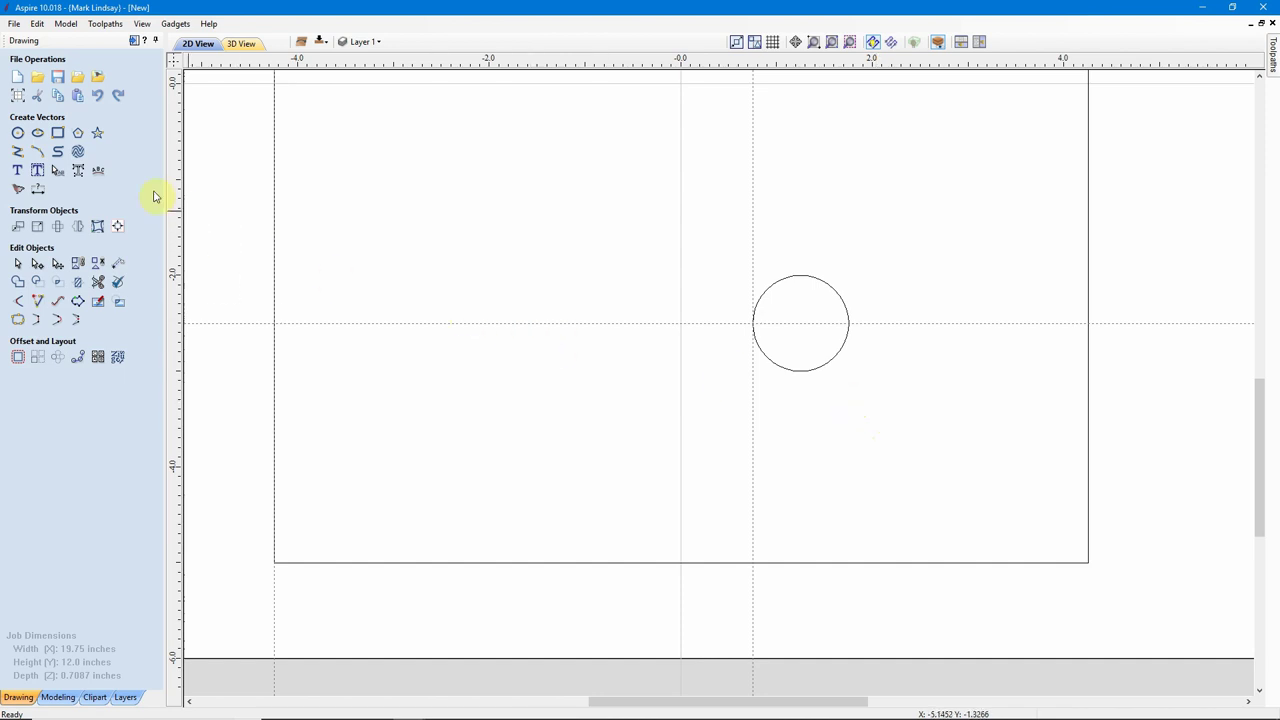
# Draw a second 1.0 inch diameter circle to the lower left of the first, centred at about X 0.20, Y -3.06
pyautogui.click(17, 136)
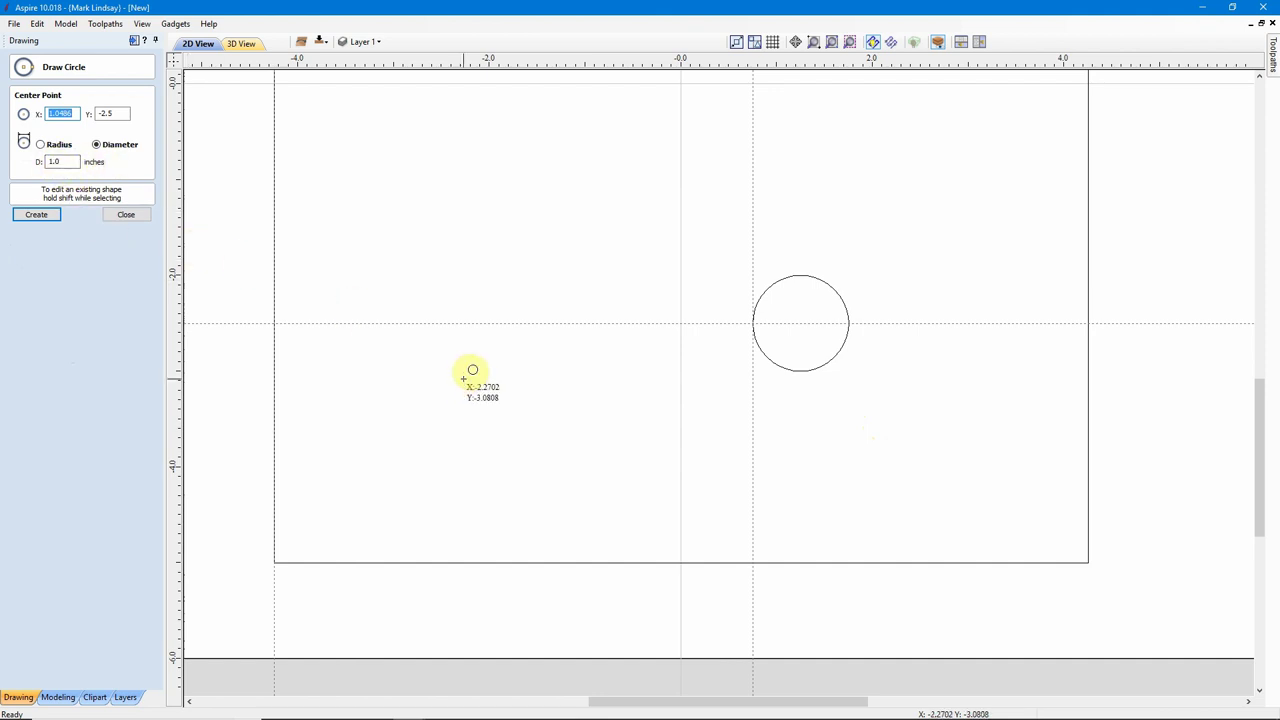
pyautogui.click(701, 376)
pyautogui.click(128, 214)
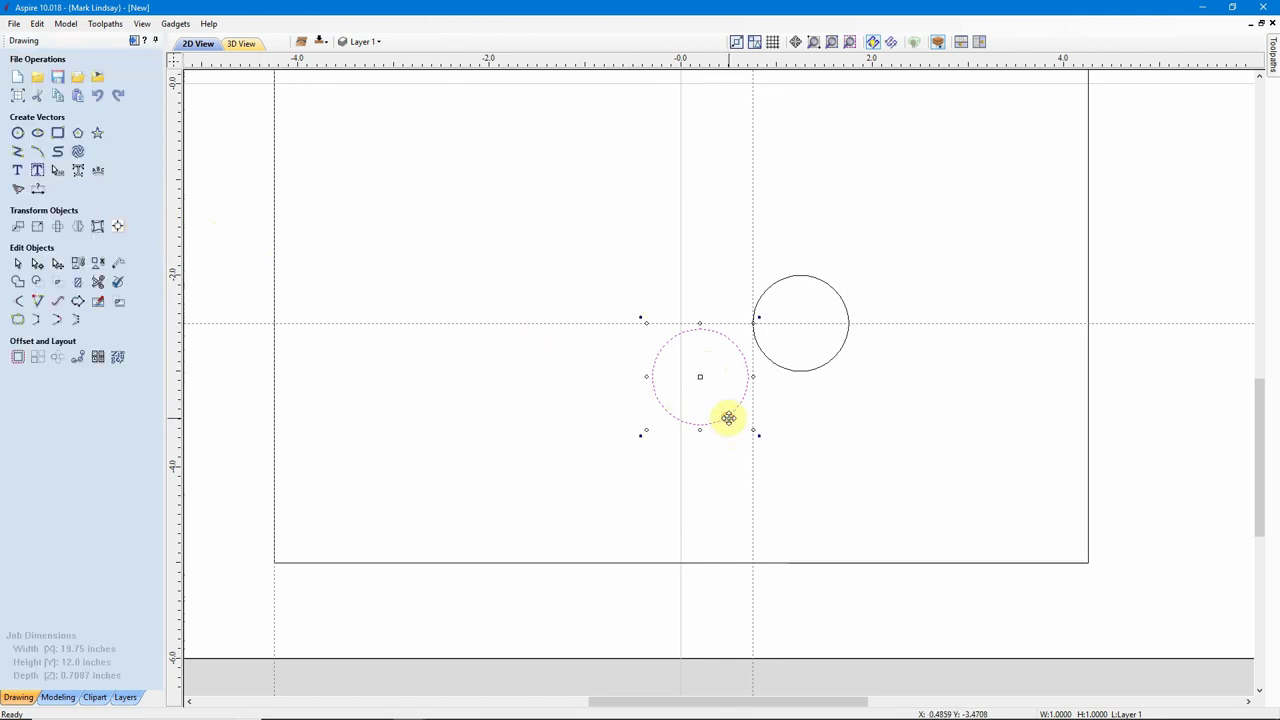
# Move the second circle straight up until its top quadrant snaps to the lower horizontal guide
pyautogui.scroll(3, 731, 389)
pyautogui.scroll(1, 728, 386)
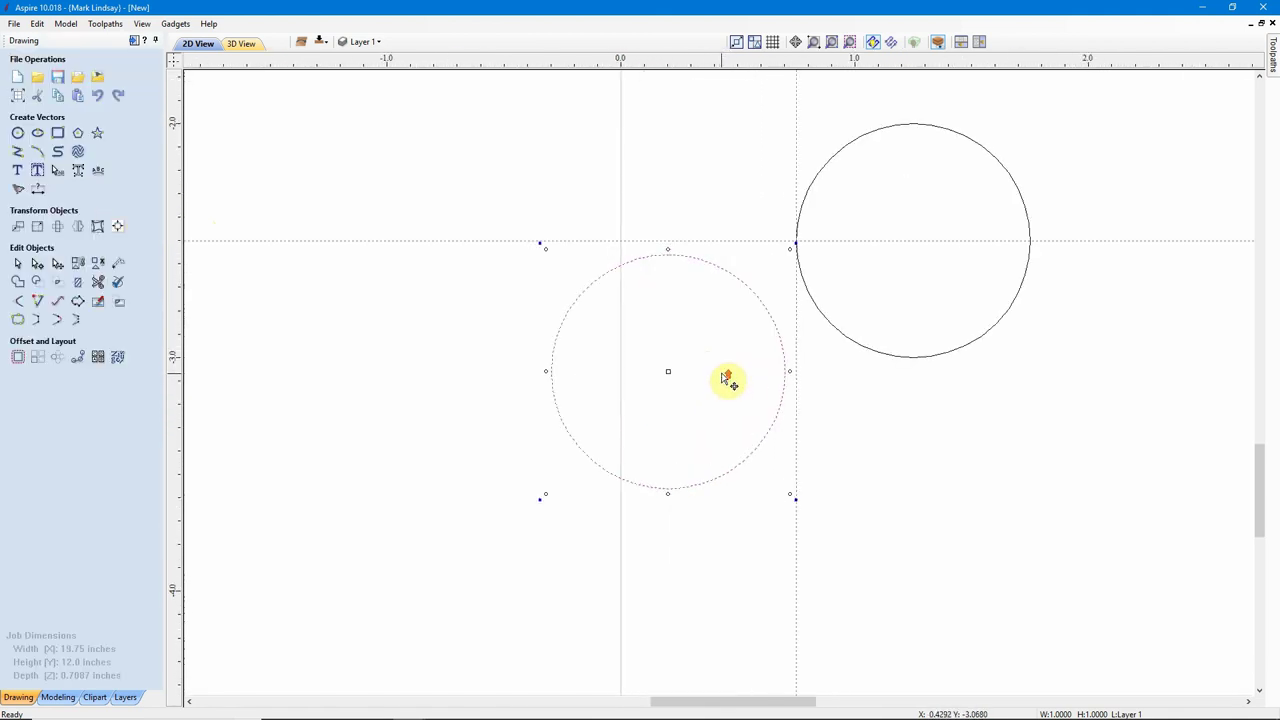
pyautogui.scroll(4, 664, 234)
pyautogui.scroll(4, 682, 305)
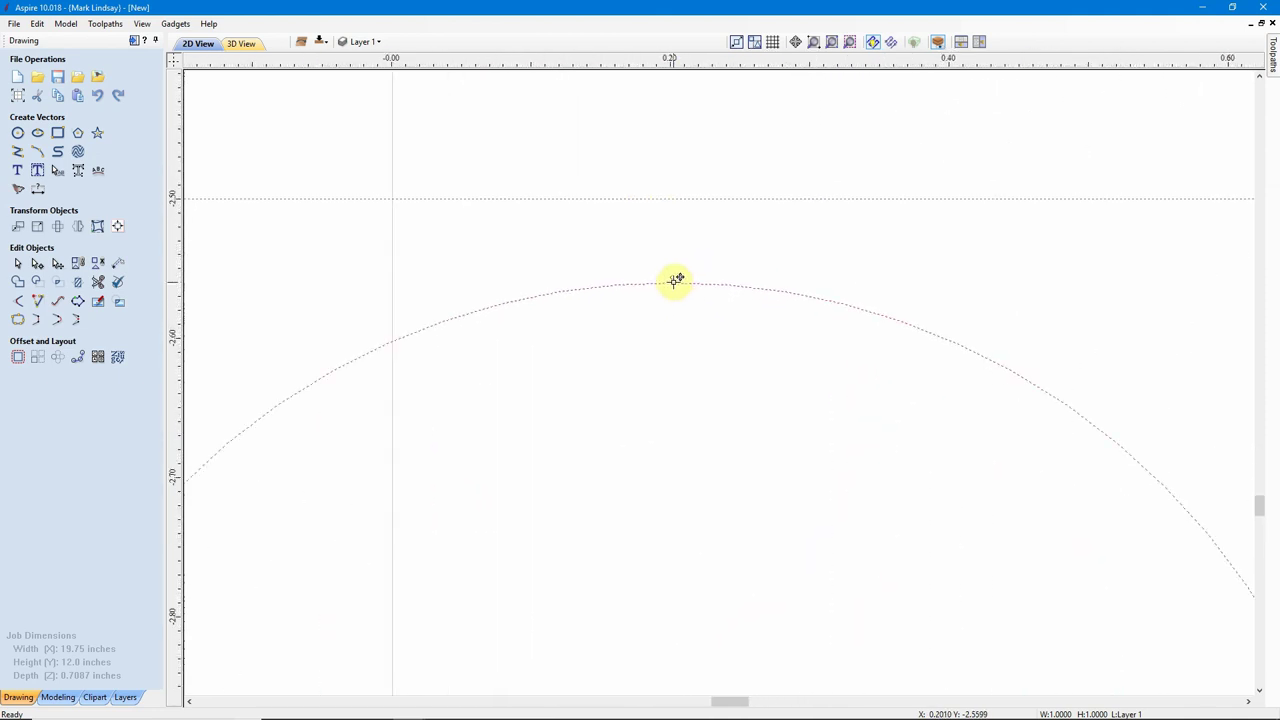
pyautogui.moveTo(675, 281); pyautogui.dragTo(675, 201)
pyautogui.scroll(-4, 686, 249)
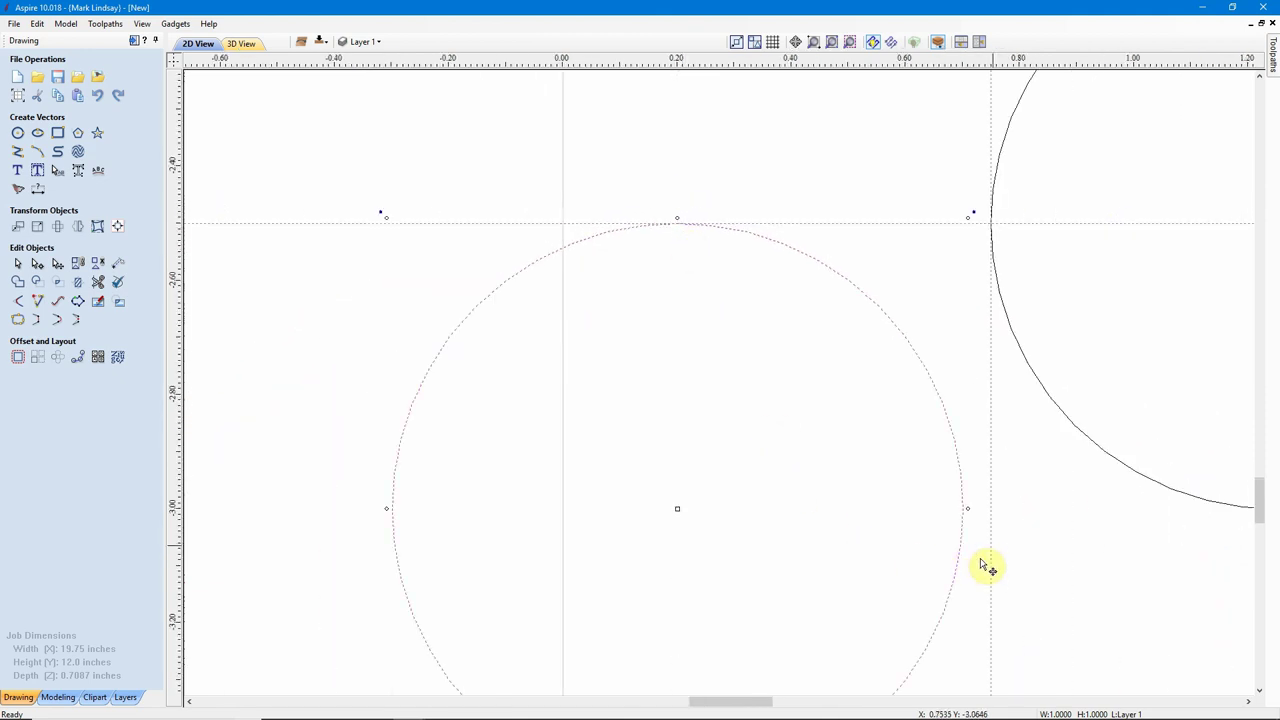
# Move the second circle horizontally until its right quadrant snaps to the inner vertical guide
pyautogui.scroll(8, 988, 540)
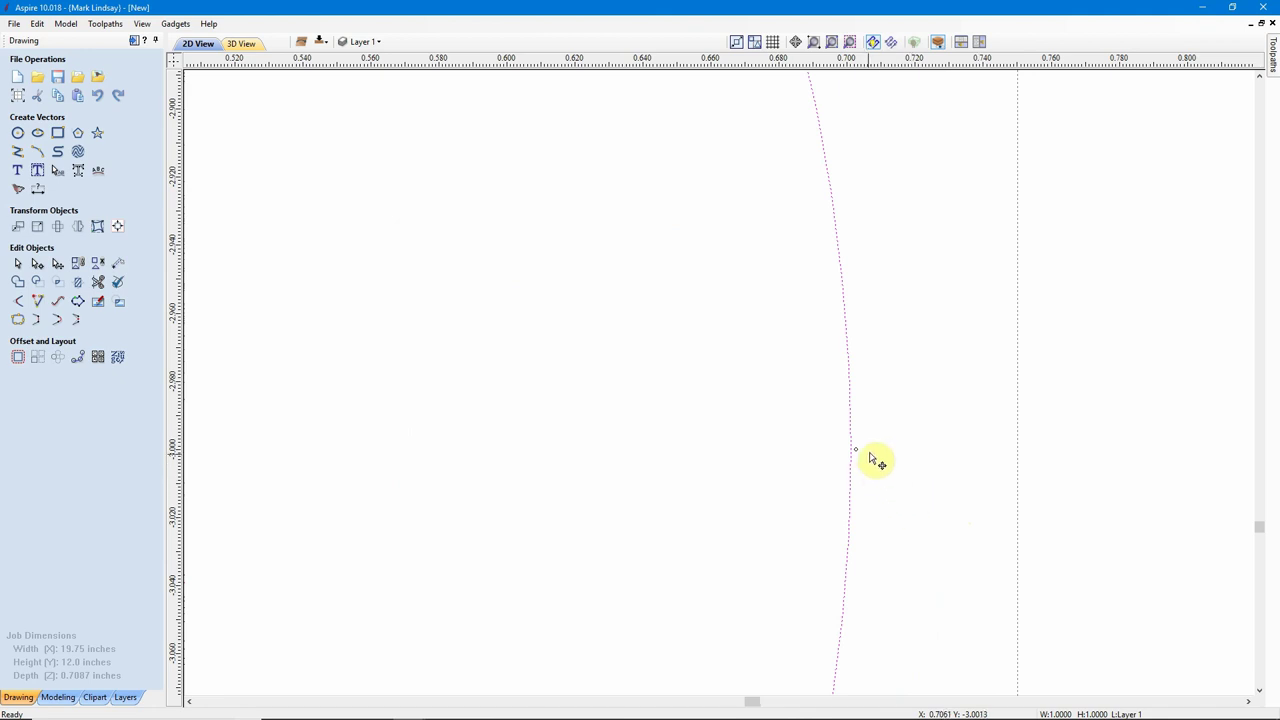
pyautogui.moveTo(851, 446); pyautogui.dragTo(1015, 449)
pyautogui.scroll(-5, 934, 466)
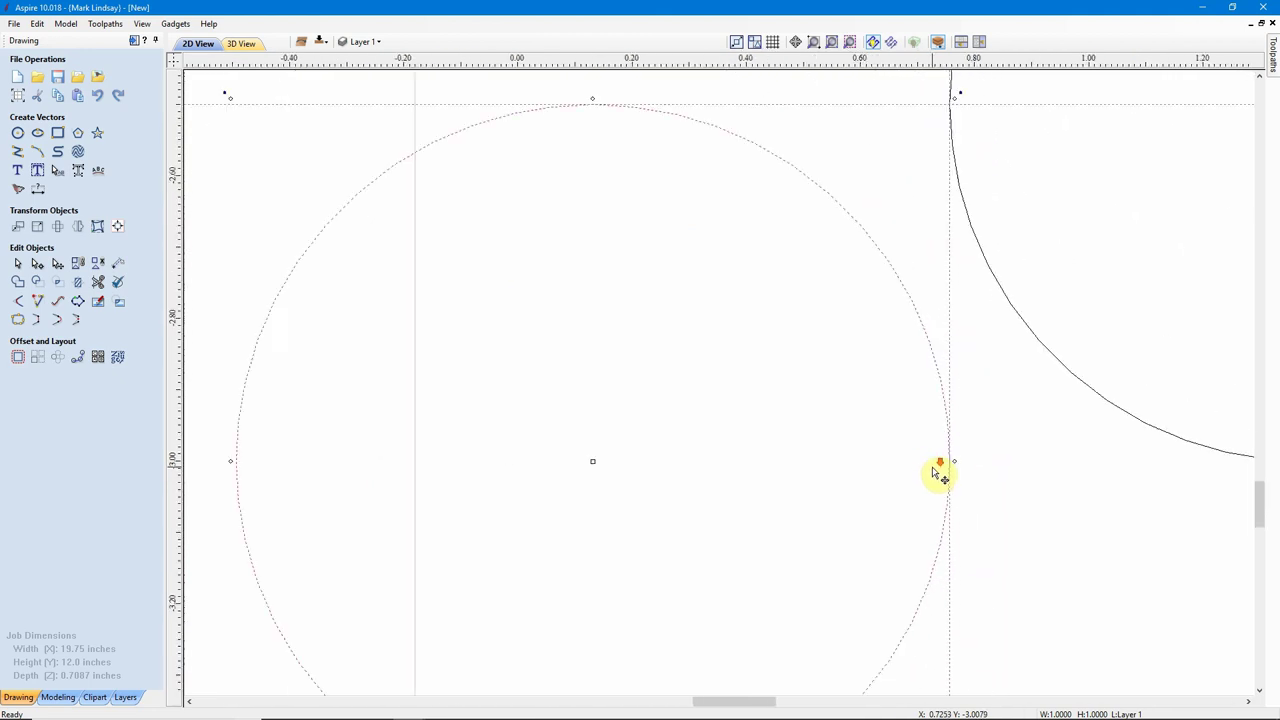
pyautogui.scroll(-8, 837, 443)
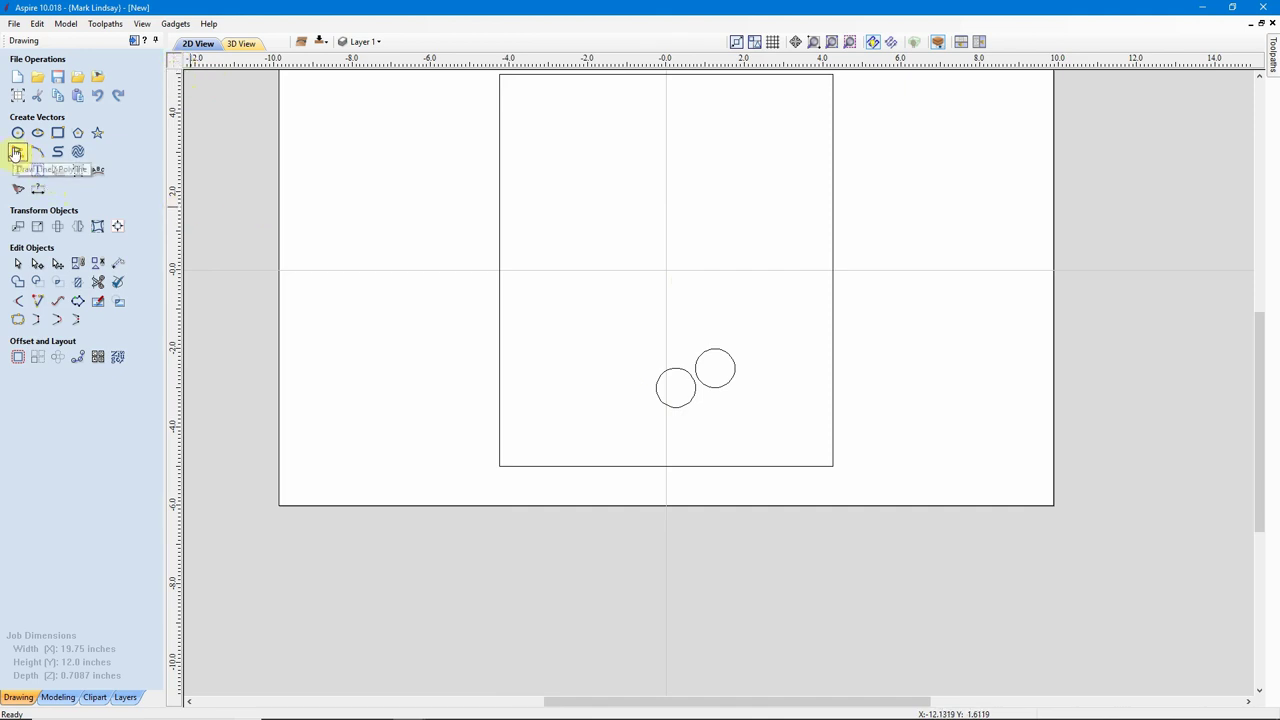
# Draw a vertical line from the upper circle's right quadrant down to the rectangle's bottom edge and finish it
pyautogui.click(16, 152)
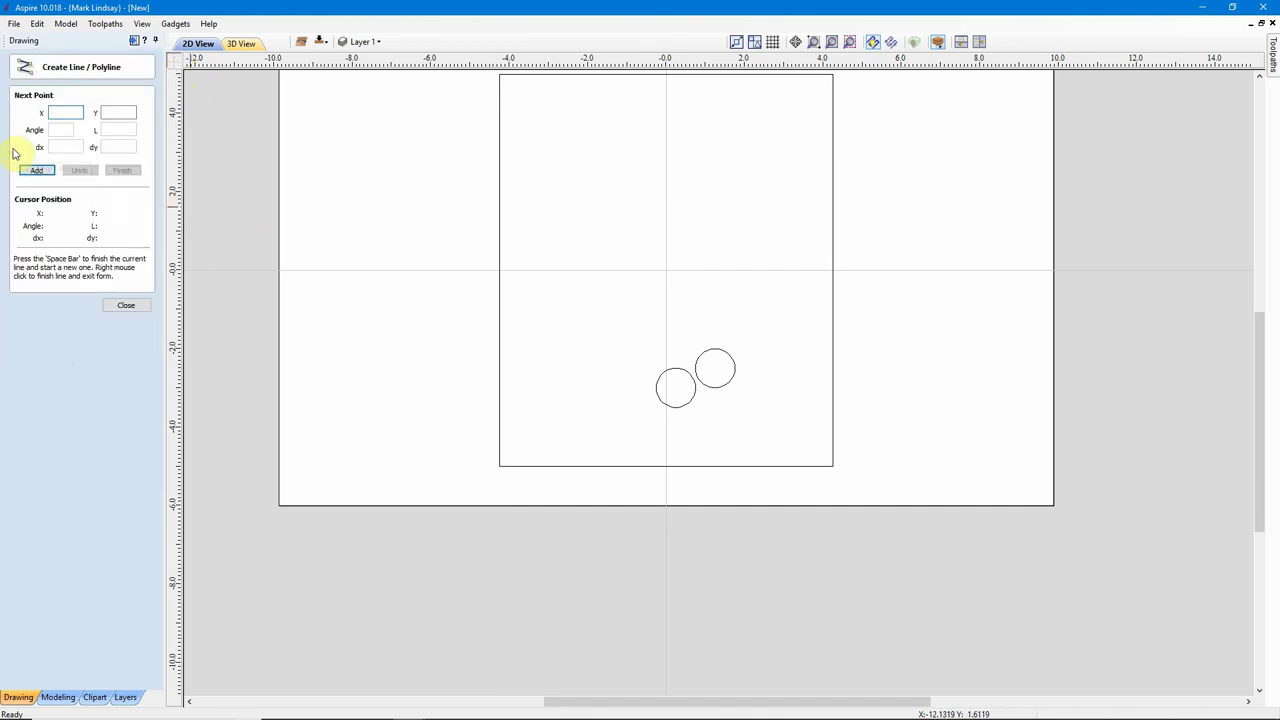
pyautogui.scroll(2, 736, 408)
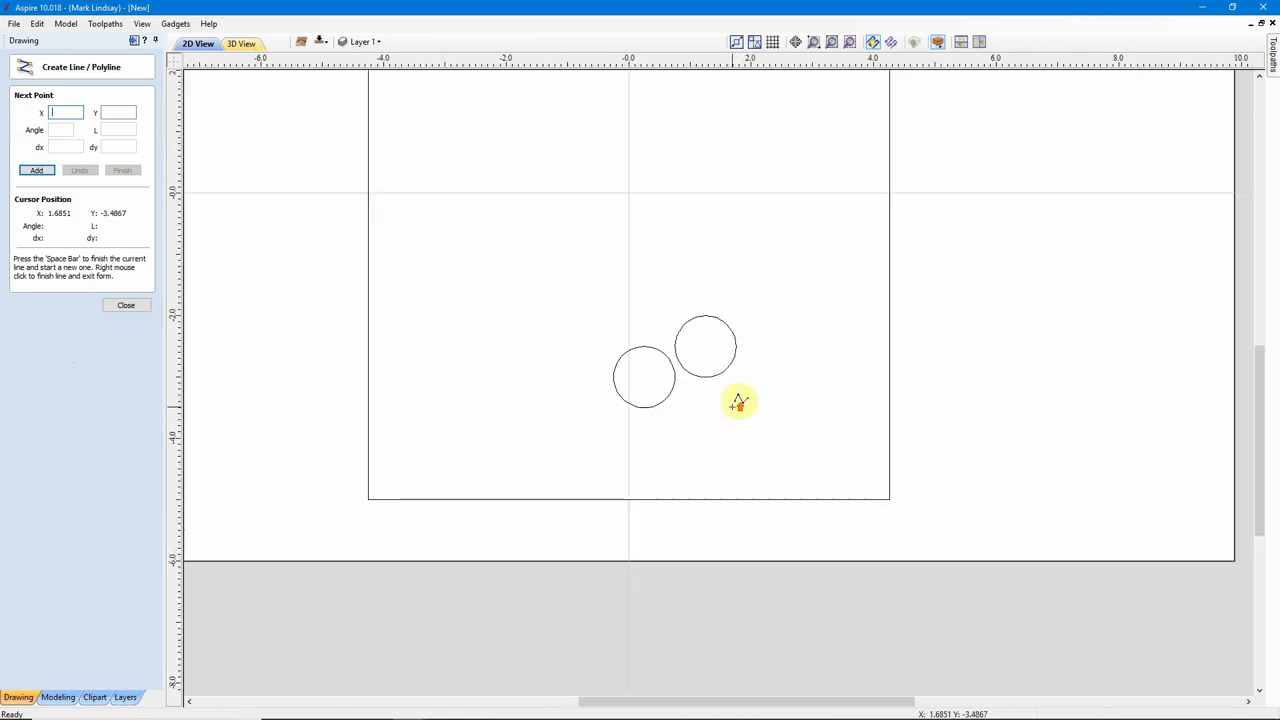
pyautogui.scroll(1, 738, 402)
pyautogui.scroll(2, 757, 354)
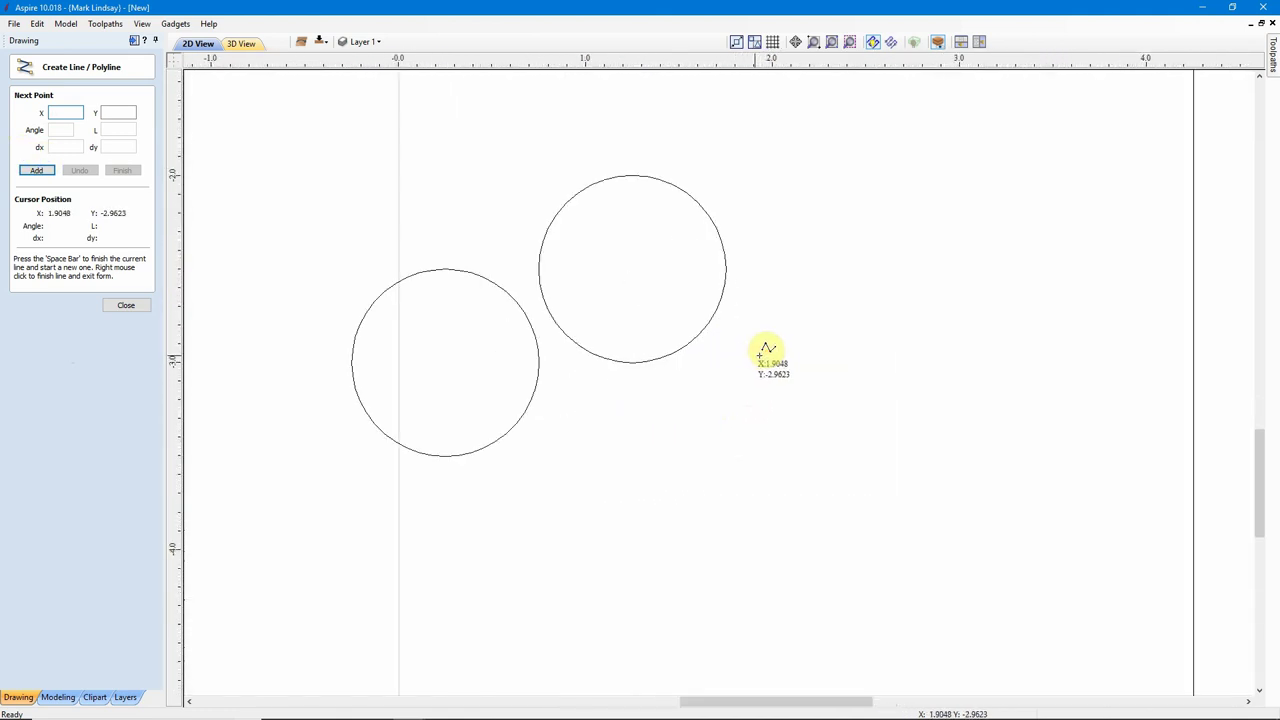
pyautogui.click(725, 270)
pyautogui.scroll(-2, 731, 330)
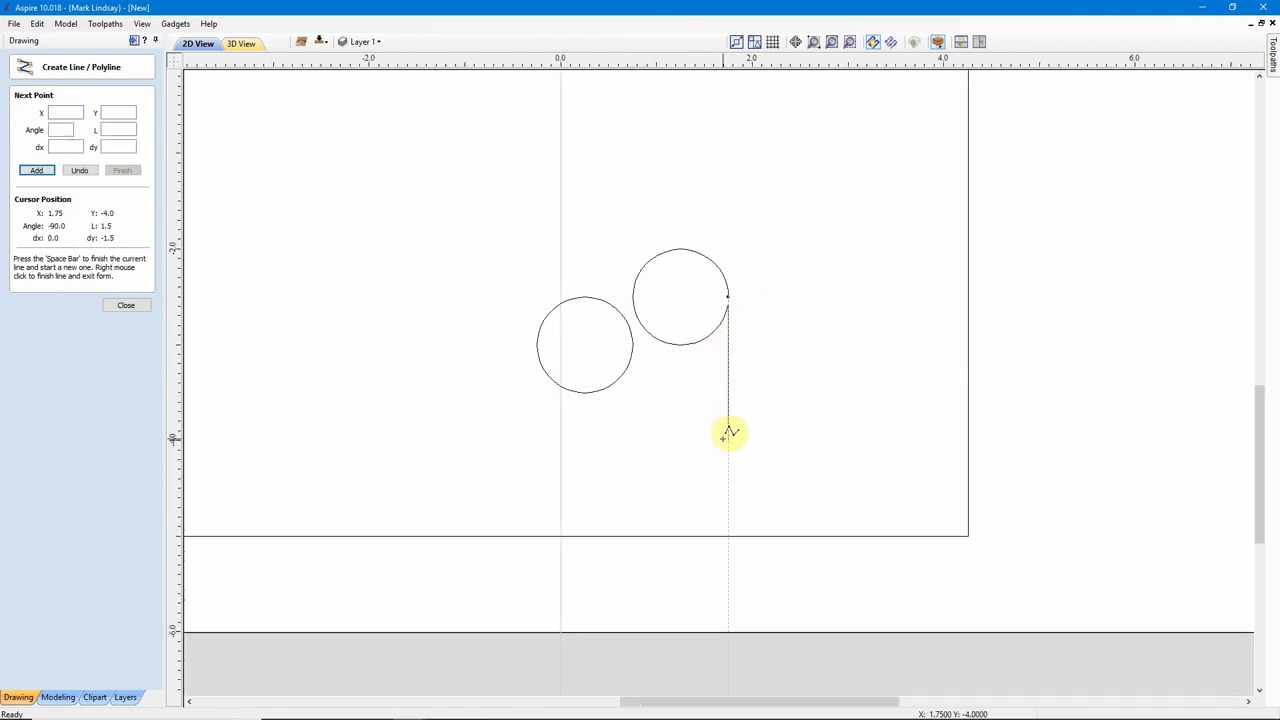
pyautogui.click(728, 537)
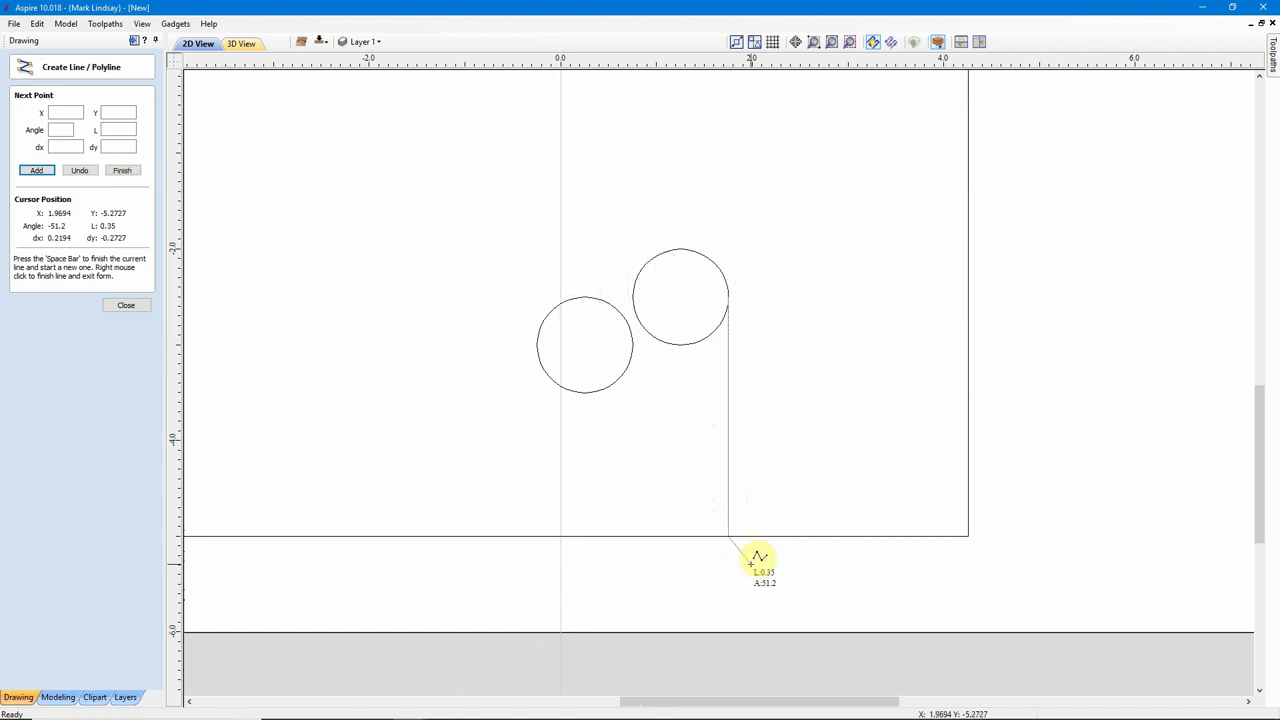
pyautogui.press('space')
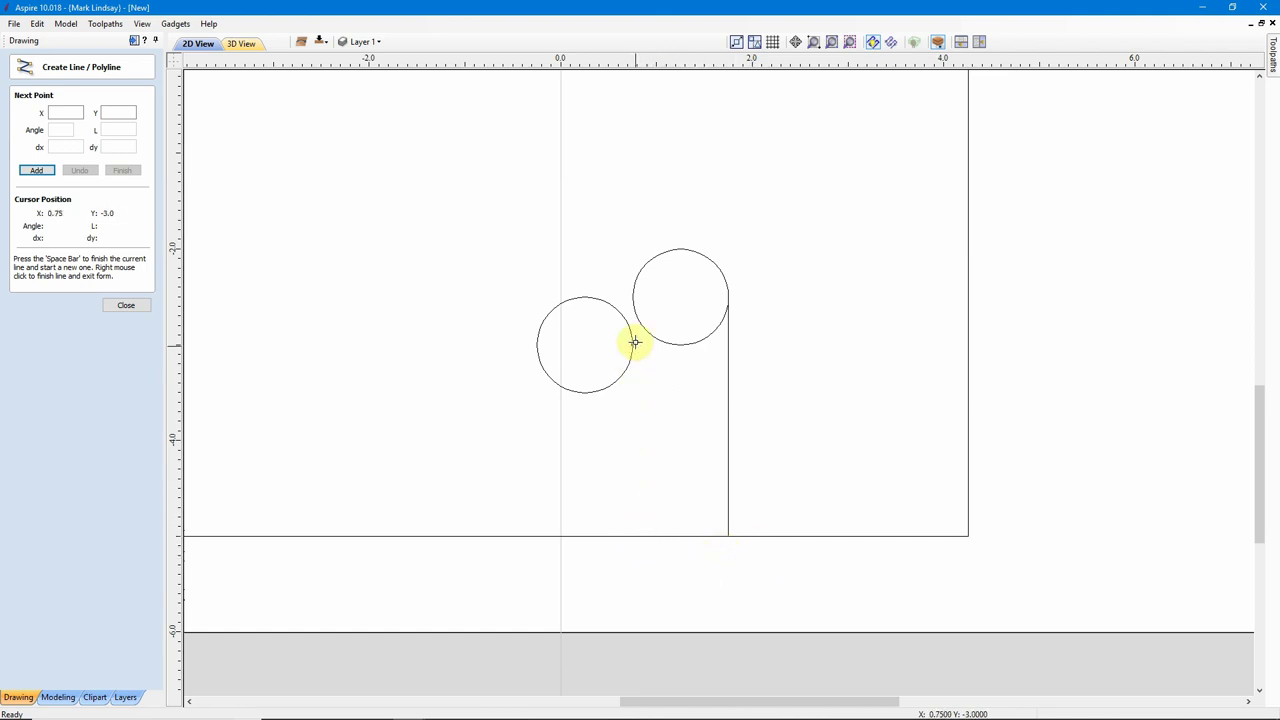
# Draw a vertical line 0.5 inches long from the upper circle's left quadrant down to the lower circle's right quadrant and finish it
pyautogui.scroll(2, 634, 342)
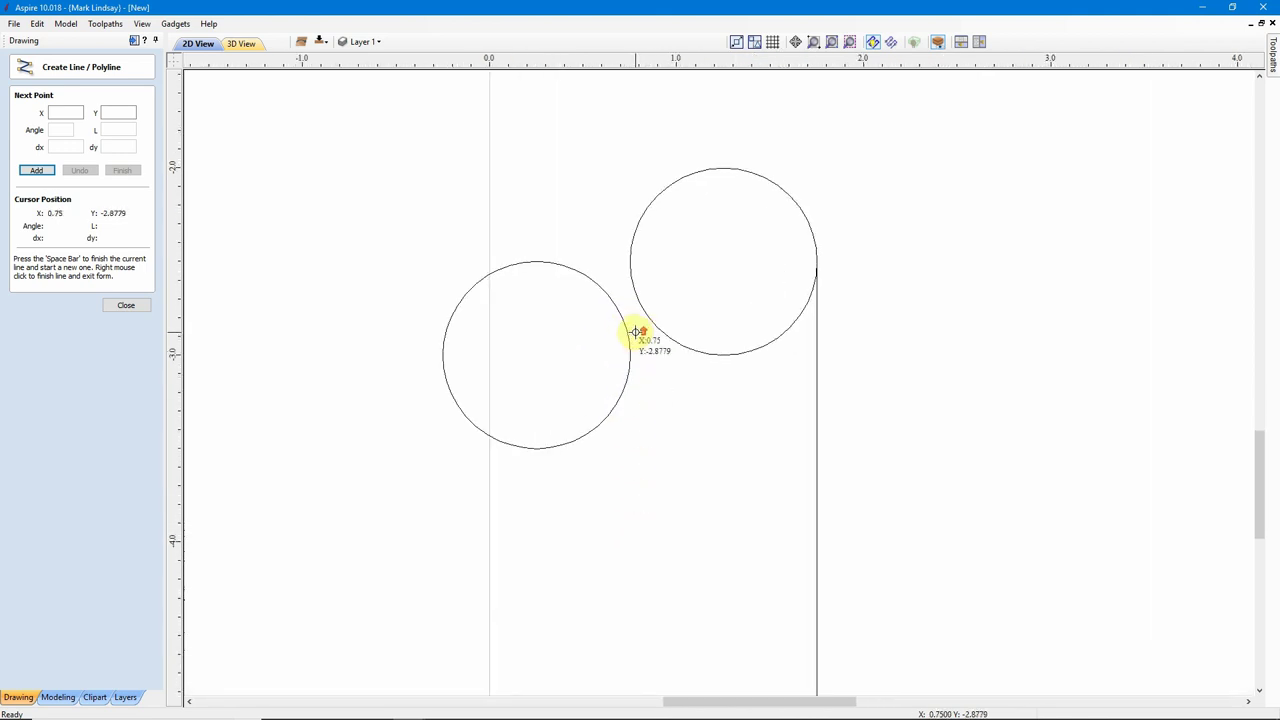
pyautogui.click(629, 263)
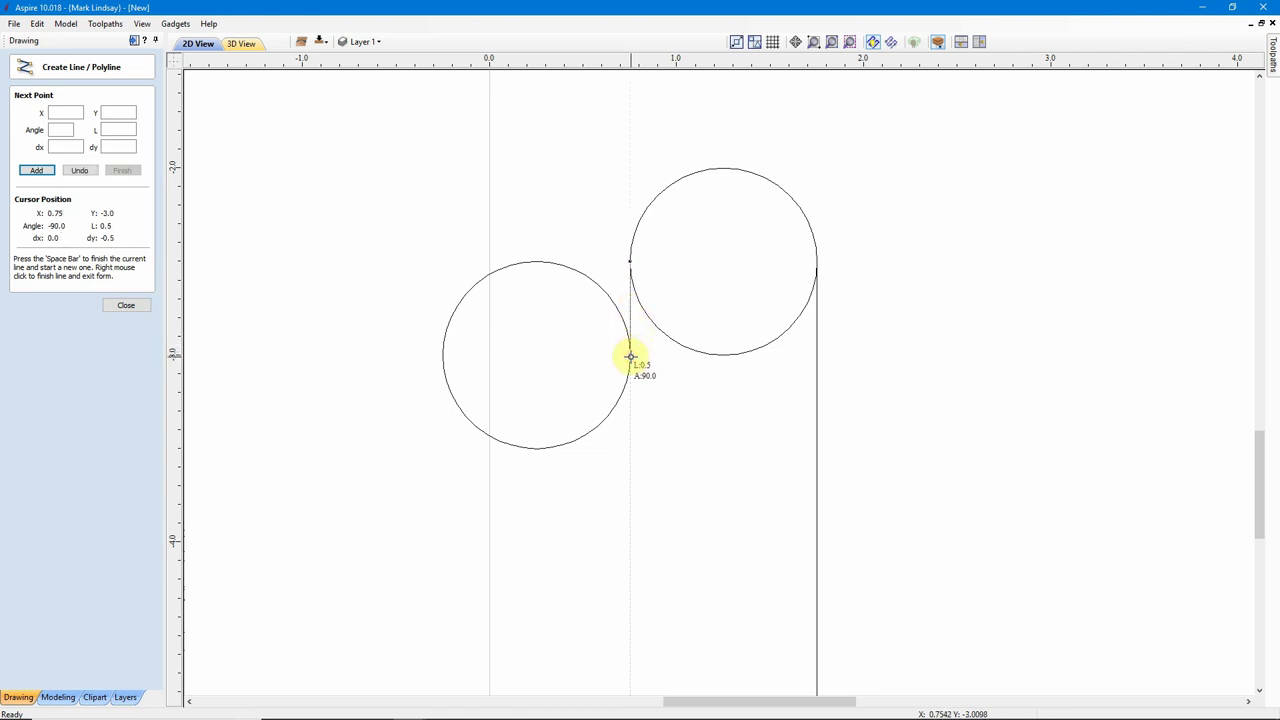
pyautogui.click(630, 357)
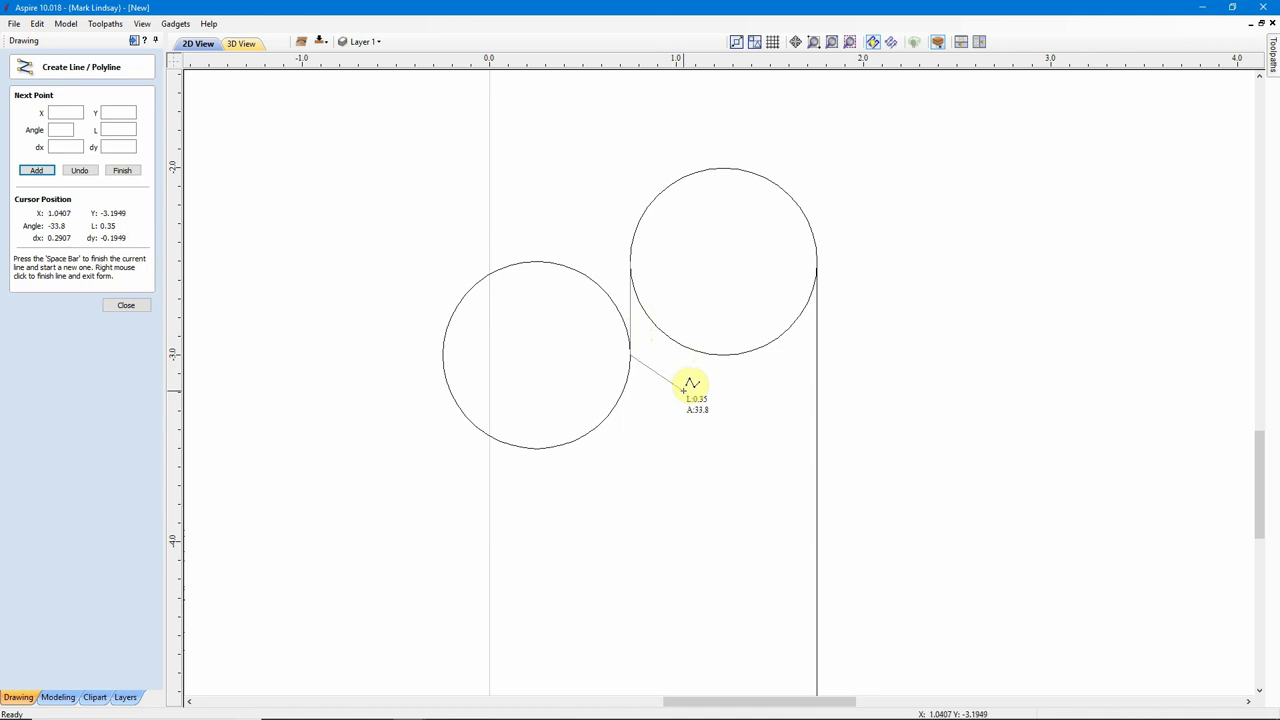
pyautogui.press('space')
pyautogui.scroll(-1, 690, 385)
pyautogui.scroll(-1, 708, 393)
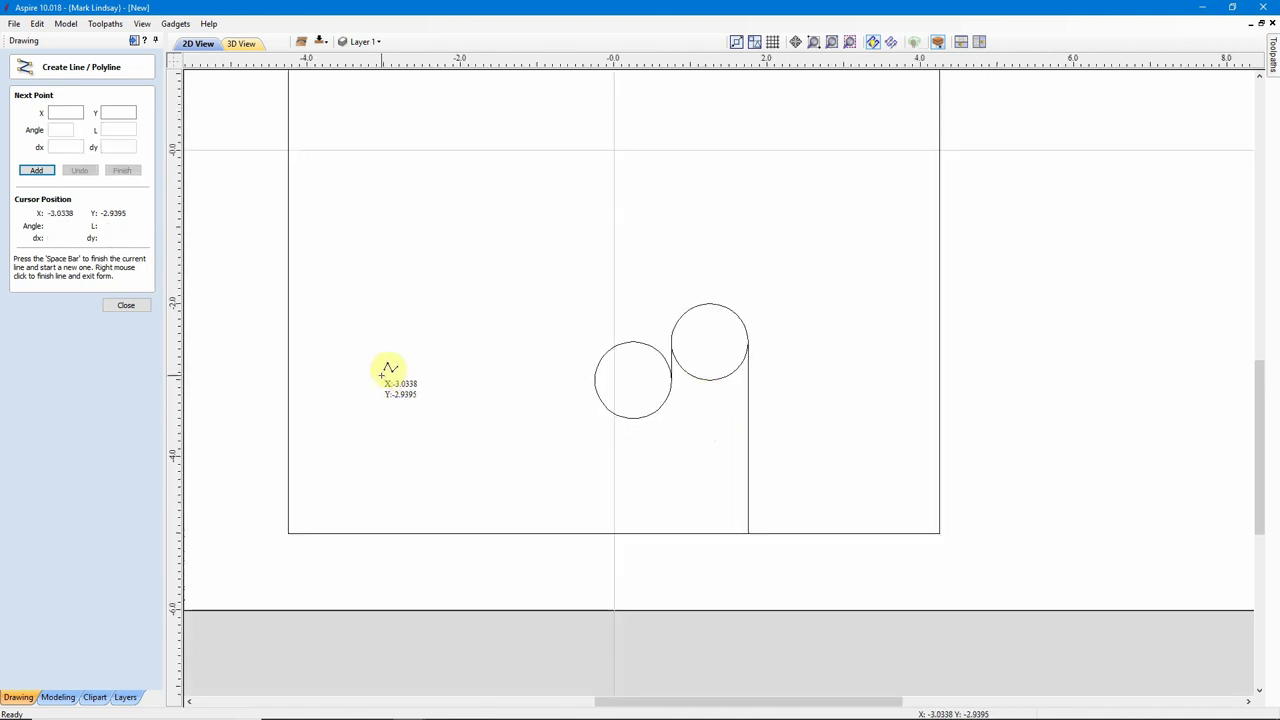
pyautogui.click(113, 304)
# Show the guides and move the lower horizontal guide up to the upper circle's top quadrant at Y -2.0
pyautogui.scroll(-1, 423, 431)
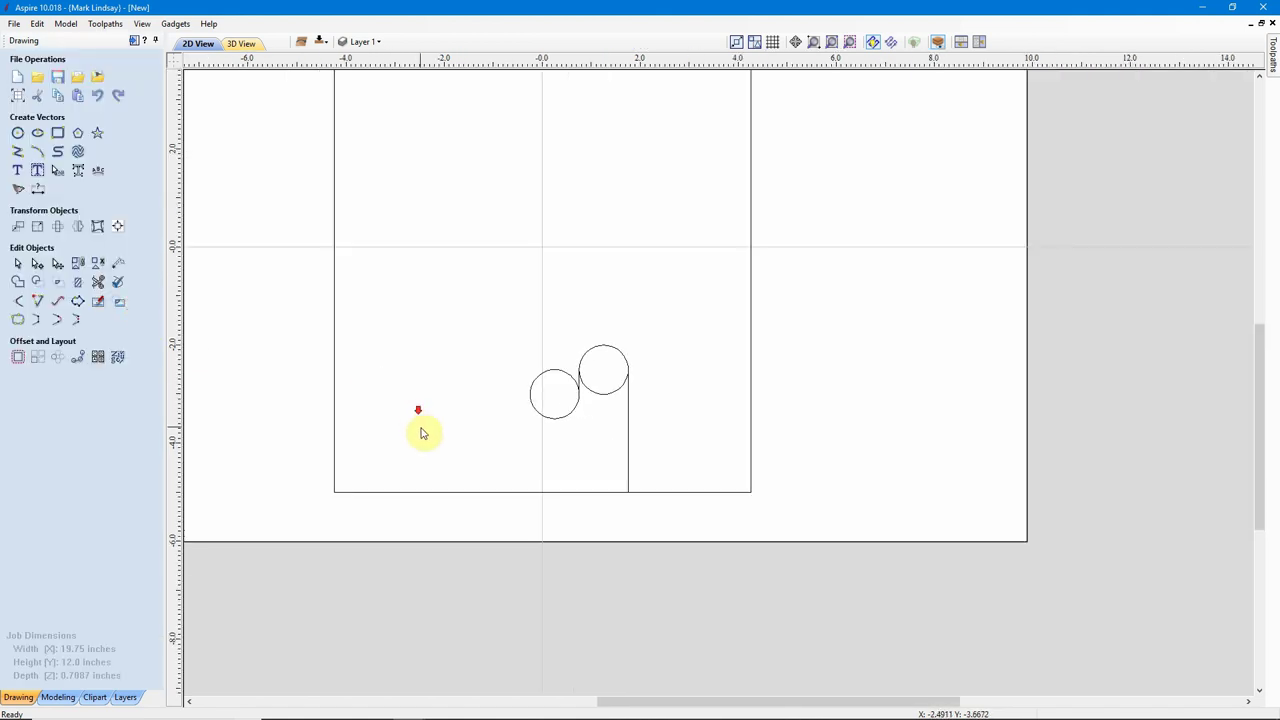
pyautogui.scroll(-1, 428, 375)
pyautogui.scroll(-1, 428, 375)
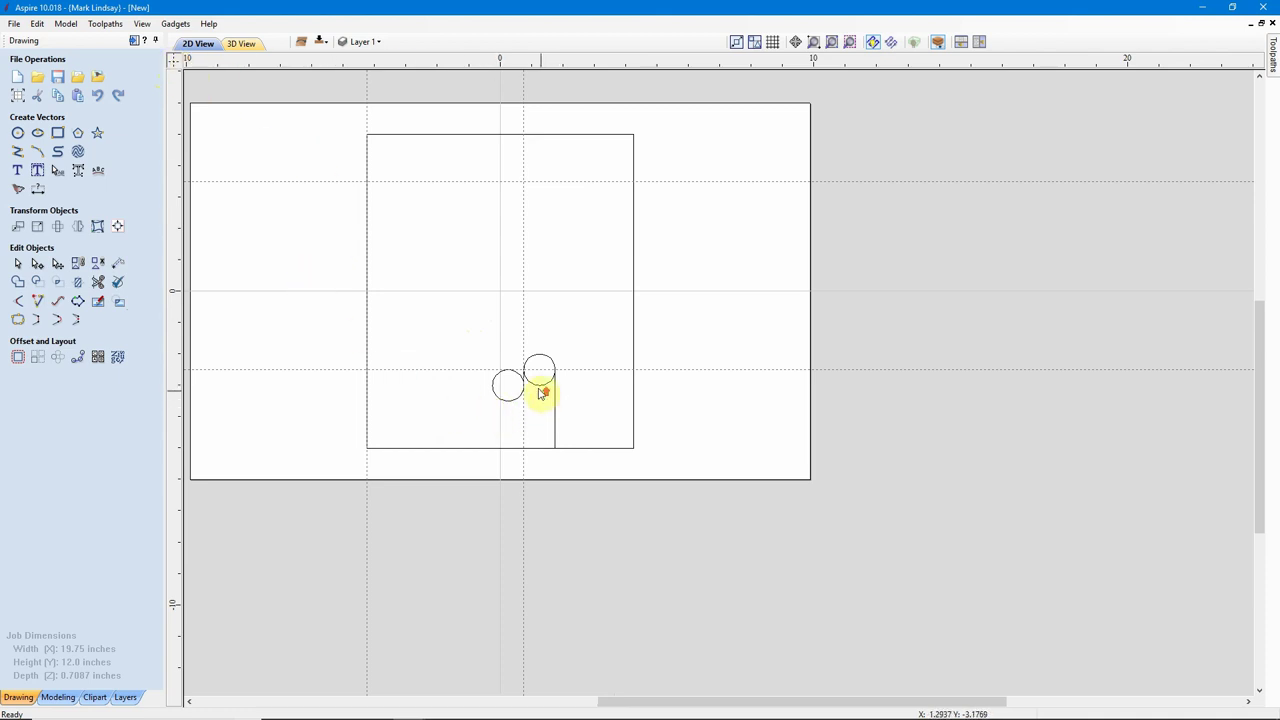
pyautogui.scroll(3, 540, 392)
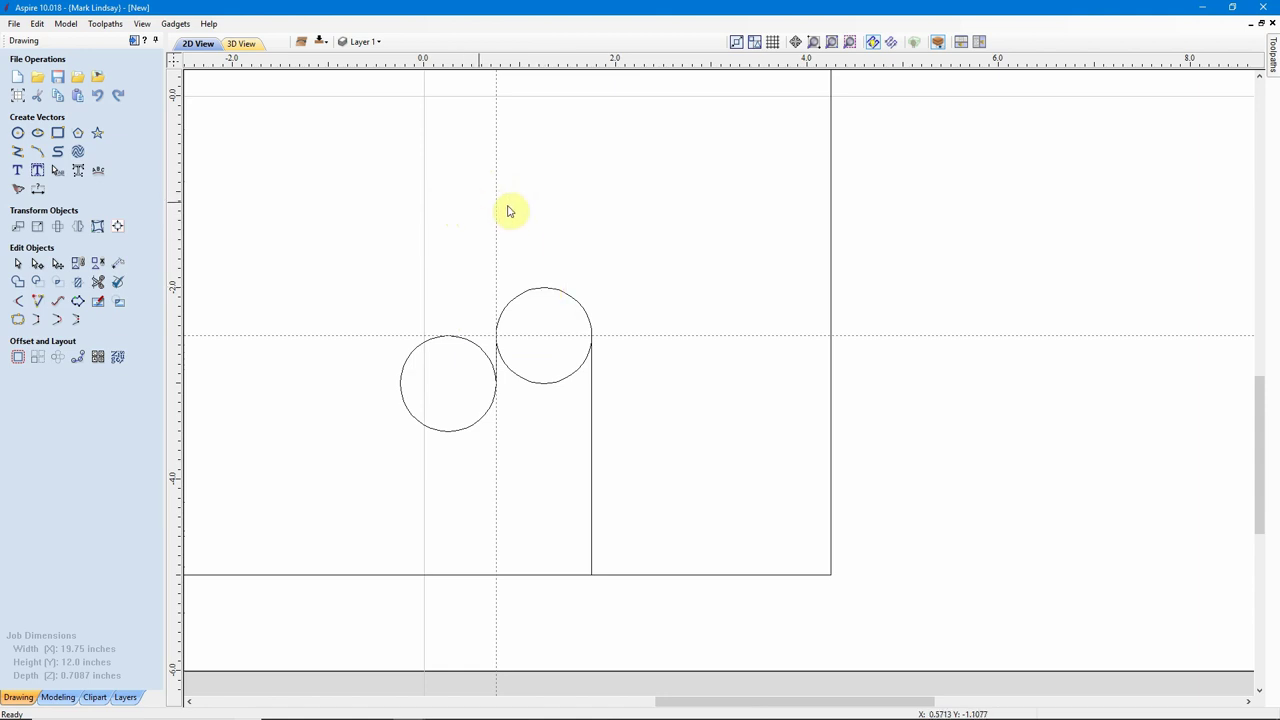
pyautogui.scroll(-2, 545, 295)
pyautogui.scroll(-1, 588, 254)
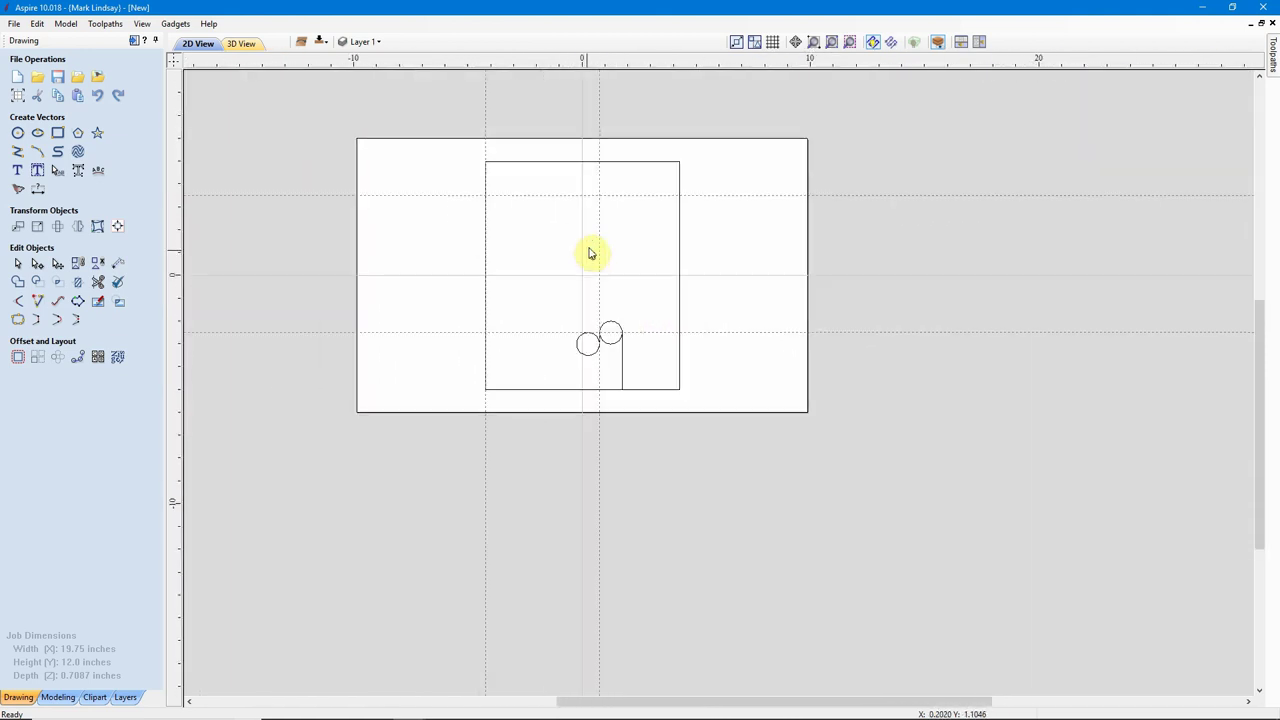
pyautogui.scroll(2, 622, 205)
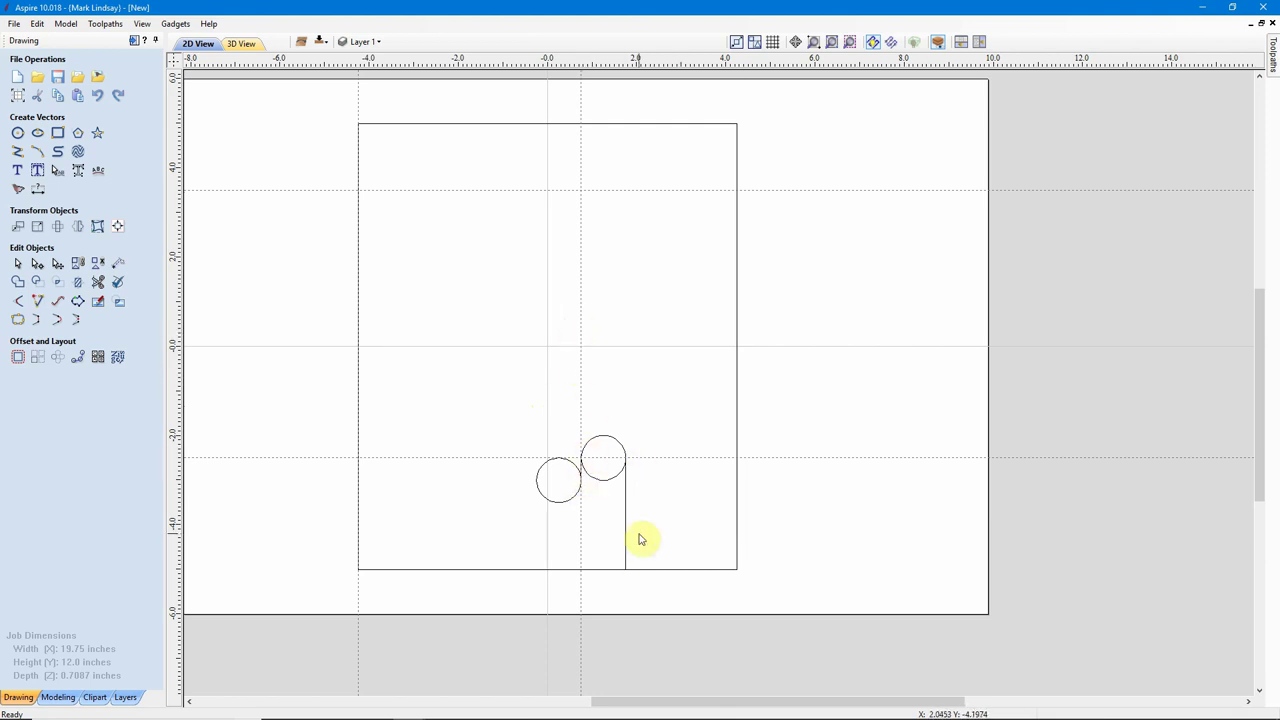
pyautogui.scroll(3, 606, 477)
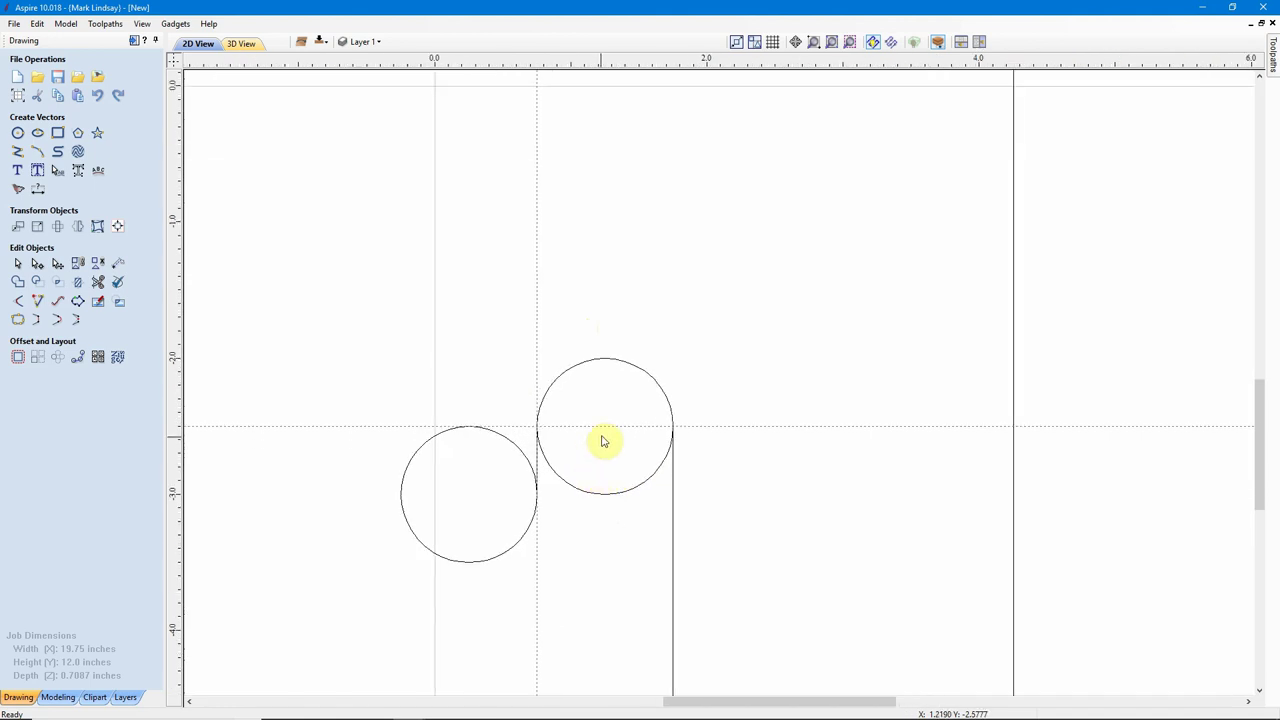
pyautogui.click(609, 427)
pyautogui.moveTo(609, 424); pyautogui.dragTo(607, 358)
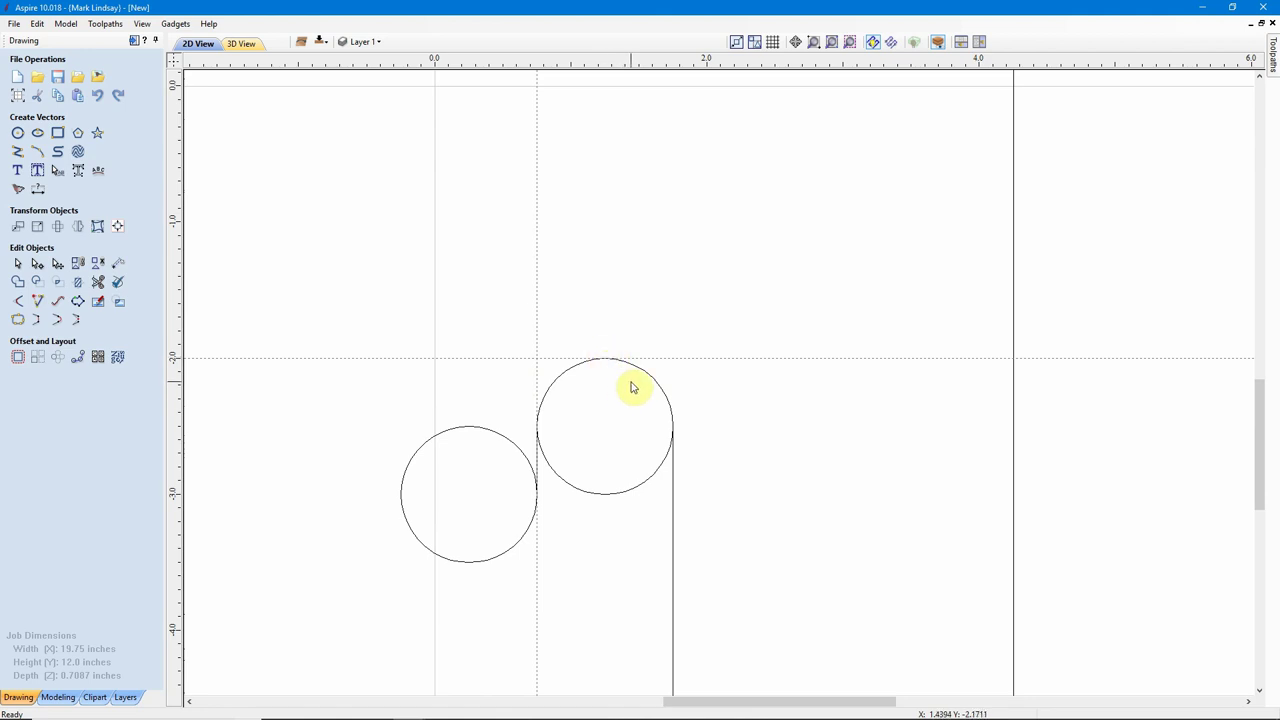
# Create one new parallel guide offset 1.25 inches relative to the horizontal guide at the upper circle's top
pyautogui.doubleClick(496, 358)
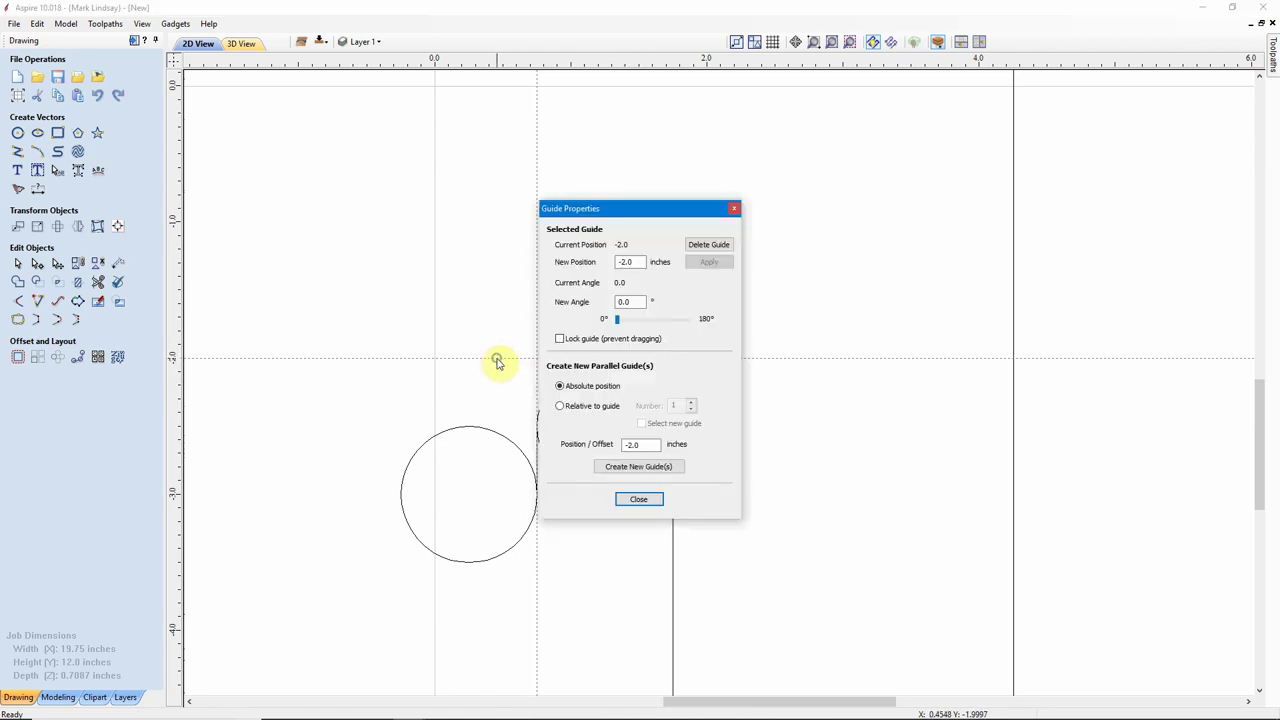
pyautogui.click(560, 406)
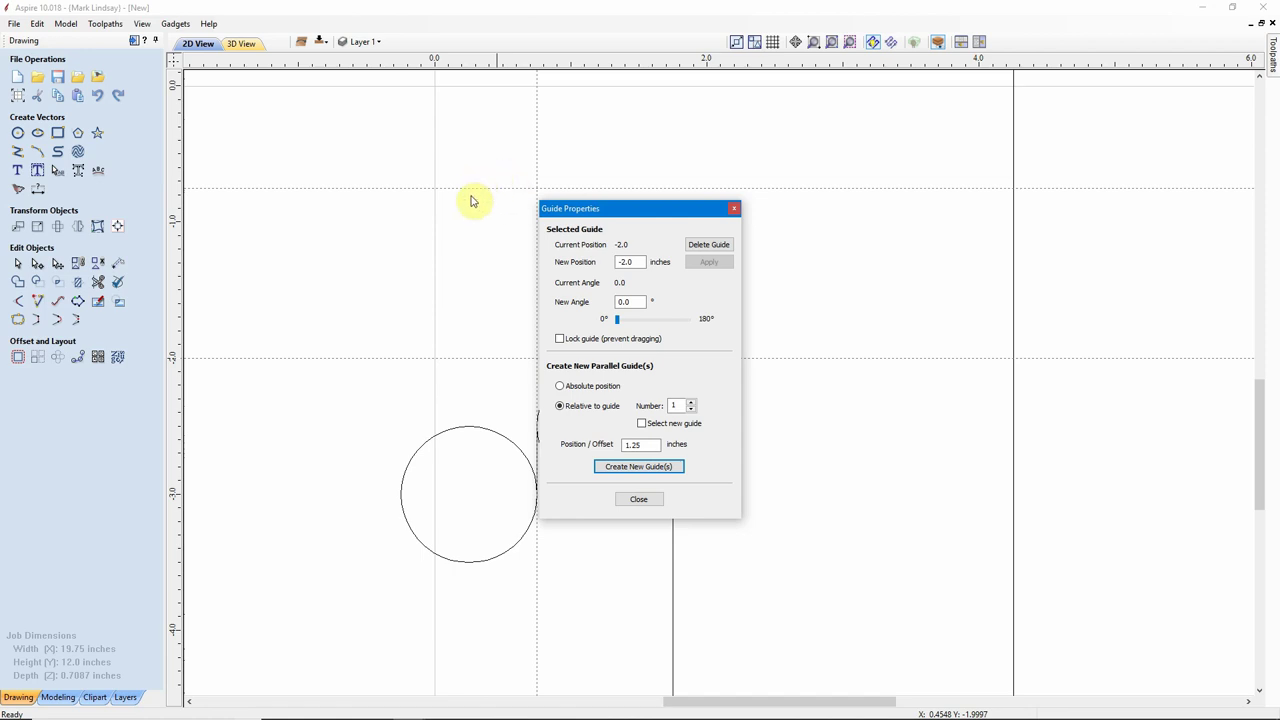
pyautogui.click(655, 500)
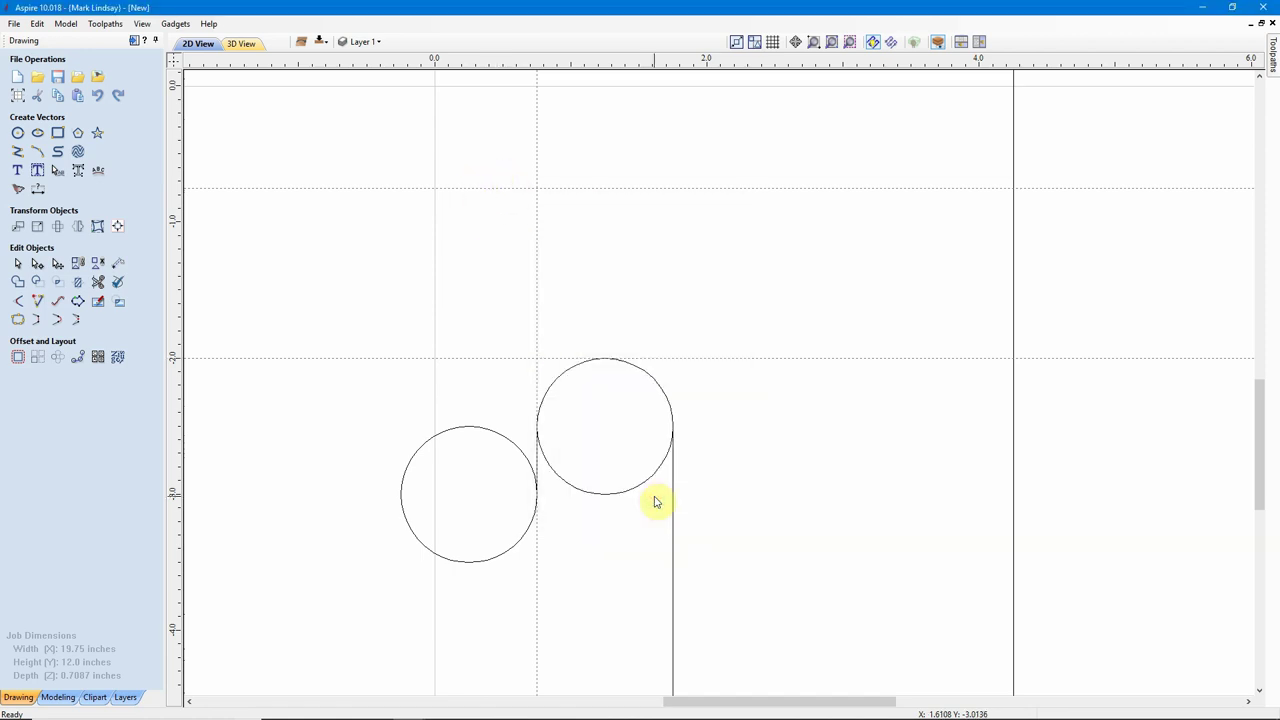
# Start a polyline with a 2.25 inch vertical segment from the lower circle's left quadrant up to the new horizontal guide
pyautogui.scroll(-2, 724, 518)
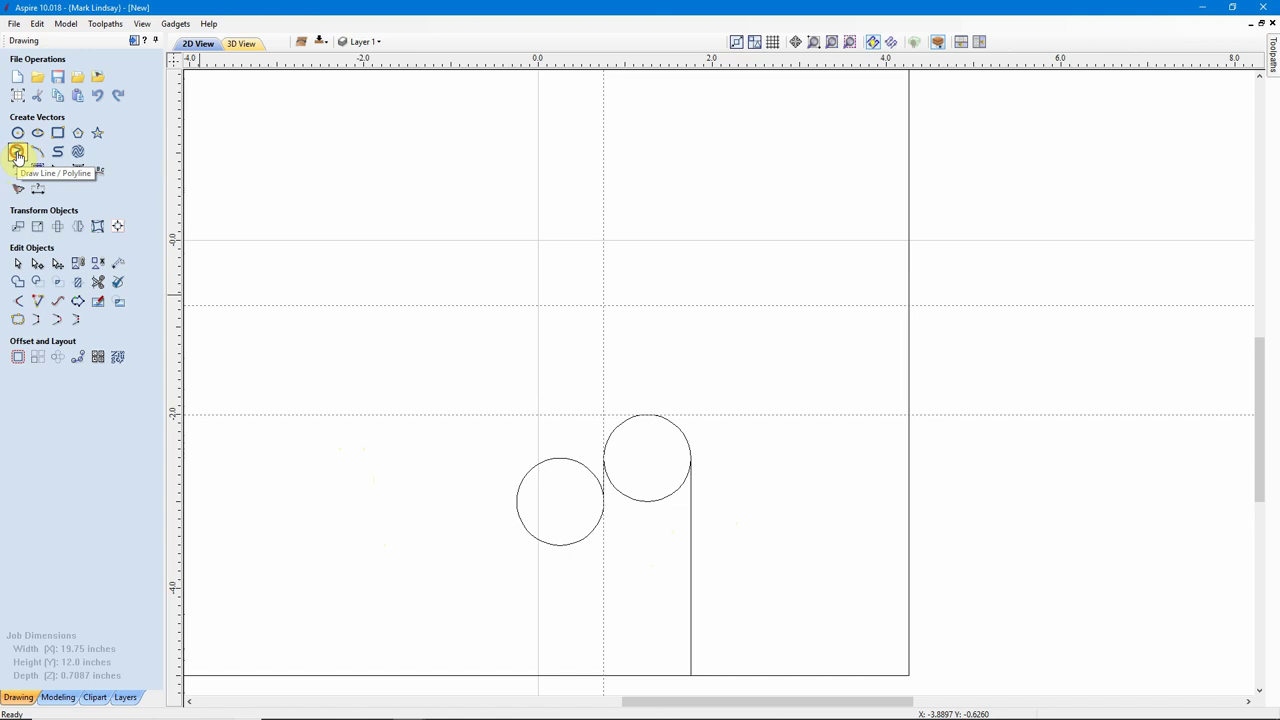
pyautogui.click(17, 155)
pyautogui.scroll(1, 494, 540)
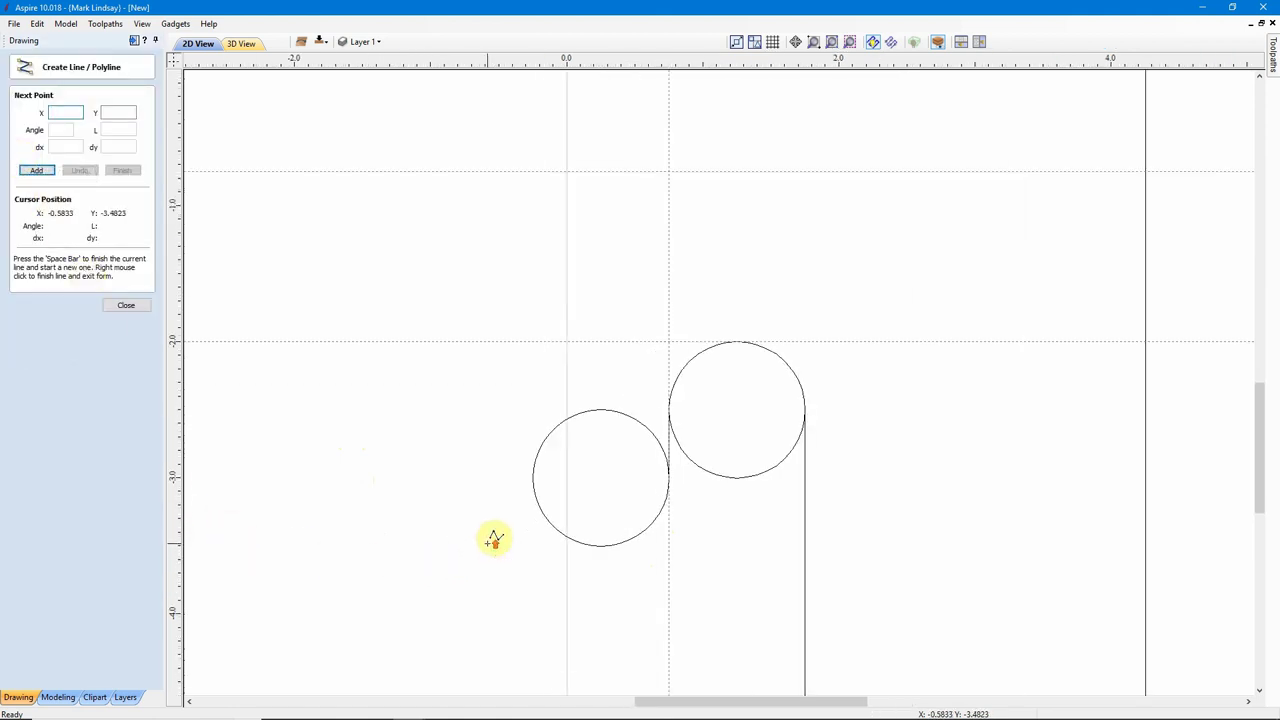
pyautogui.click(532, 477)
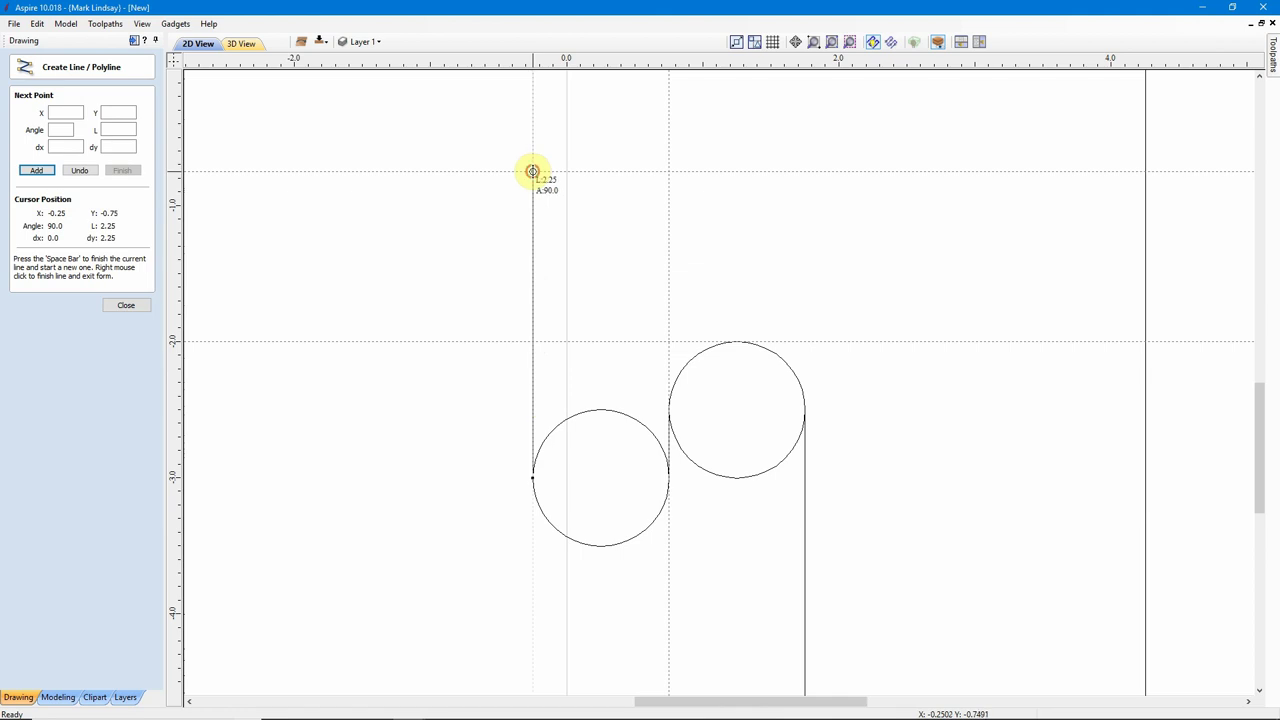
pyautogui.click(532, 172)
# Continue the polyline diagonally to where the uppermost guide meets the rectangle's right edge, and finish the line
pyautogui.scroll(-4, 529, 180)
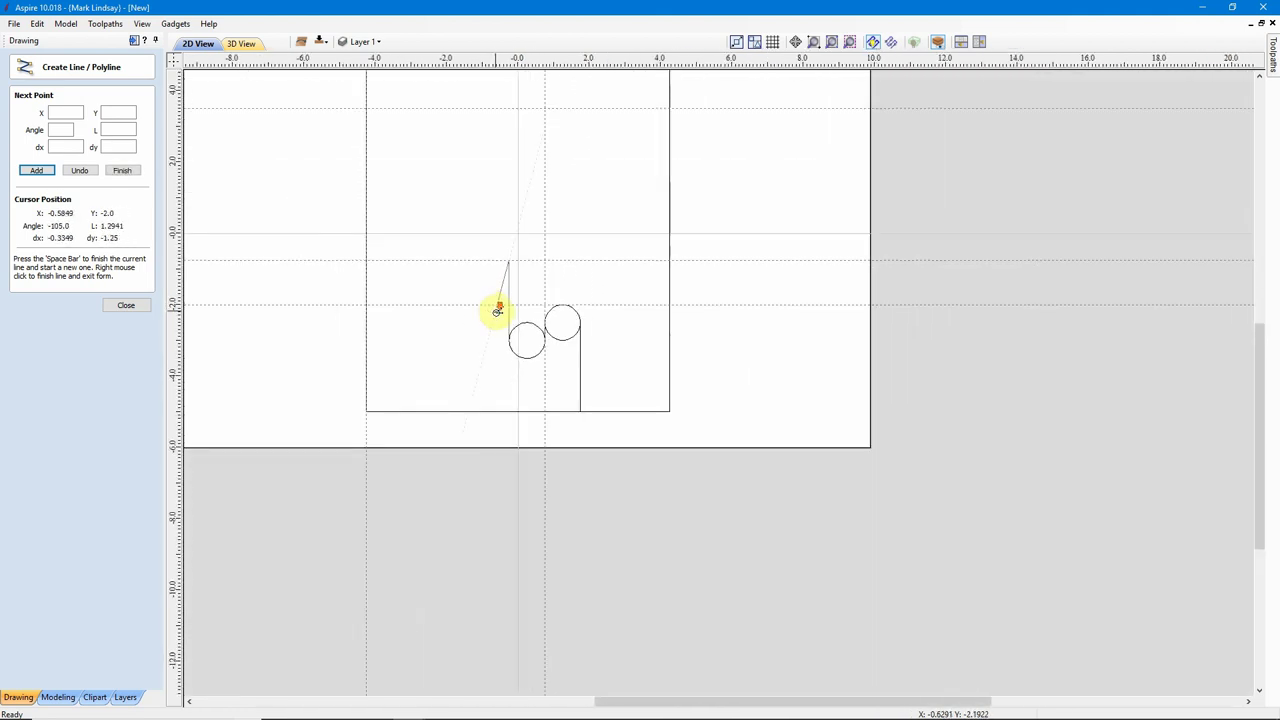
pyautogui.scroll(-1, 497, 311)
pyautogui.scroll(2, 614, 191)
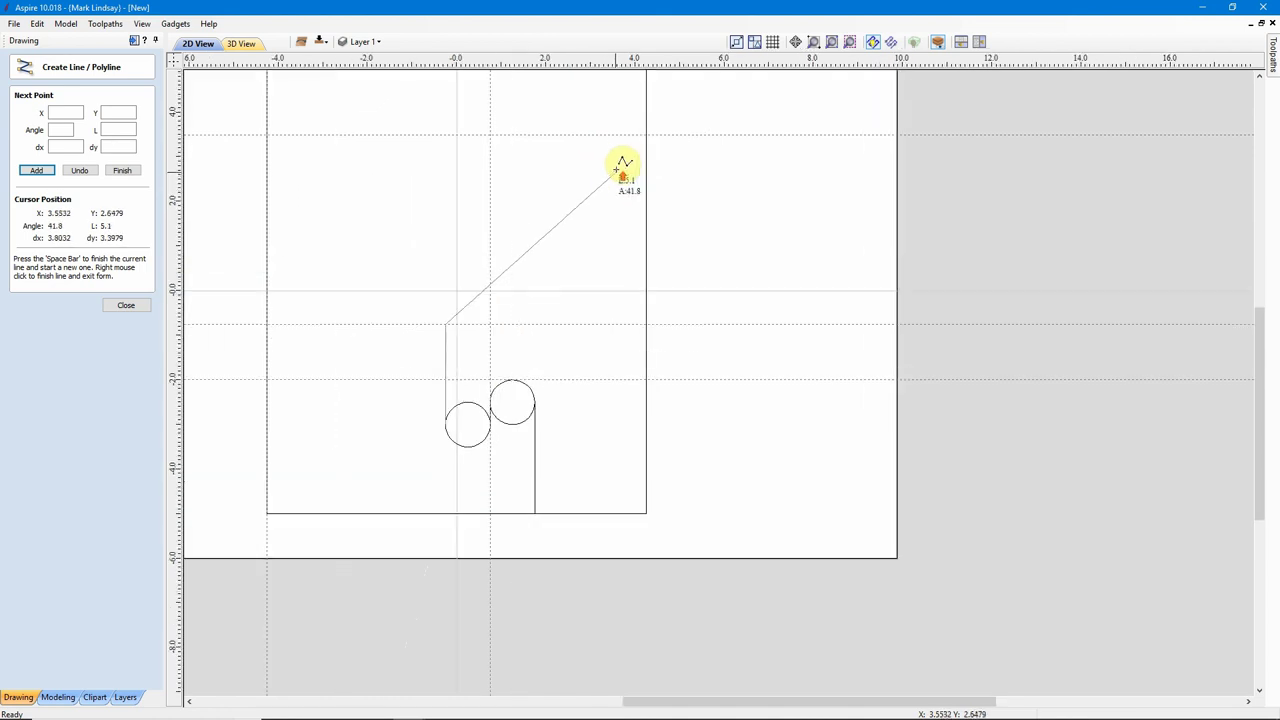
pyautogui.scroll(1, 620, 165)
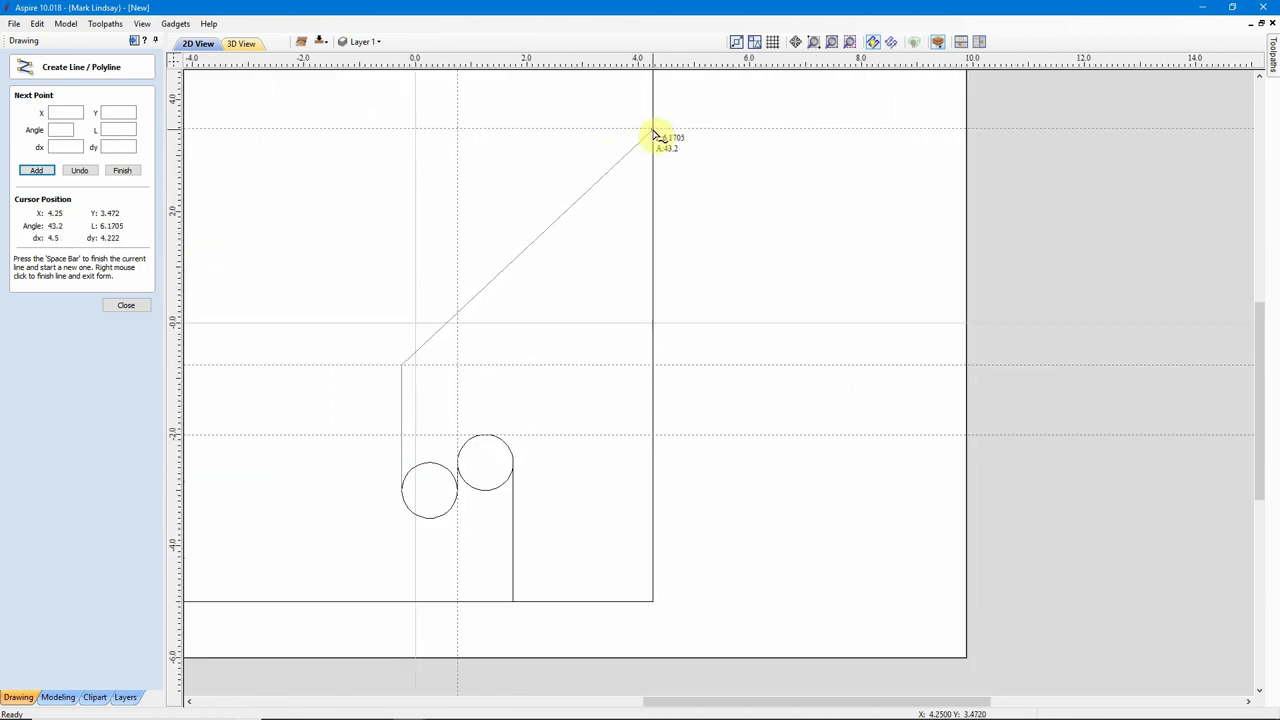
pyautogui.scroll(2, 654, 133)
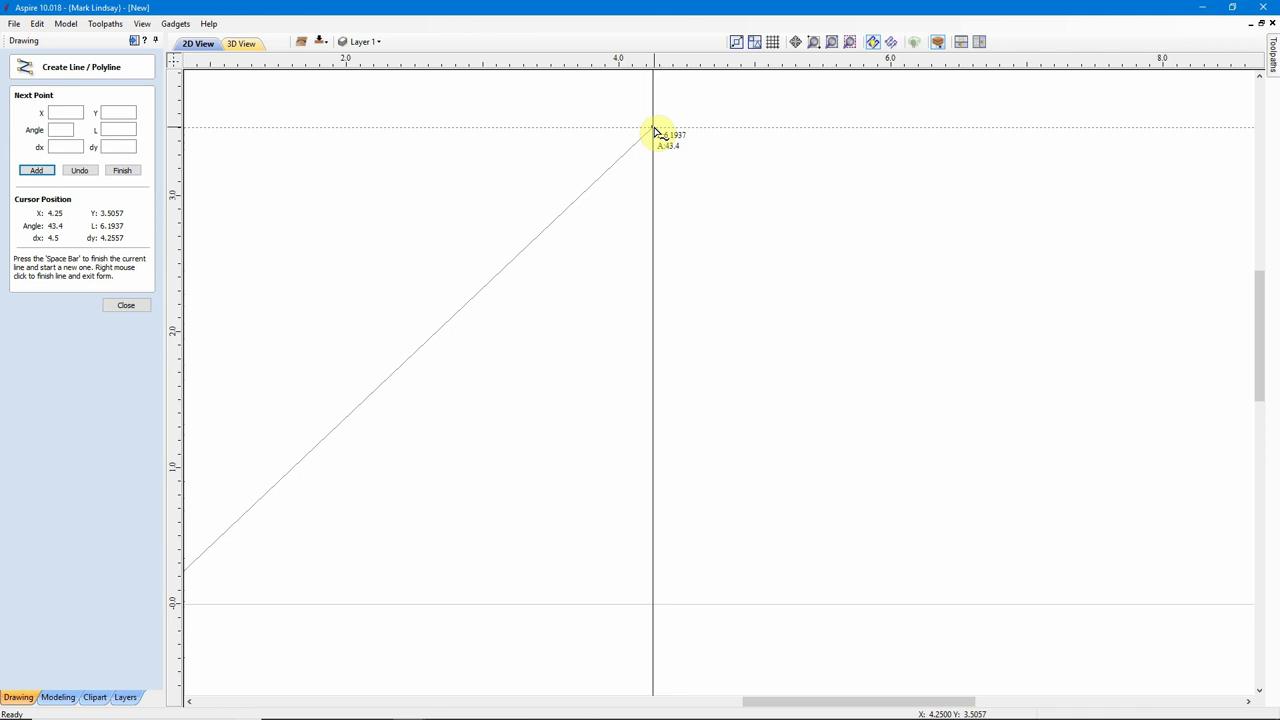
pyautogui.click(654, 130)
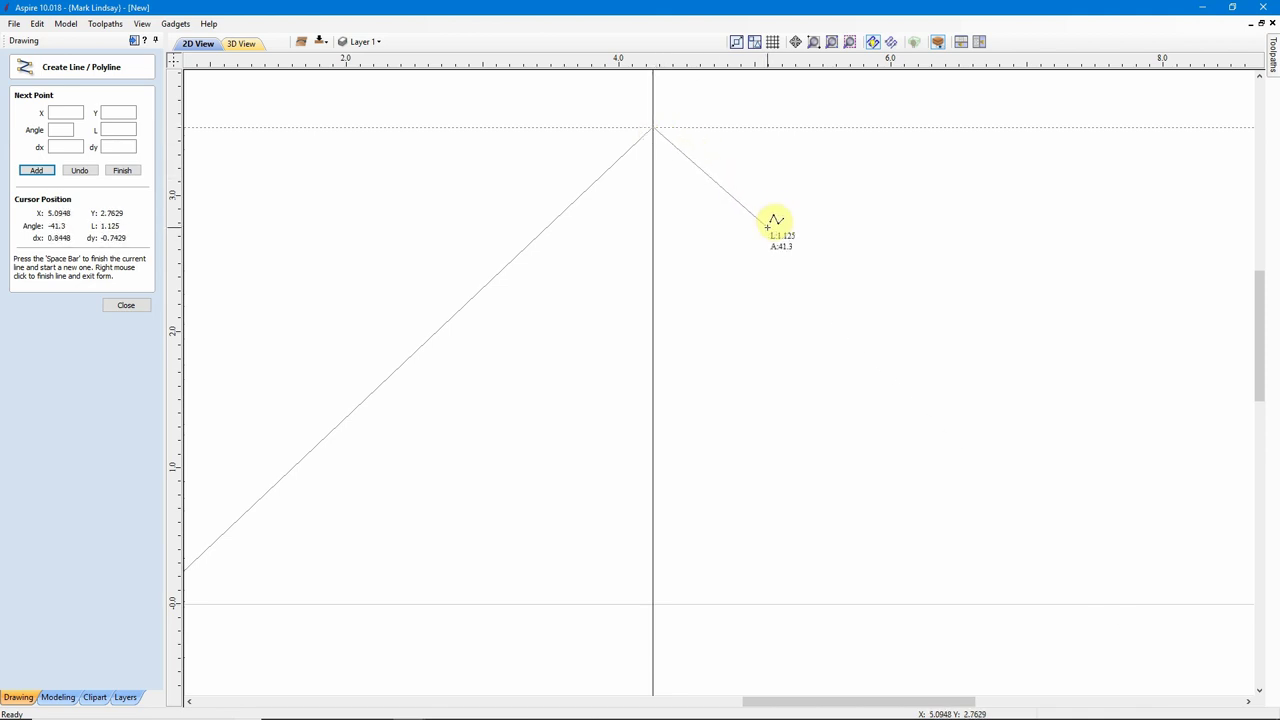
pyautogui.press('space')
pyautogui.scroll(-4, 777, 222)
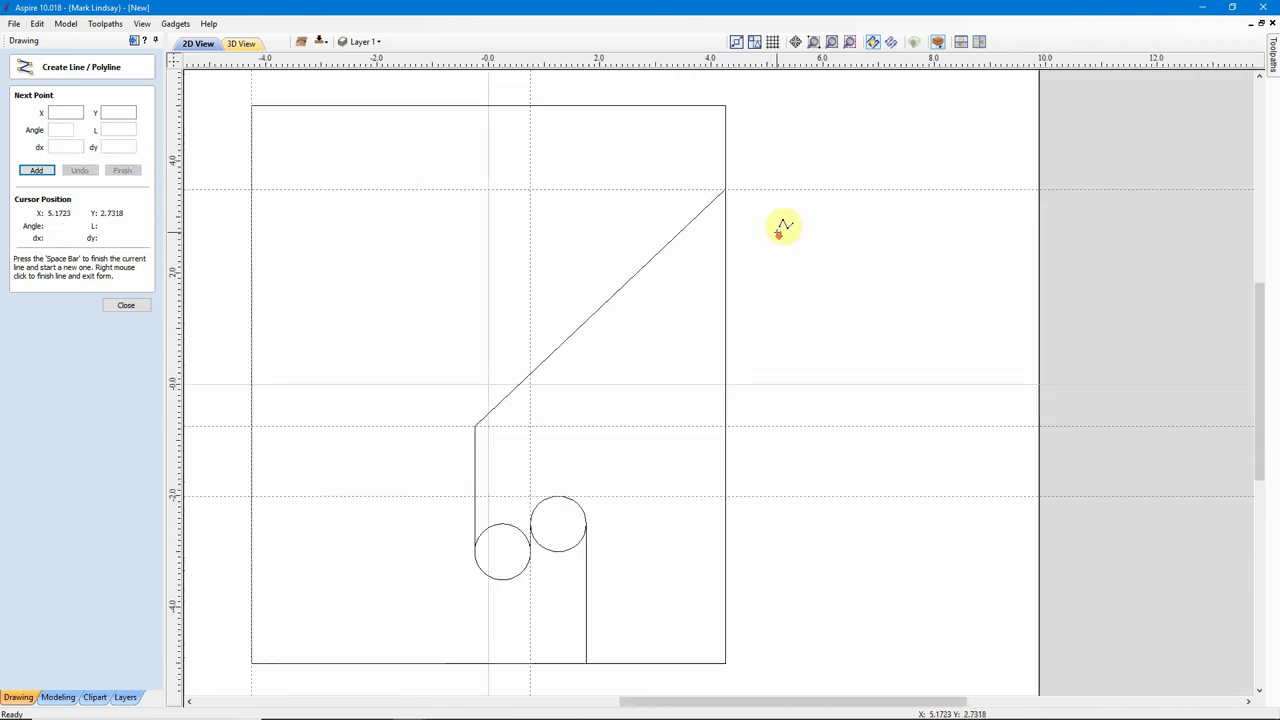
pyautogui.scroll(-1, 765, 222)
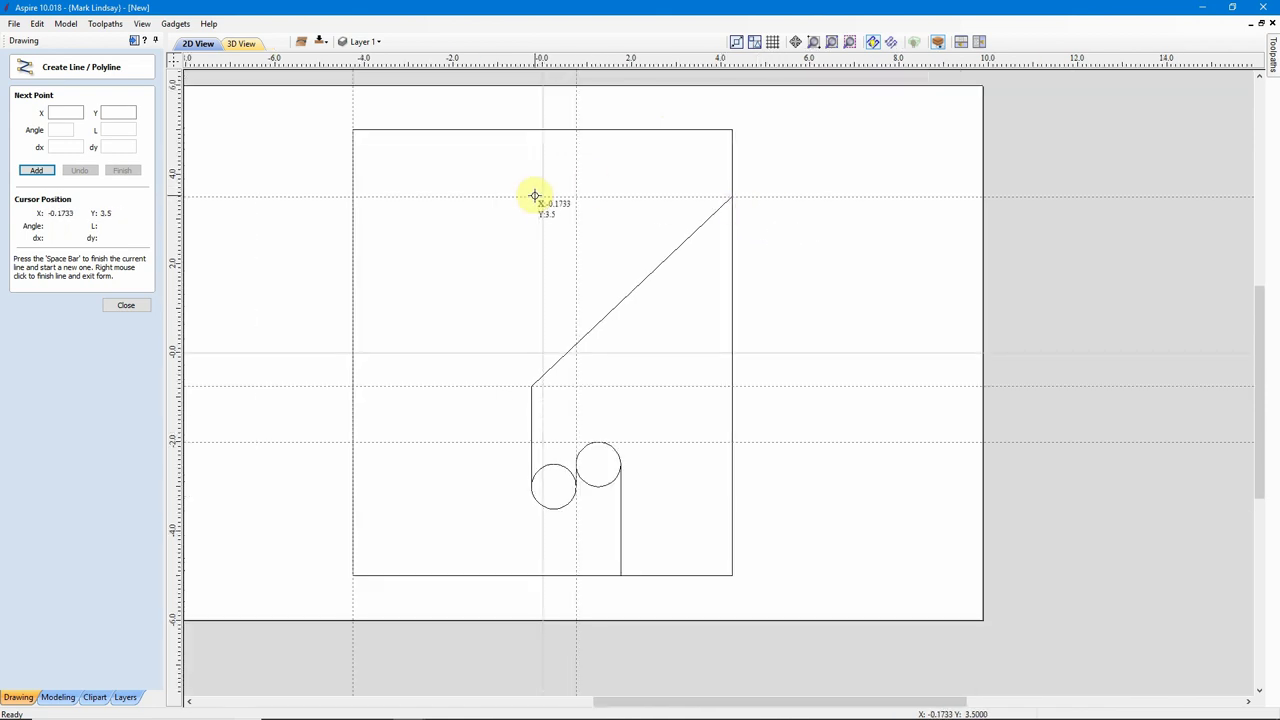
pyautogui.click(130, 306)
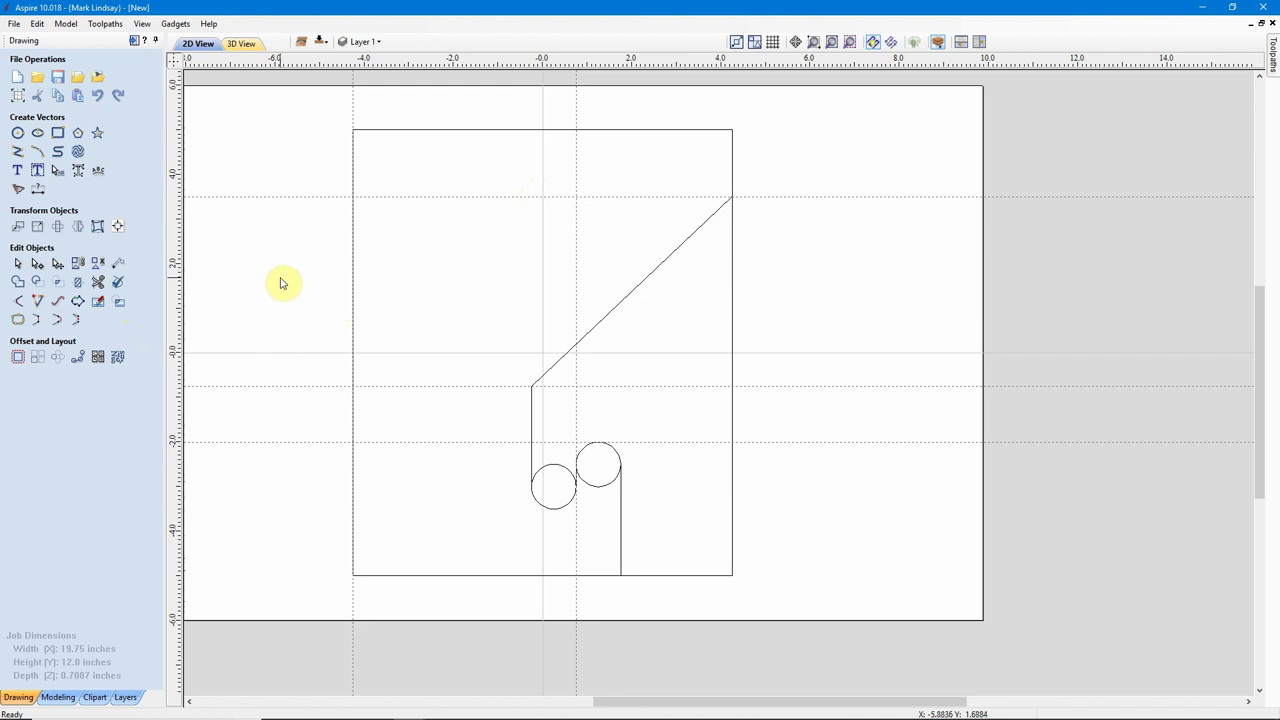
# Hide the guides and trim away the lower circle's upper arc, the upper circle's lower arc and the rectangle's surplus lower-right section
pyautogui.click(171, 58)
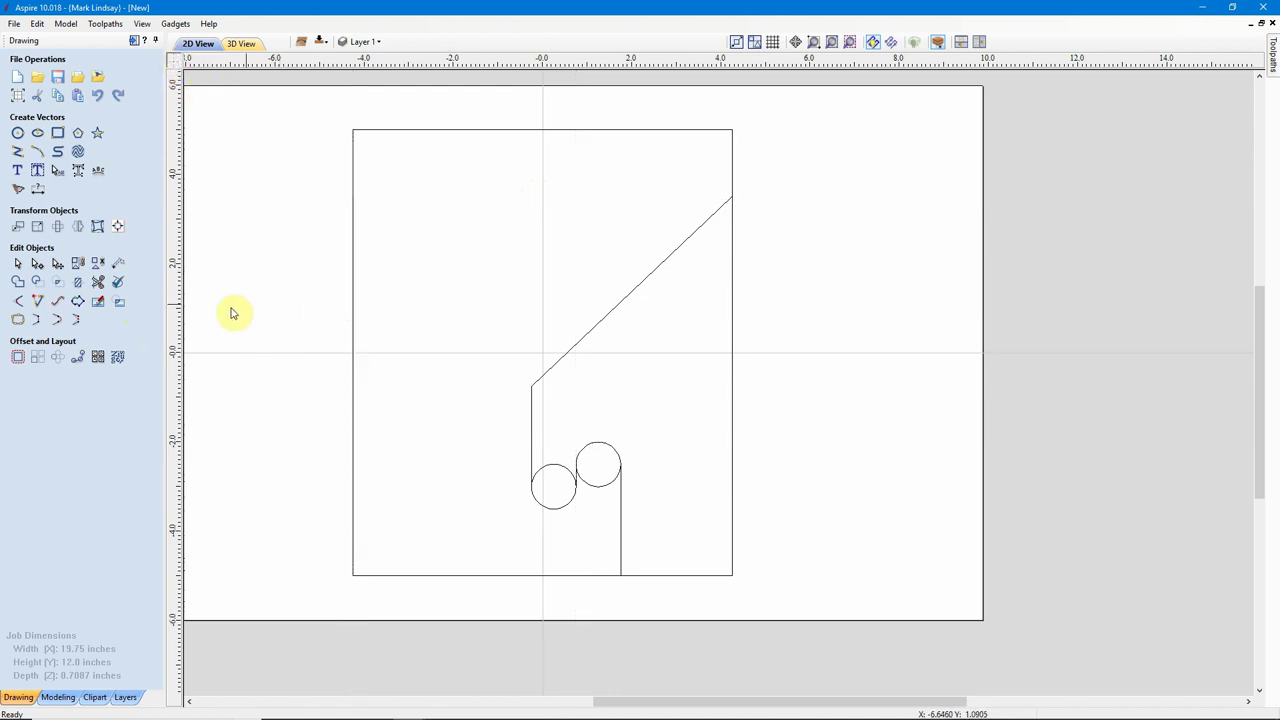
pyautogui.click(97, 284)
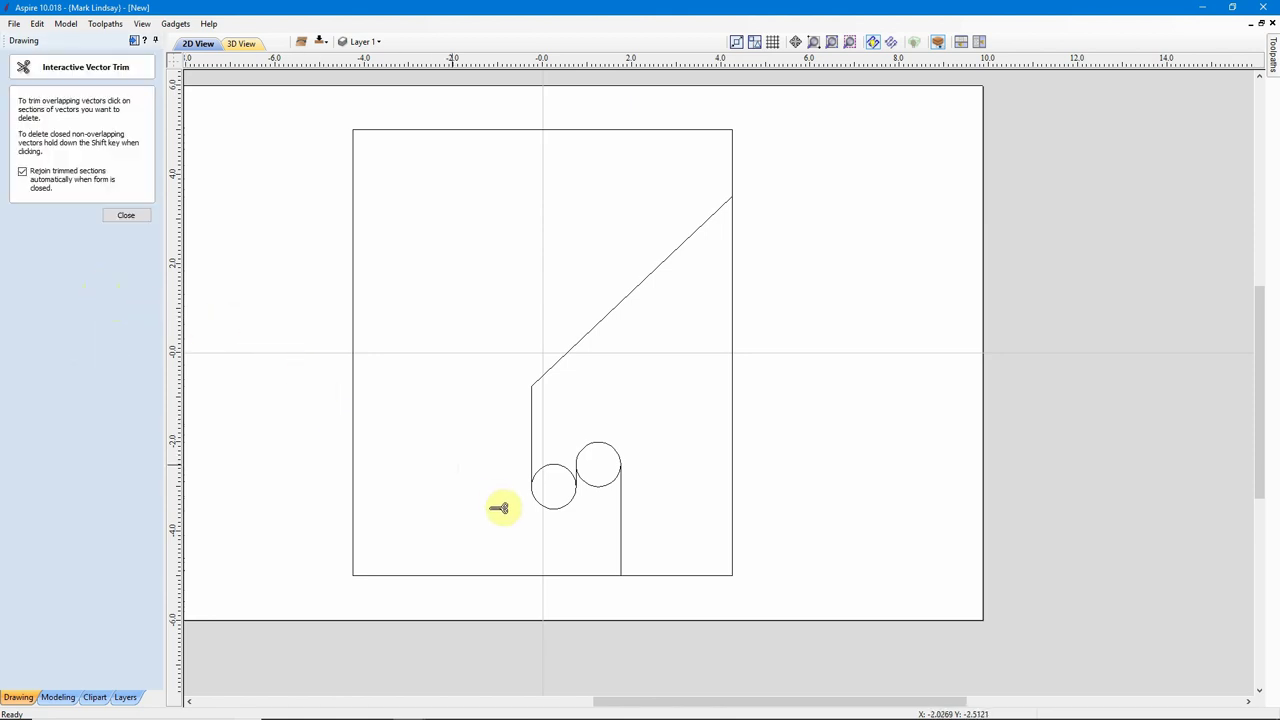
pyautogui.click(560, 468)
pyautogui.click(602, 488)
pyautogui.click(736, 454)
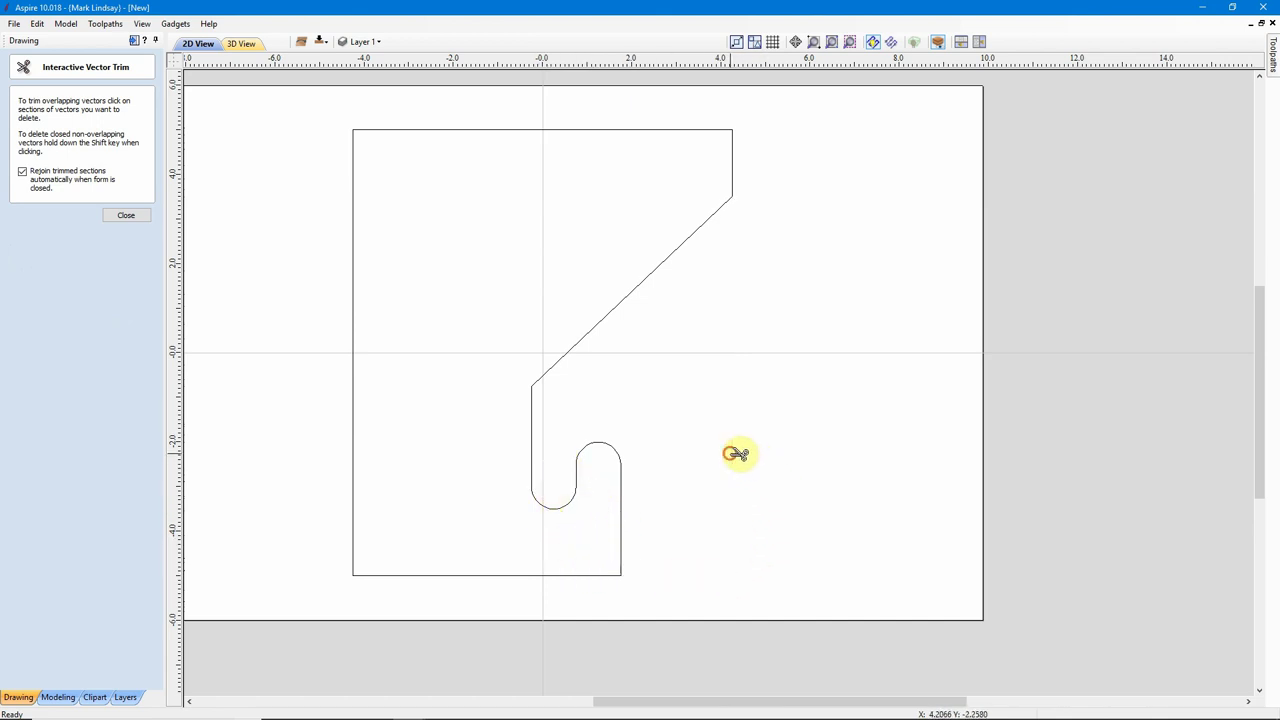
pyautogui.click(126, 216)
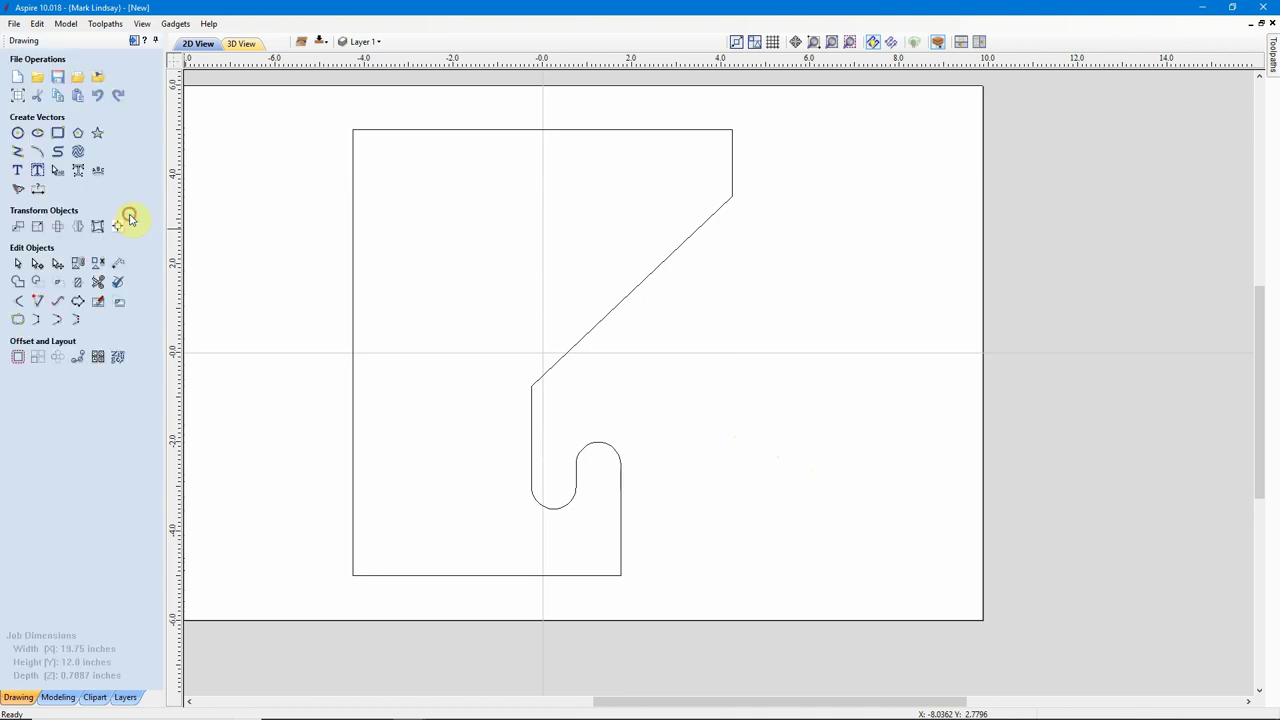
# Add 0.5 inch normal fillets to both ends of the diagonal edge and to the hook's bottom outer corner
pyautogui.click(16, 305)
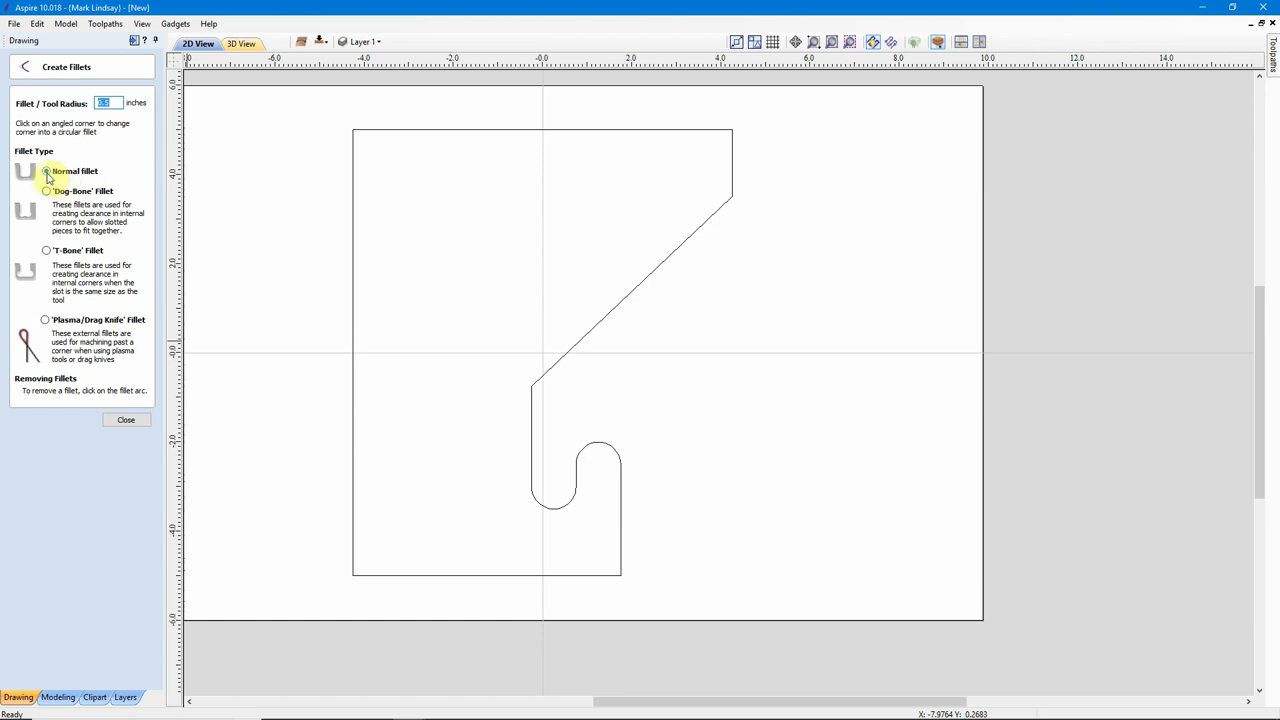
pyautogui.doubleClick(105, 103)
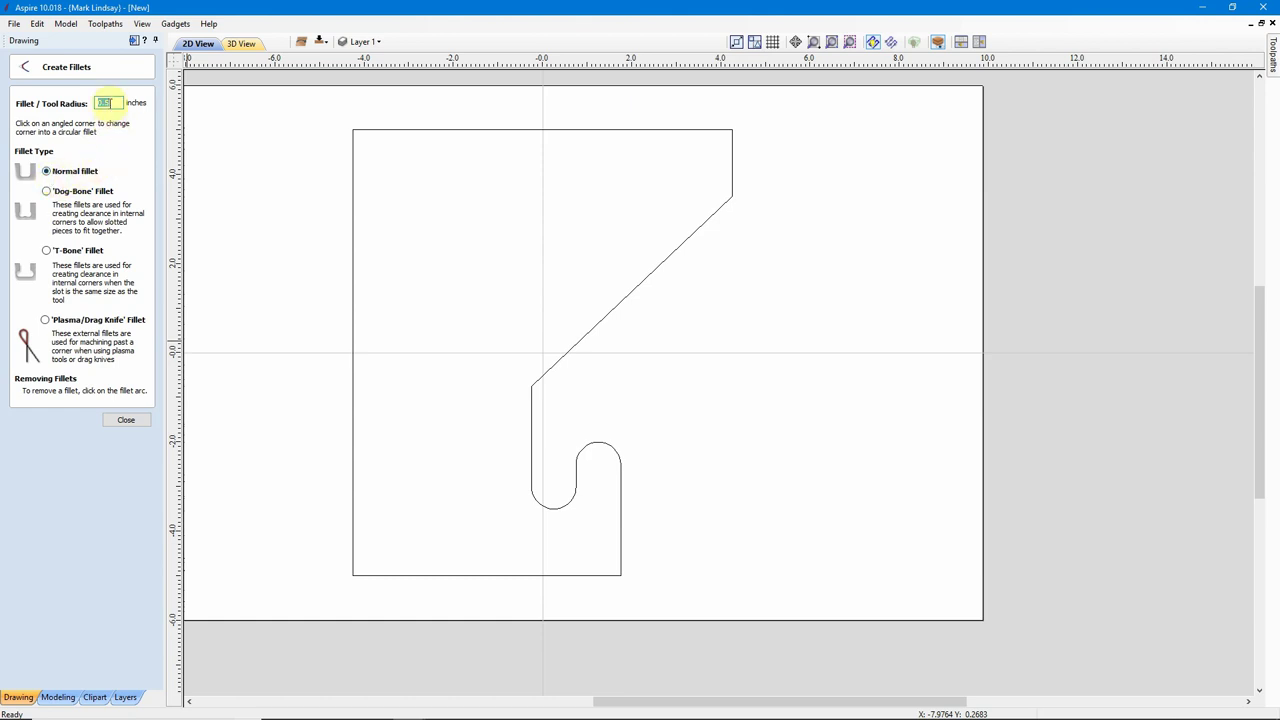
pyautogui.click(729, 192)
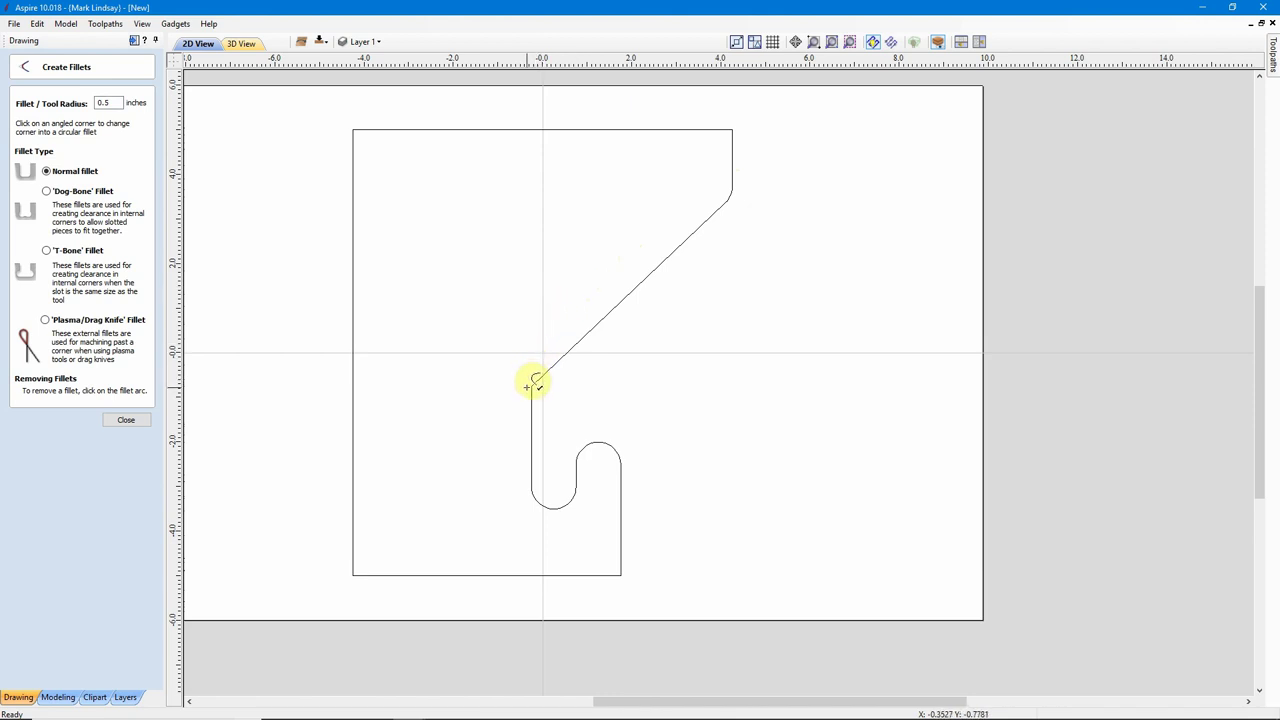
pyautogui.click(530, 386)
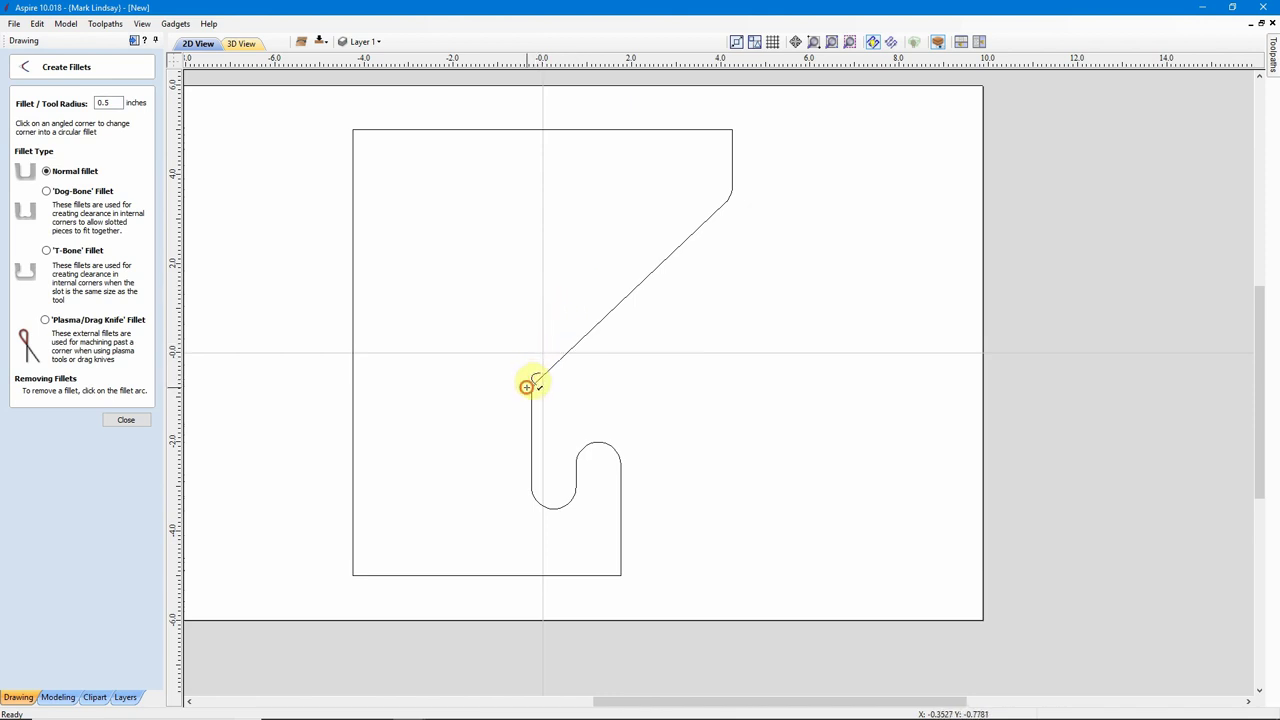
pyautogui.click(619, 569)
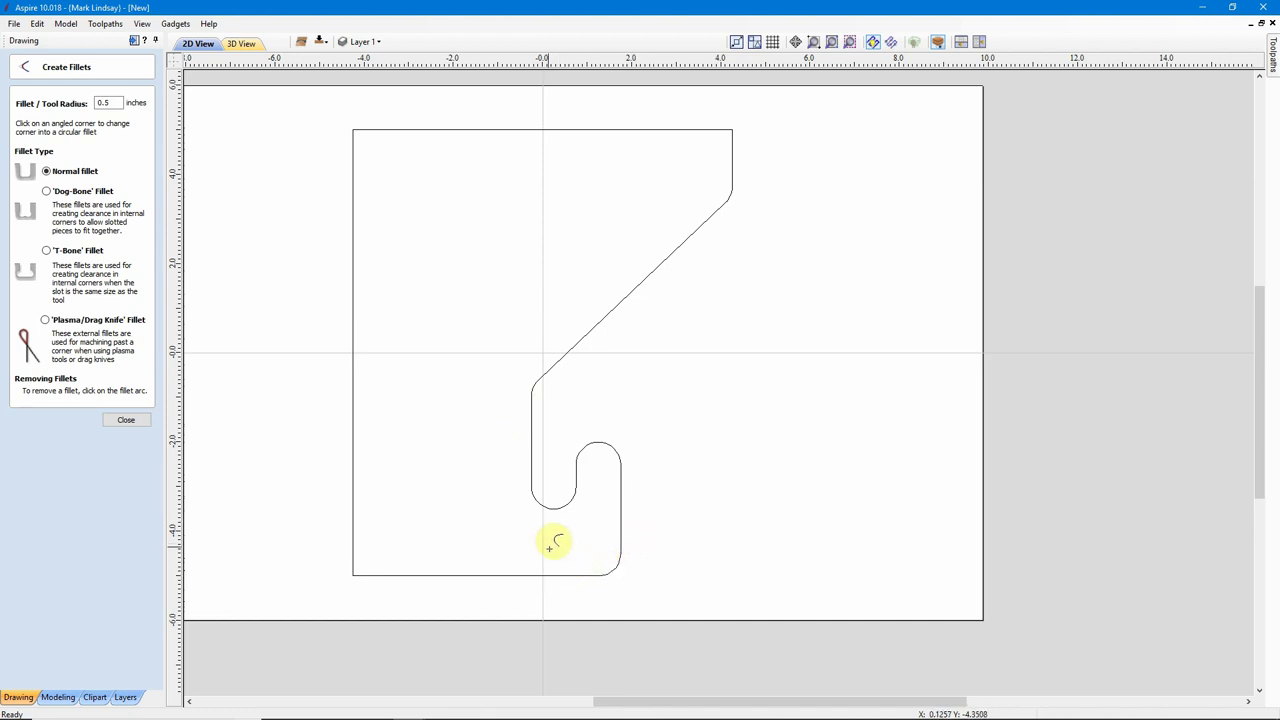
pyautogui.click(126, 420)
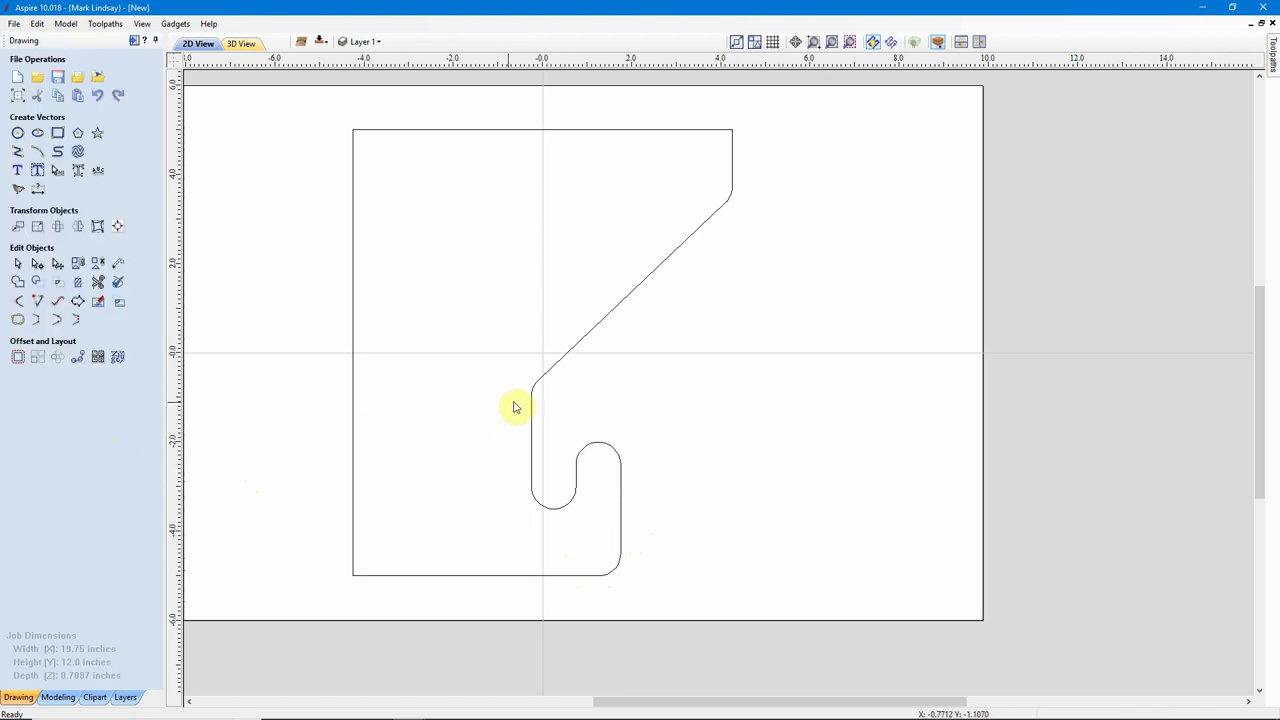
# Select the entire bracket outline and check it for open vectors with Join Vectors, then deselect it
pyautogui.scroll(-1, 710, 354)
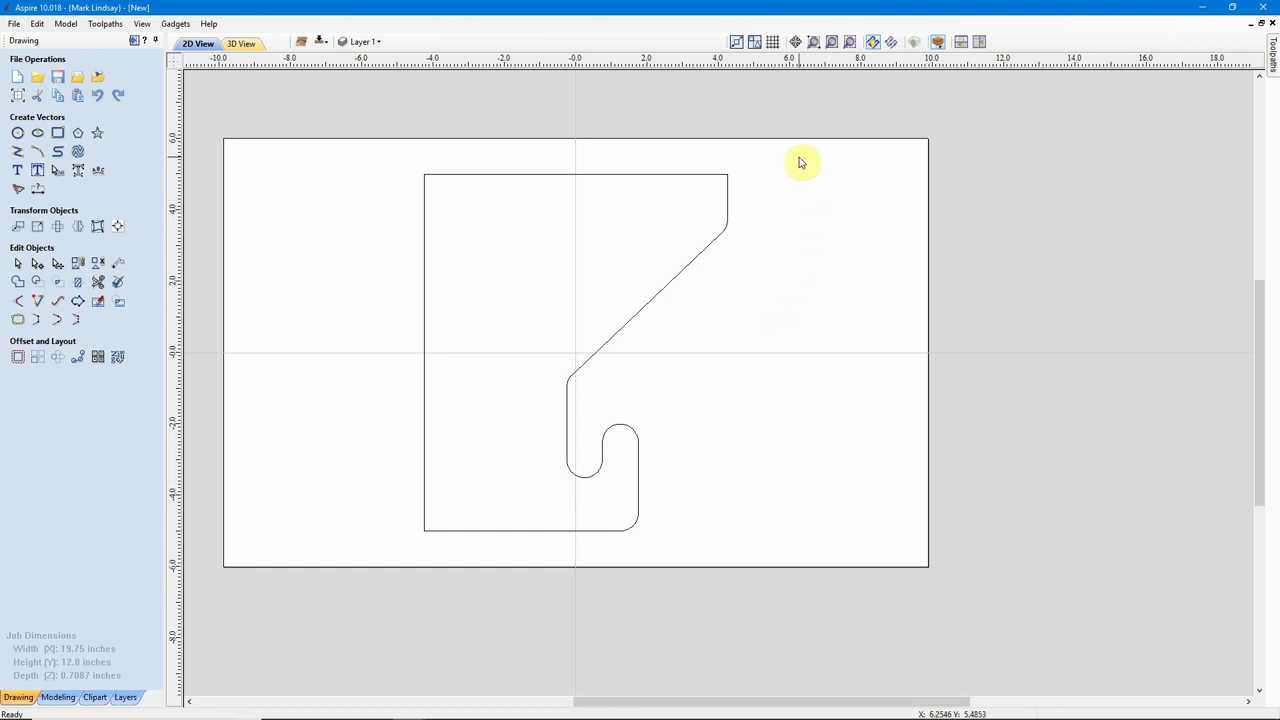
pyautogui.moveTo(798, 157); pyautogui.dragTo(360, 545)
pyautogui.click(17, 319)
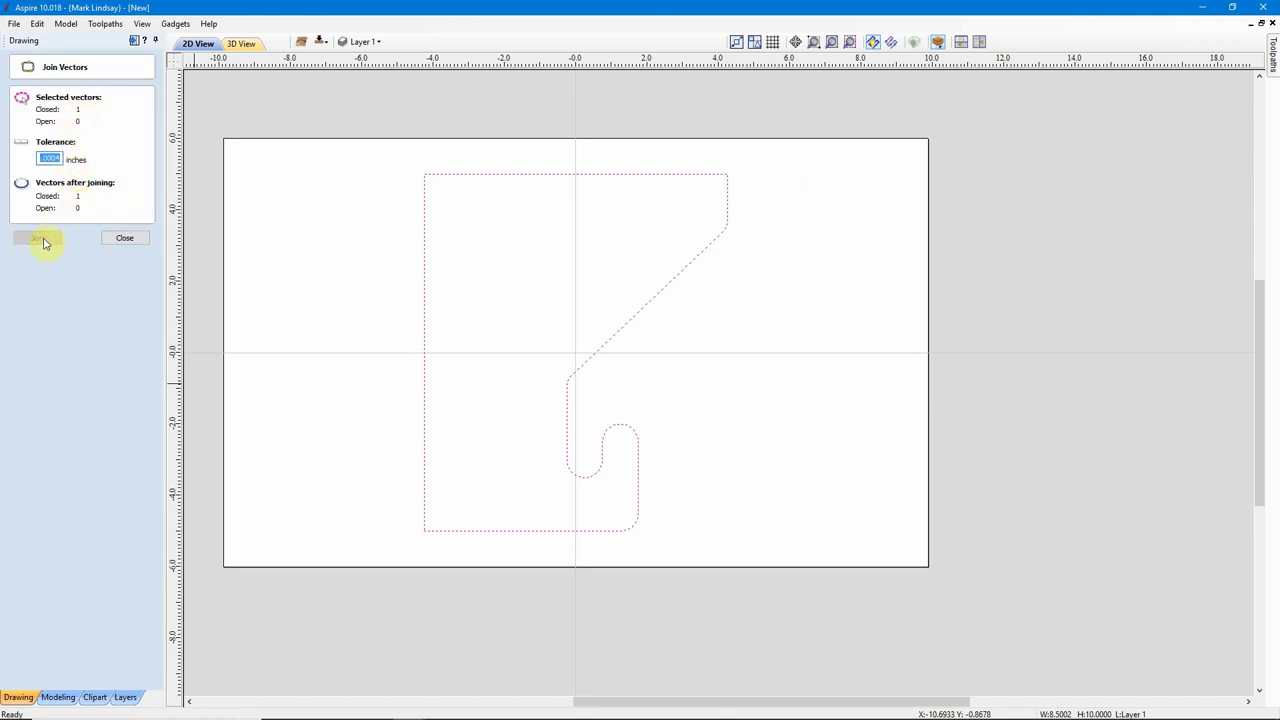
pyautogui.click(118, 238)
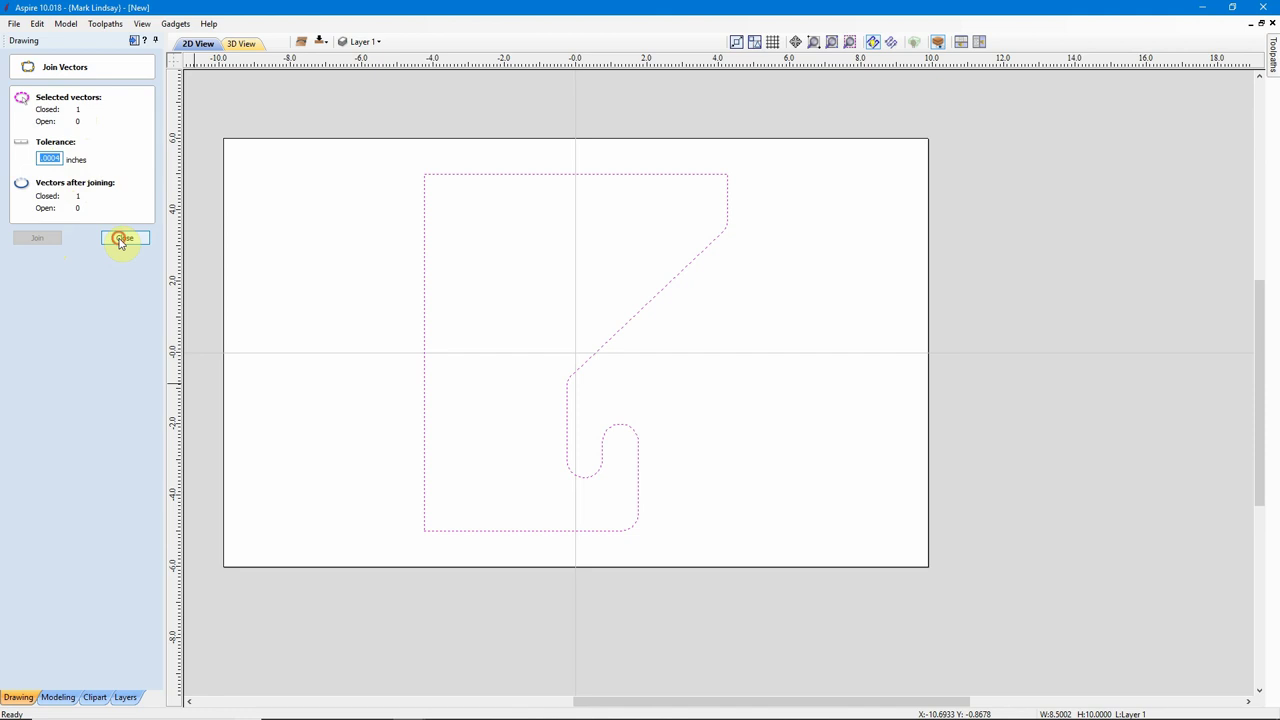
pyautogui.click(350, 414)
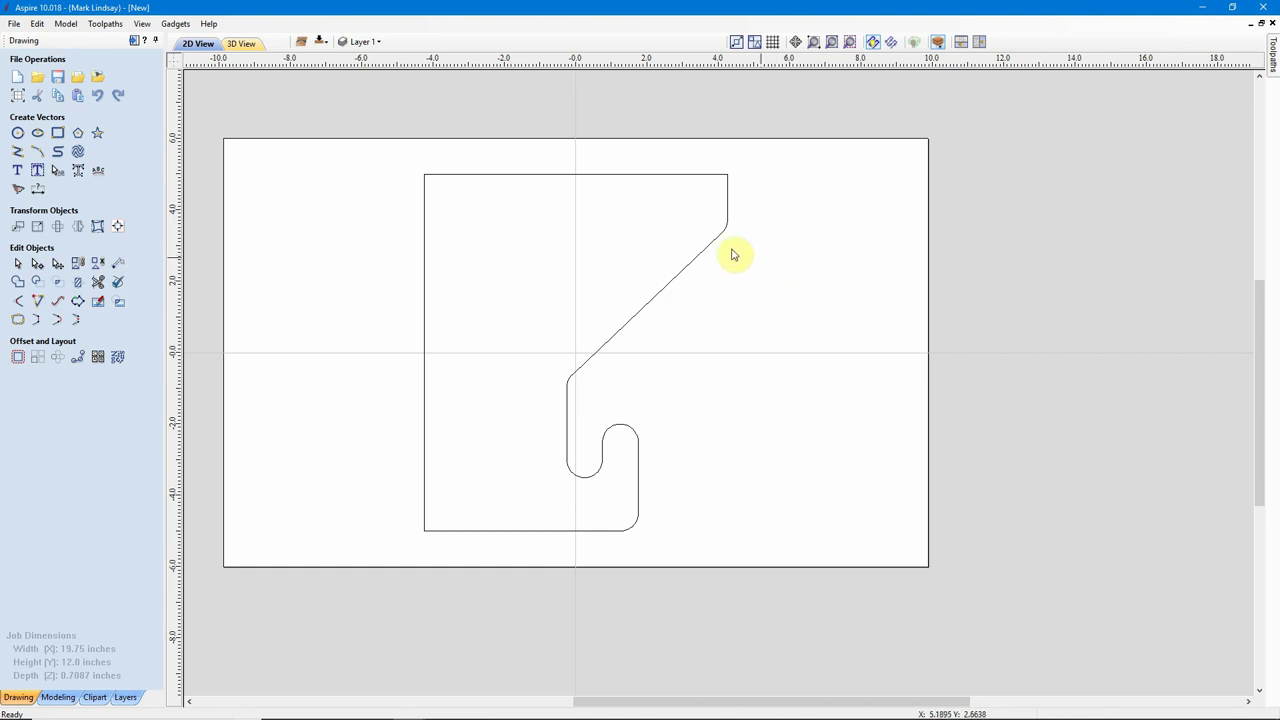
# Switch to the finished Yarn Shelf 1 drawing, view its bracket layout on both material sides, and return to the new bracket drawing
pyautogui.moveTo(405, 715)
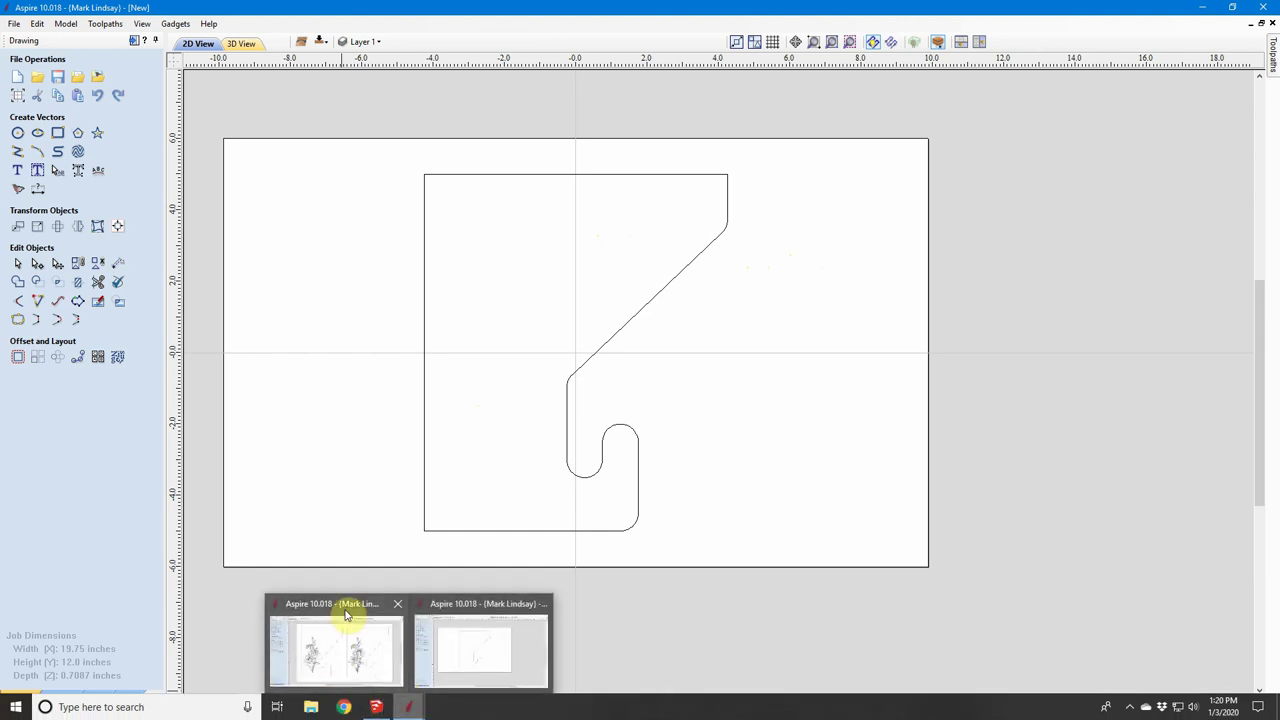
pyautogui.click(350, 607)
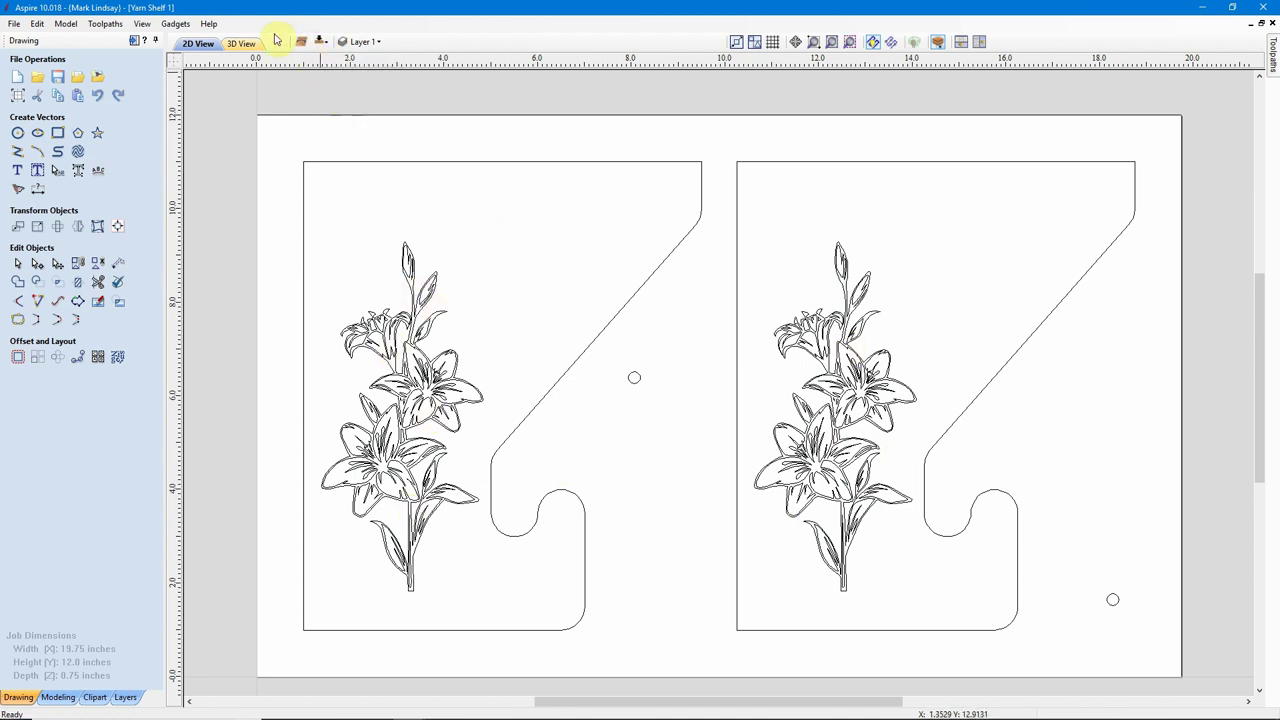
pyautogui.click(320, 45)
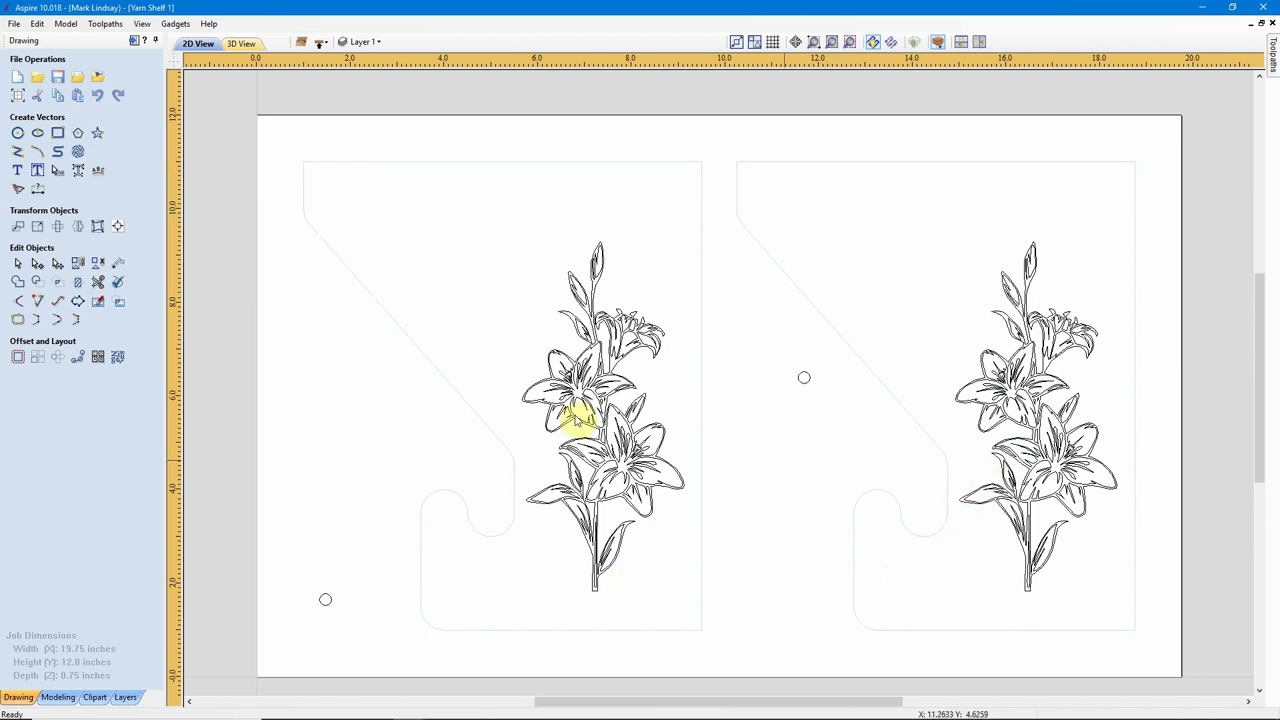
pyautogui.click(320, 42)
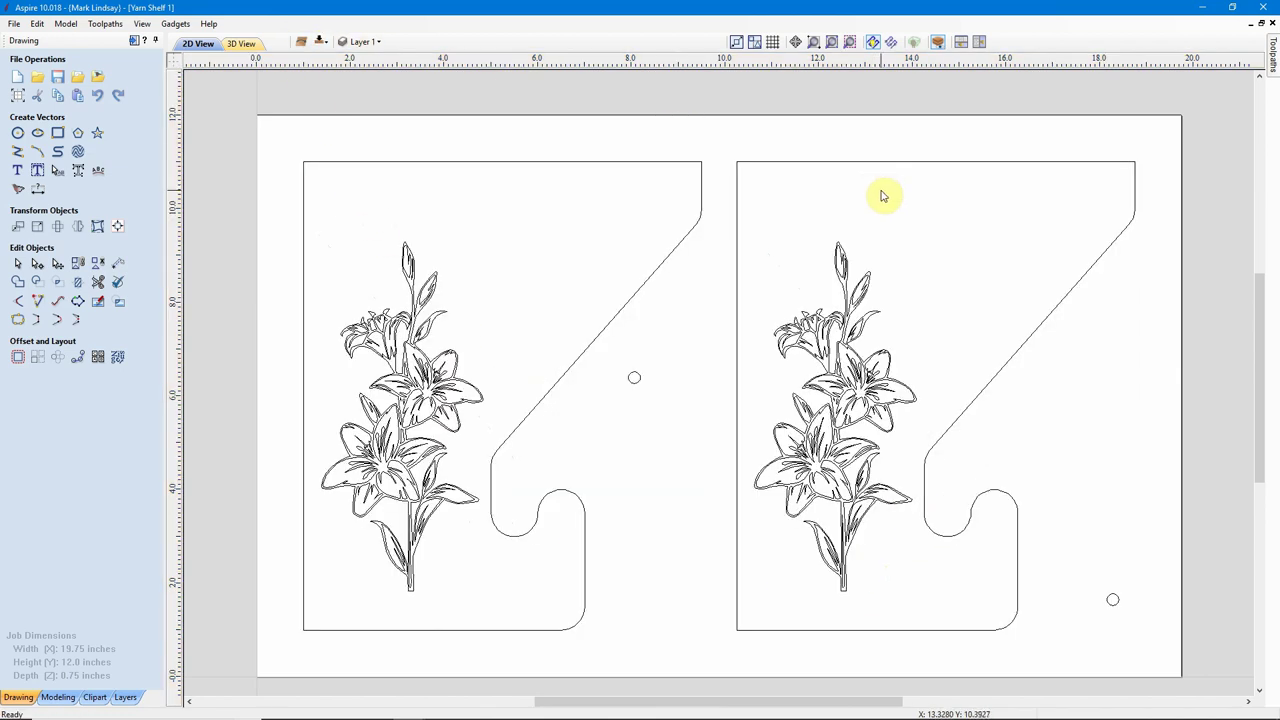
pyautogui.click(1207, 8)
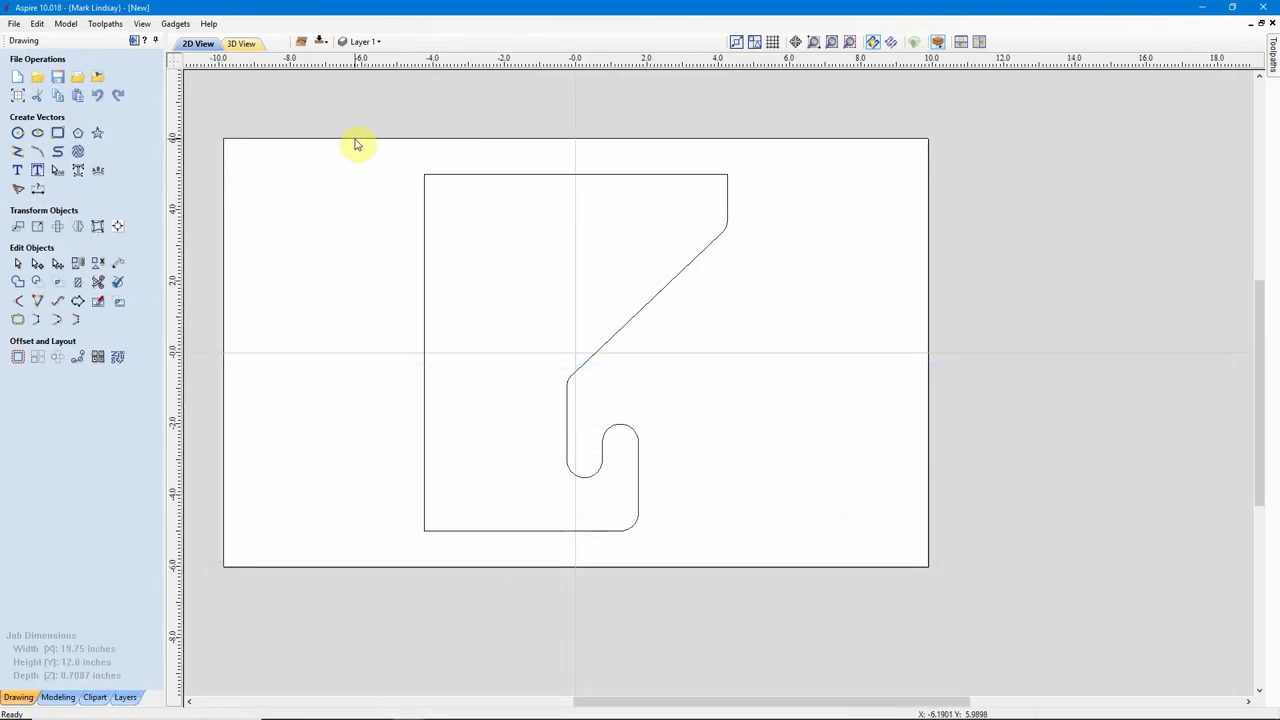
pyautogui.click(849, 42)
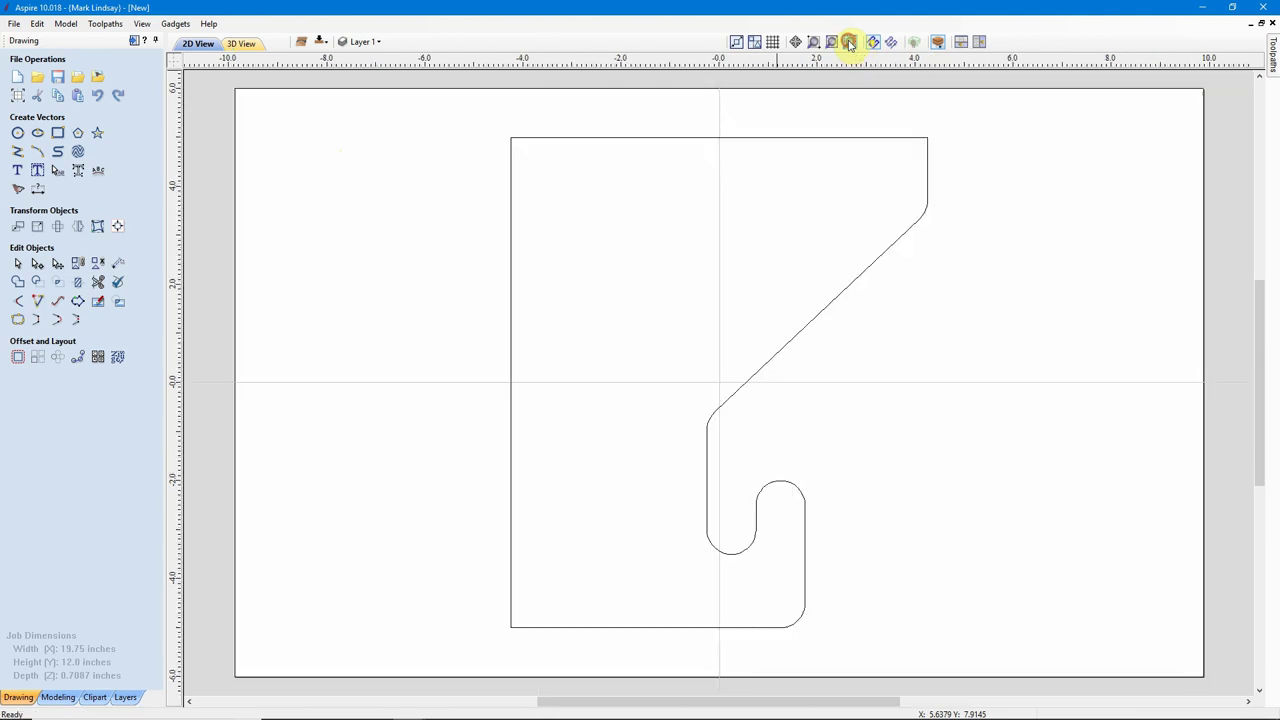